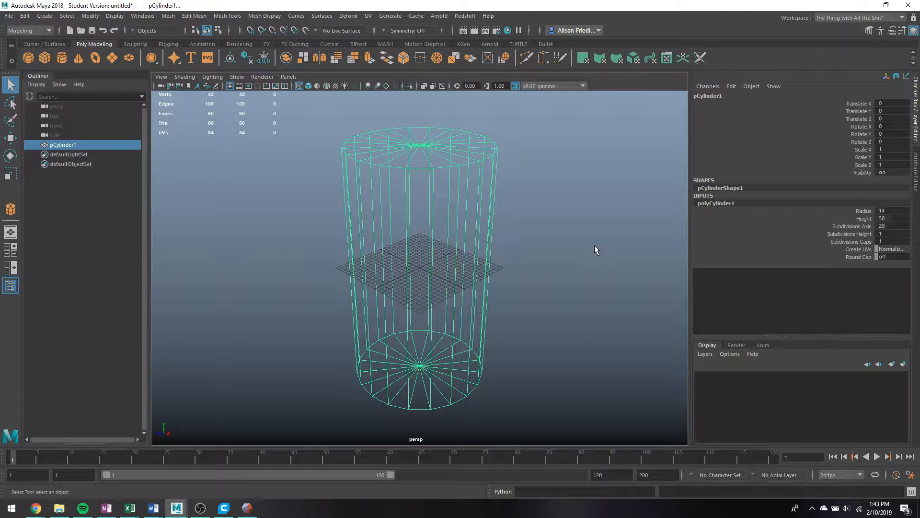
Set the cylinder's axis subdivisions to 40 and display it shaded
left_click(884, 225)
type("40")
key("Return")
key("5")
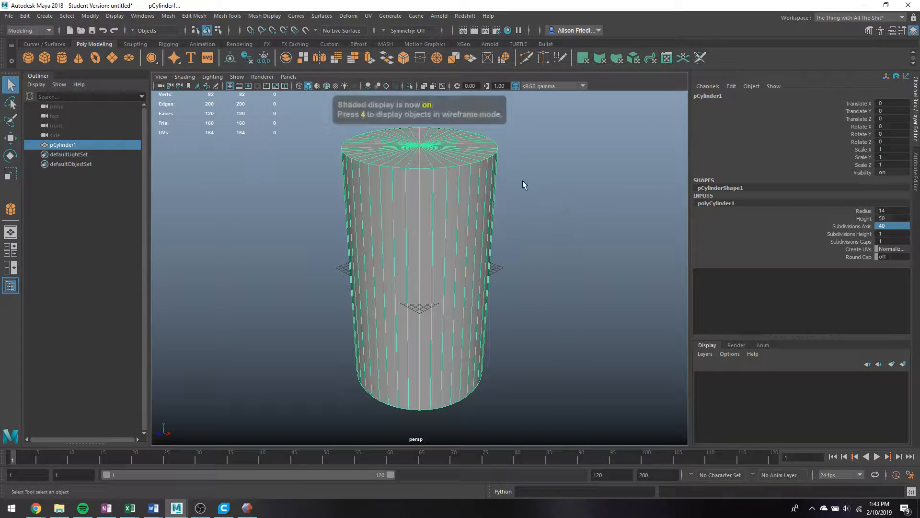
Duplicate the cylinder in place and isolate the copy in the view
left_click_drag(525, 211, 522, 228, "alt")
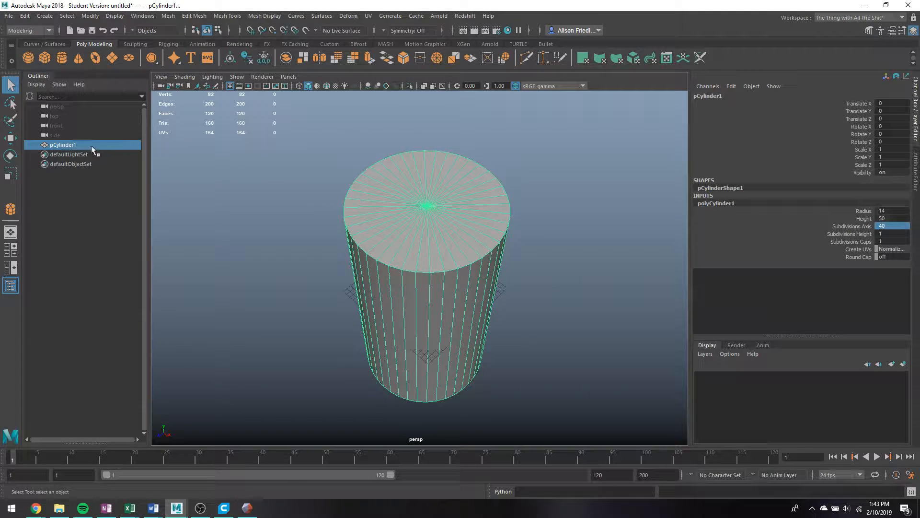
key("ctrl+d")
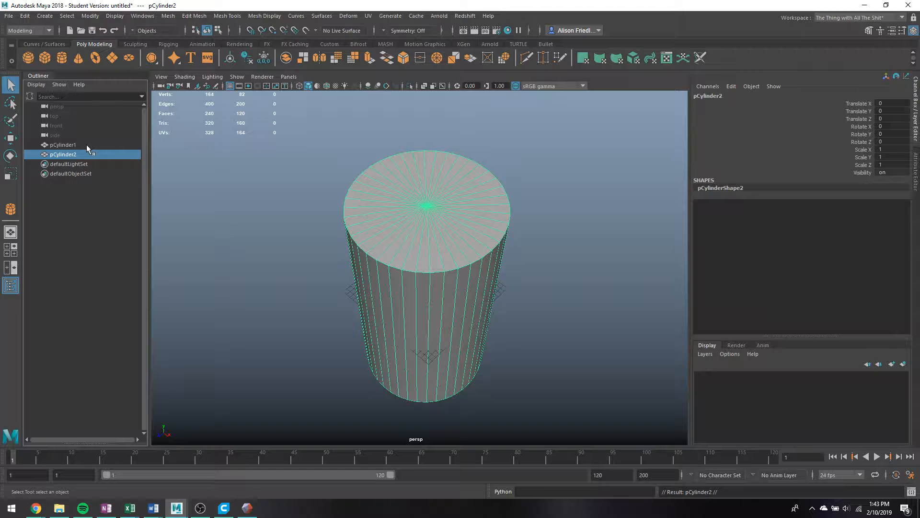
key("ctrl+1")
Delete the top and bottom cap faces of the duplicated cylinder, working in wireframe display
right_click_drag(399, 211, 398, 229)
left_click_drag(415, 212, 406, 254, "alt")
key("4")
left_click_drag(406, 255, 443, 240)
key("Delete")
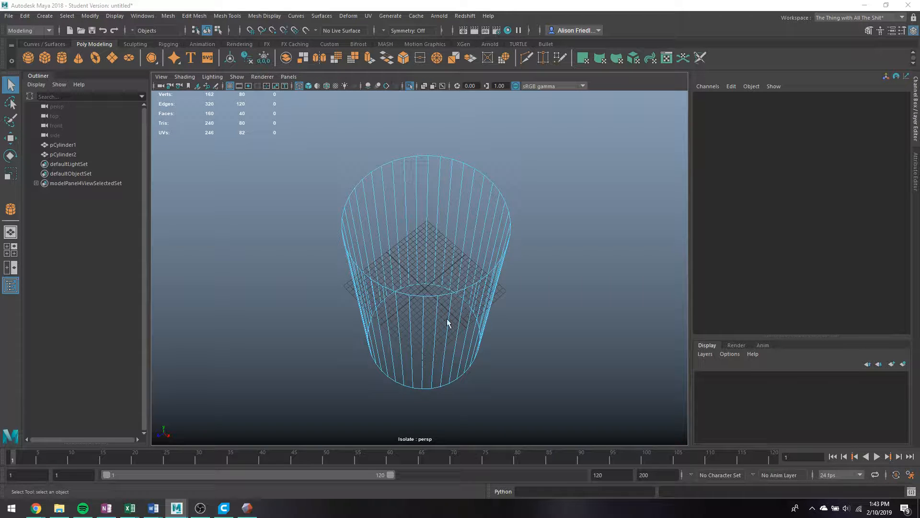
Extrude the open cylinder's wall faces outward with a Local Translate Z of 1.2 and return to object selection
left_click_drag(458, 344, 425, 281, "alt")
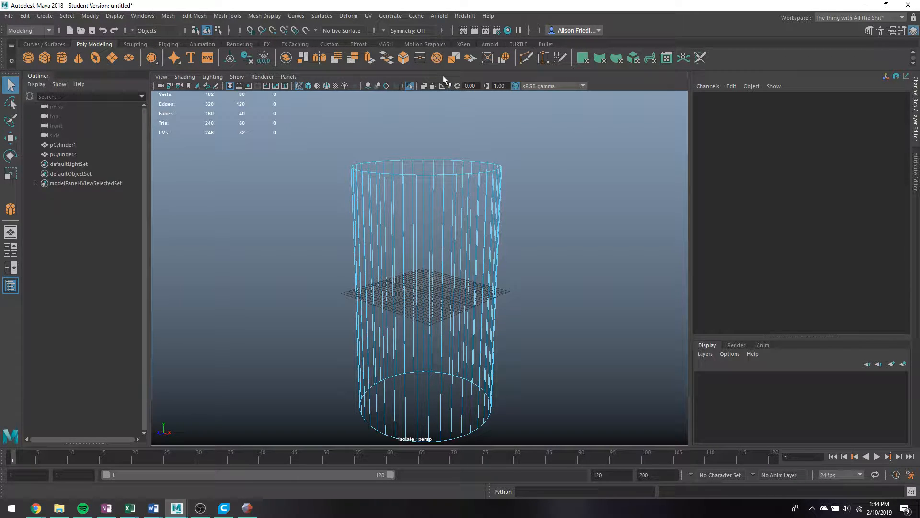
left_click_drag(434, 190, 418, 142, "alt")
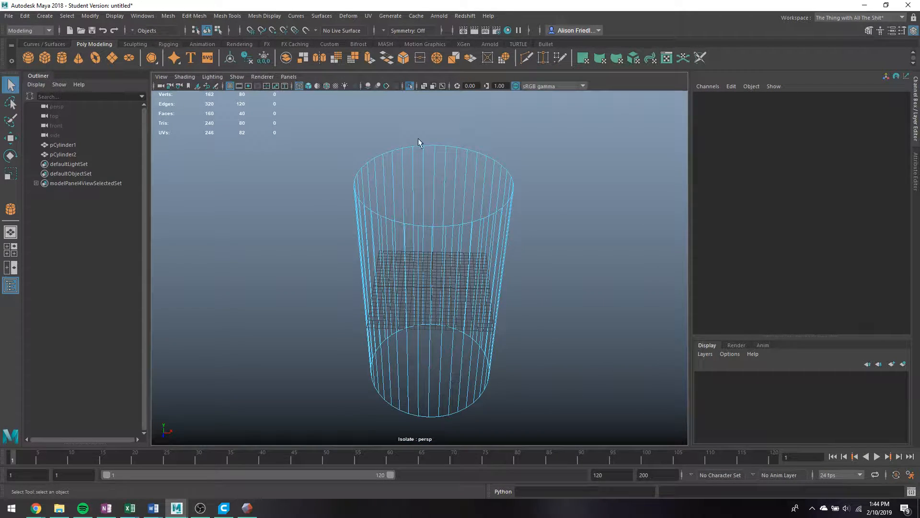
right_click_drag(403, 155, 423, 153)
left_click(370, 58)
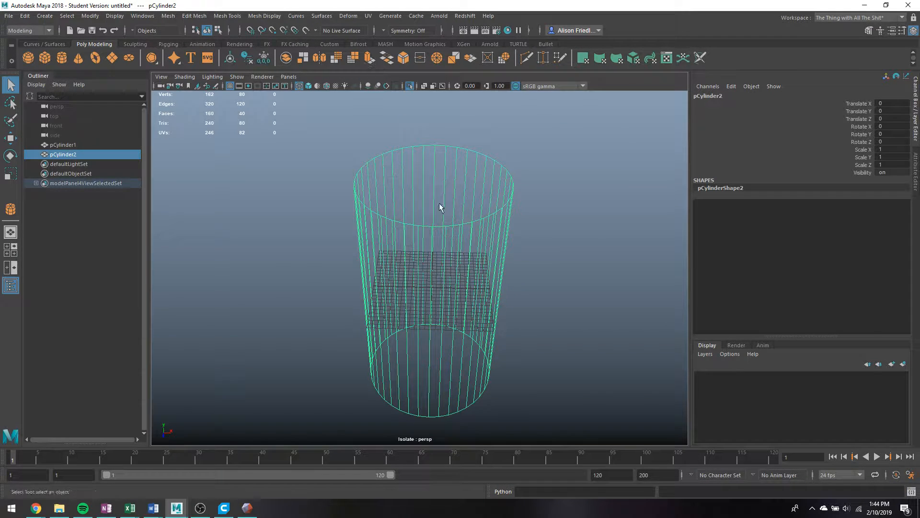
left_click_drag(523, 277, 532, 274)
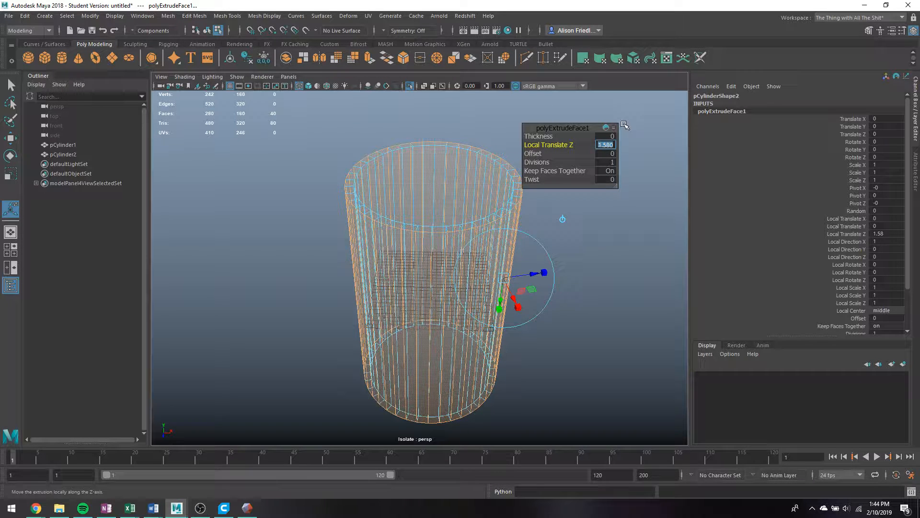
type("1.2")
key("Return")
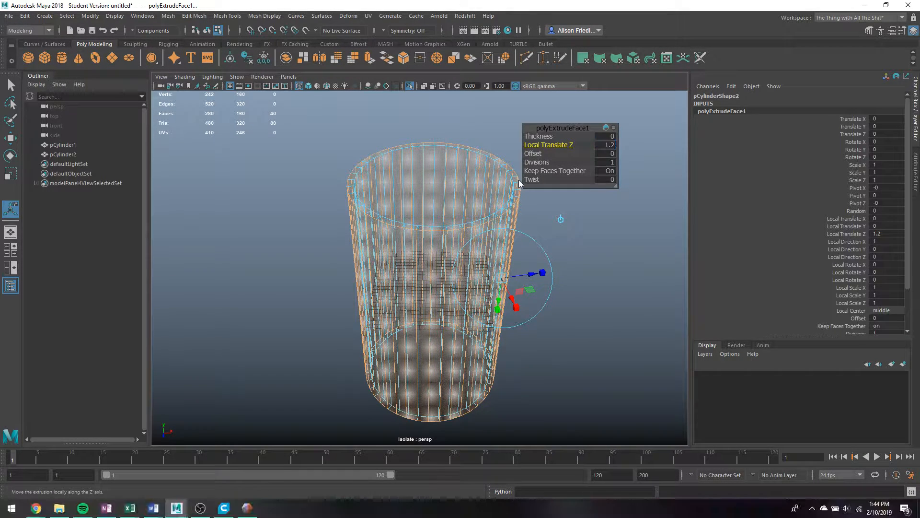
key("q")
right_click_drag(518, 182, 570, 164)
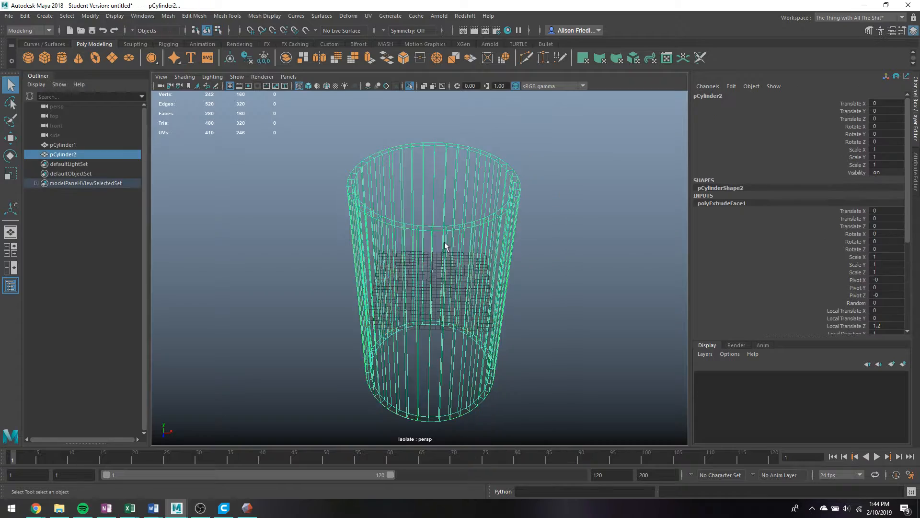
Using the top view, select the thickened wall's face strips at two directly opposite points of the ring
key("space")
key("space")
key("4")
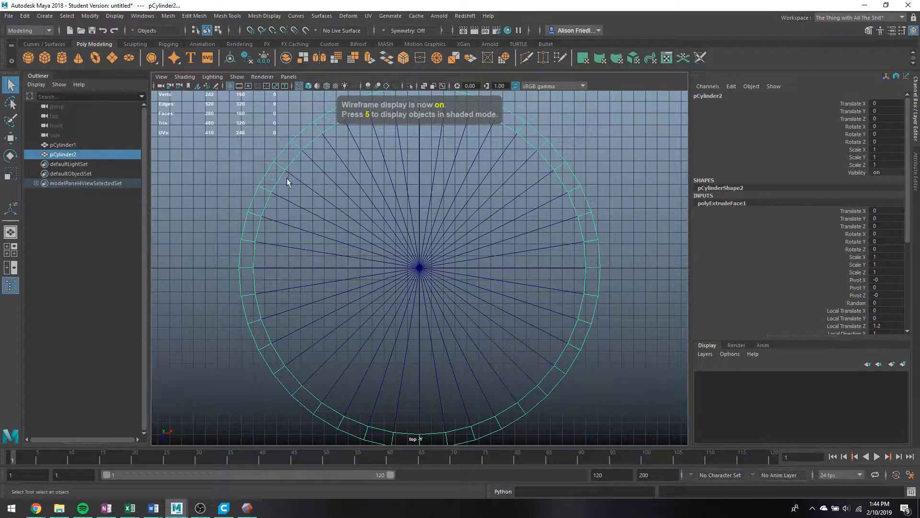
mouse_move(237, 244)
right_mouse_down()
mouse_move(236, 235)
mouse_move(238, 247)
right_mouse_up()
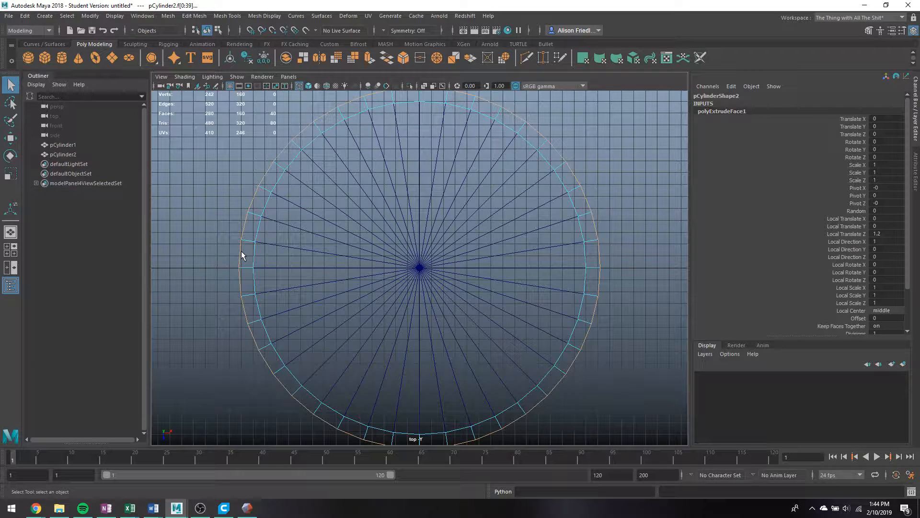
left_click(239, 251)
left_click_drag(231, 247, 259, 258)
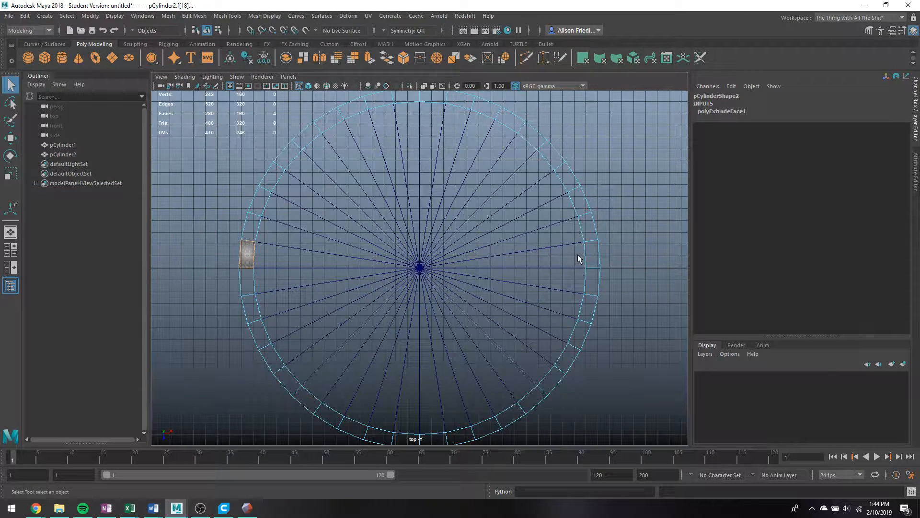
key("space")
key("space")
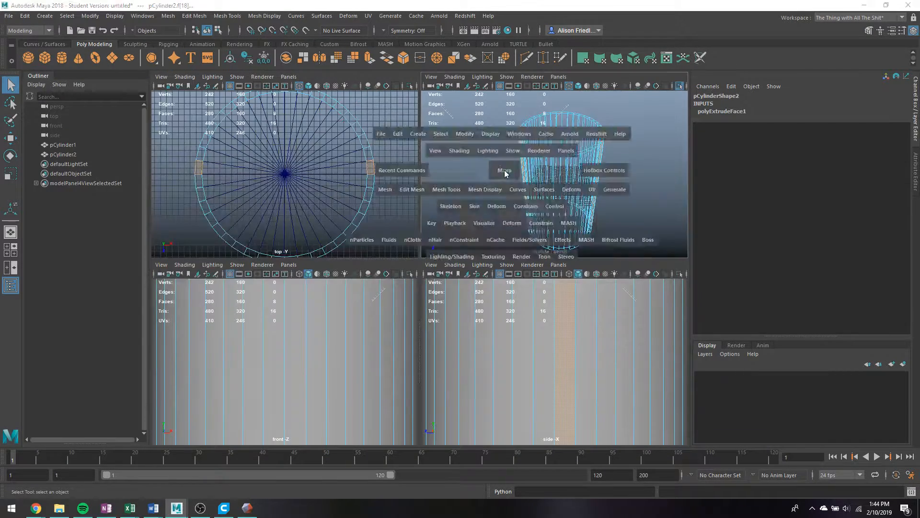
middle_click_drag(448, 213, 448, 209, "alt")
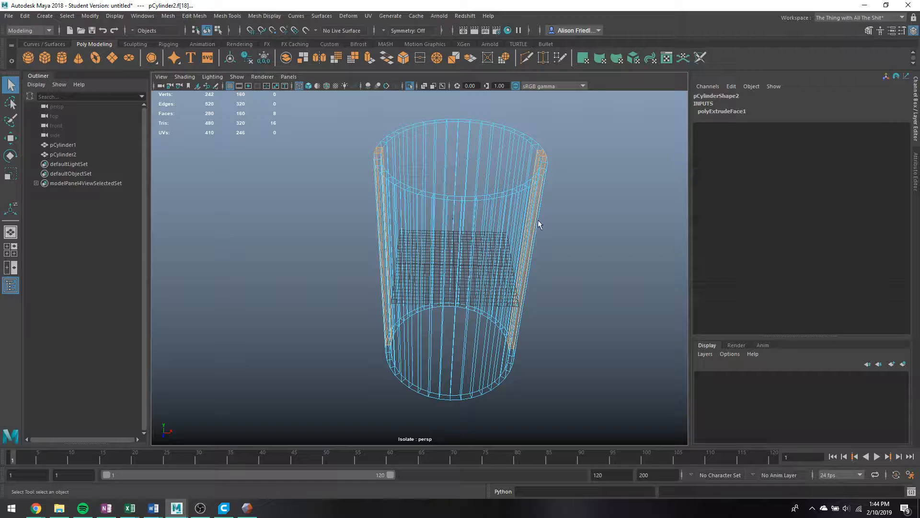
left_click_drag(467, 179, 449, 221, "alt")
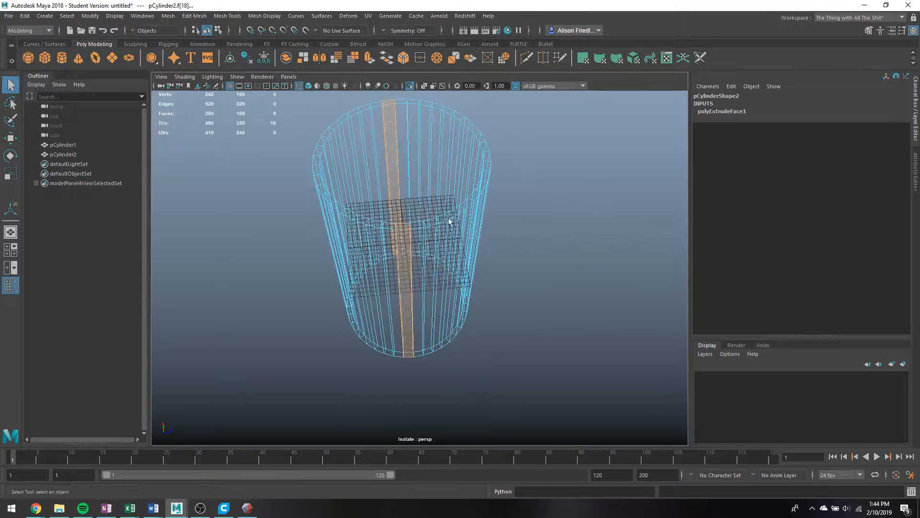
Try to select only the outer wall faces of the two opposite strips
left_click(400, 251)
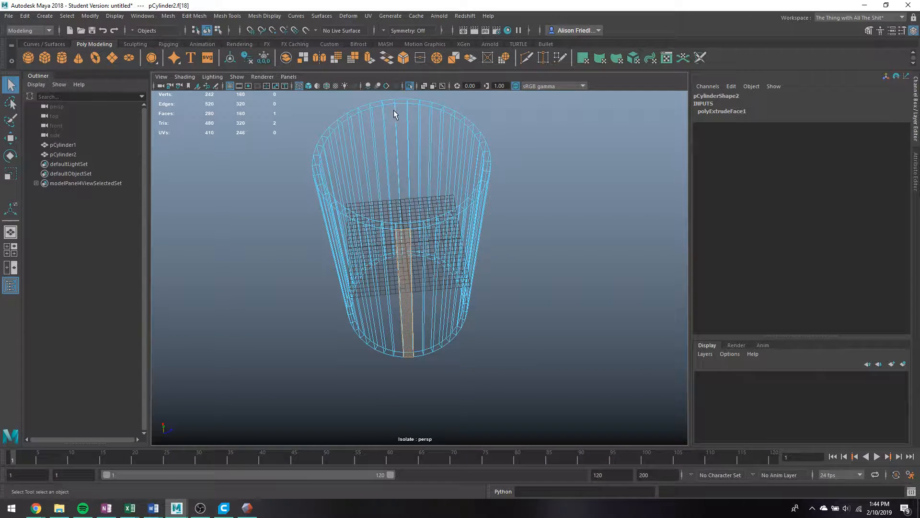
left_click_drag(387, 102, 486, 201, "alt")
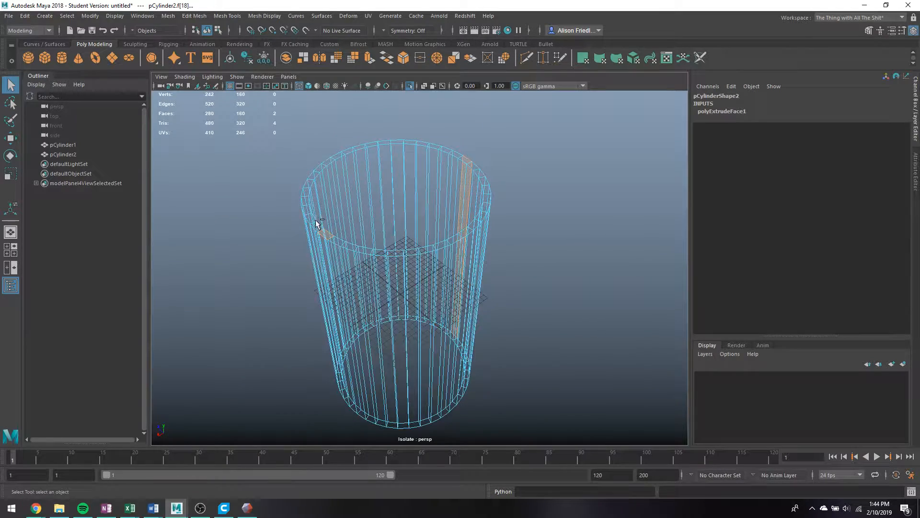
left_click(320, 232, "shift")
mouse_move(321, 232)
left_mouse_down("alt")
mouse_move(342, 261)
mouse_move(417, 267)
left_mouse_up("alt")
key("5")
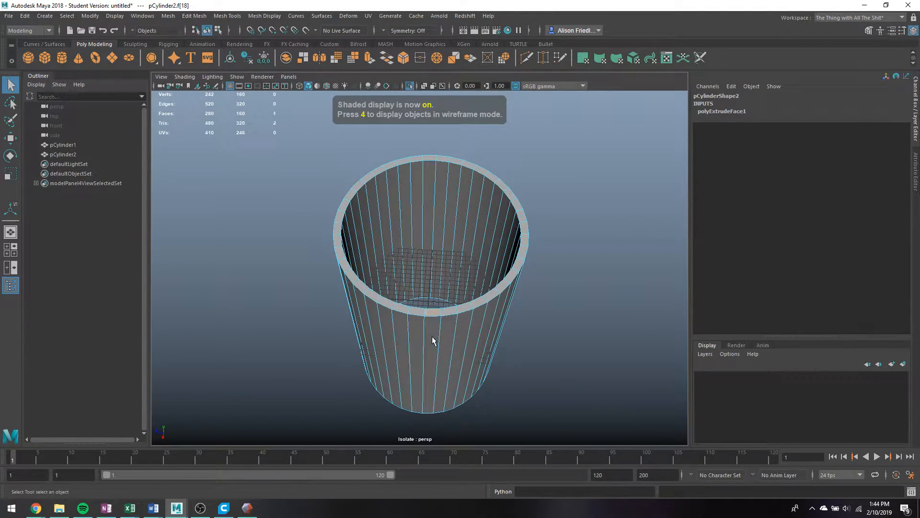
Select the continuous run of outer wall faces covering one half of the tube
double_click(430, 341)
left_click(430, 338)
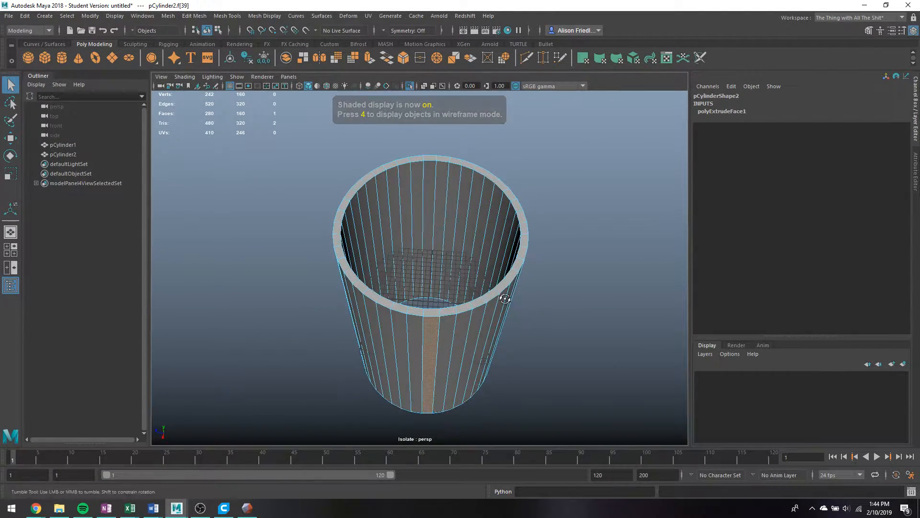
left_click_drag(530, 314, 455, 317, "alt")
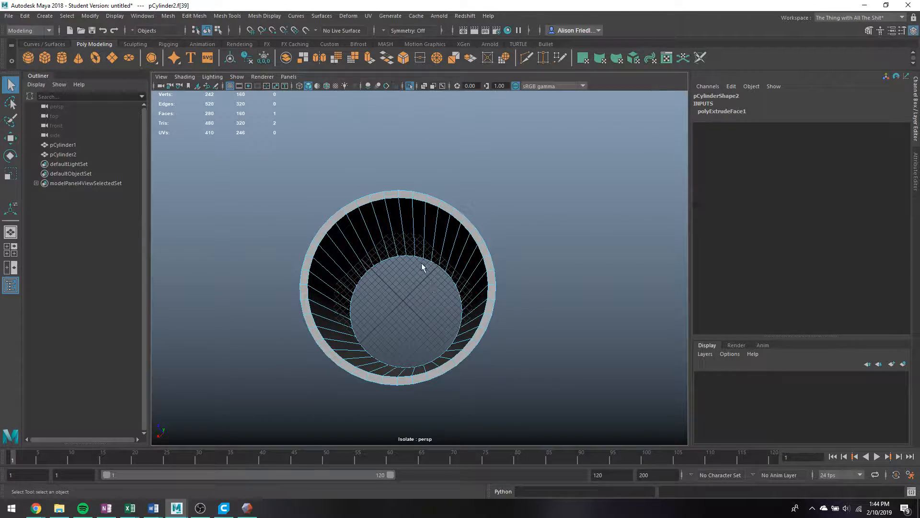
left_click_drag(465, 263, 311, 235, "alt")
key("4")
scroll(448, 288, "up", 5)
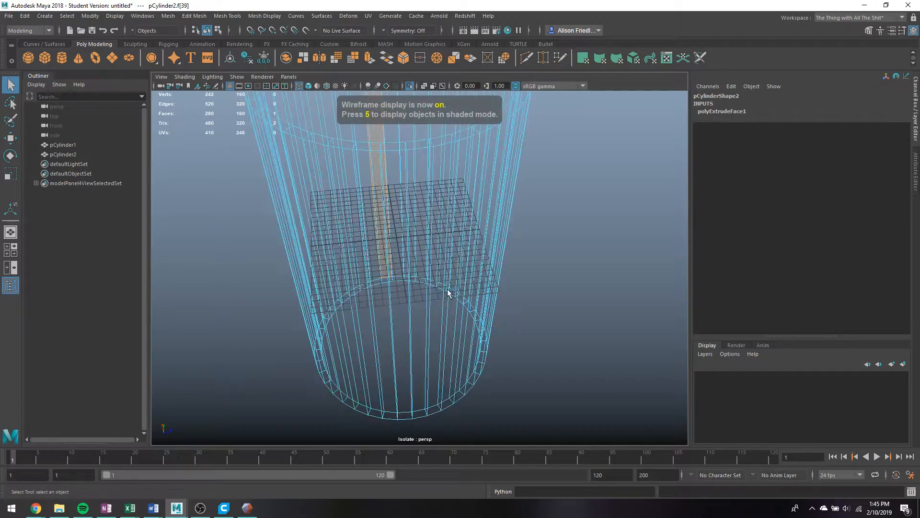
left_click_drag(411, 290, 348, 254, "alt")
double_click(398, 310, "shift")
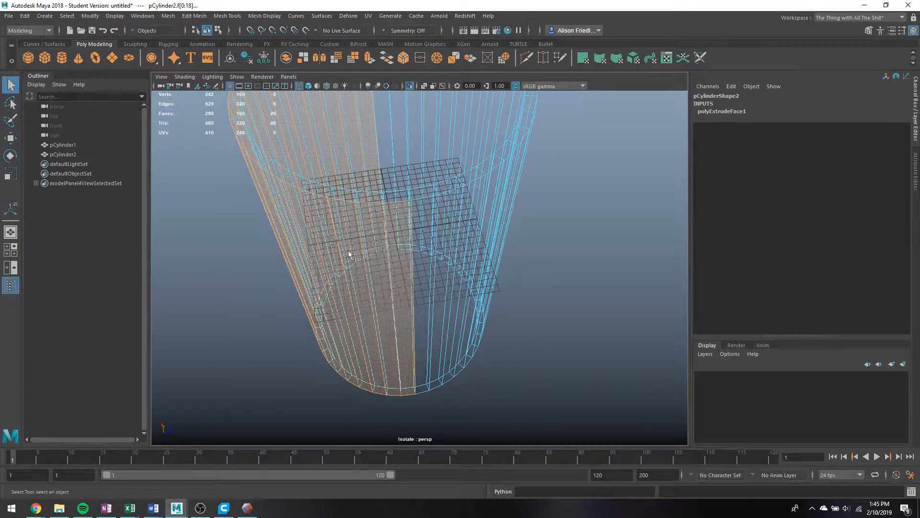
Flatten the selected half of the outer wall into a plane, move it outward to square off that side, and return to shaded object mode
key("r")
left_click_drag(283, 249, 312, 253)
key("w")
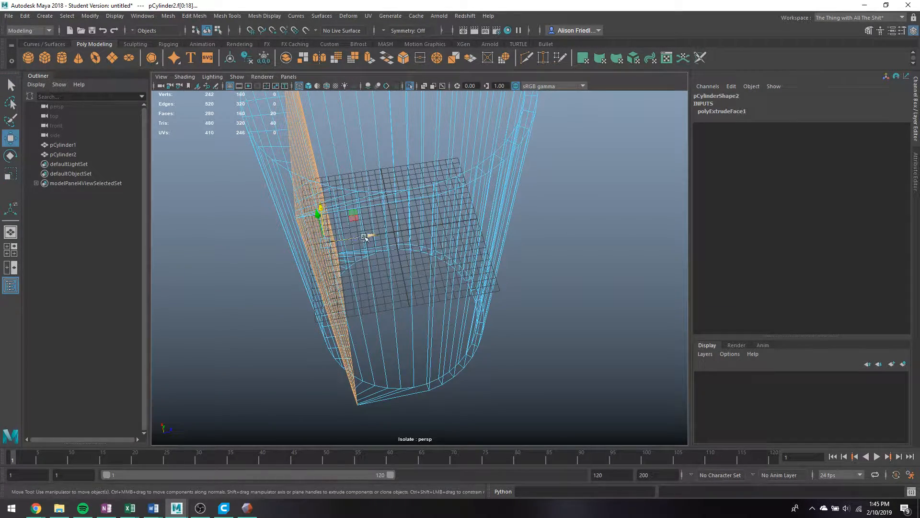
left_click_drag(365, 237, 311, 241, "alt")
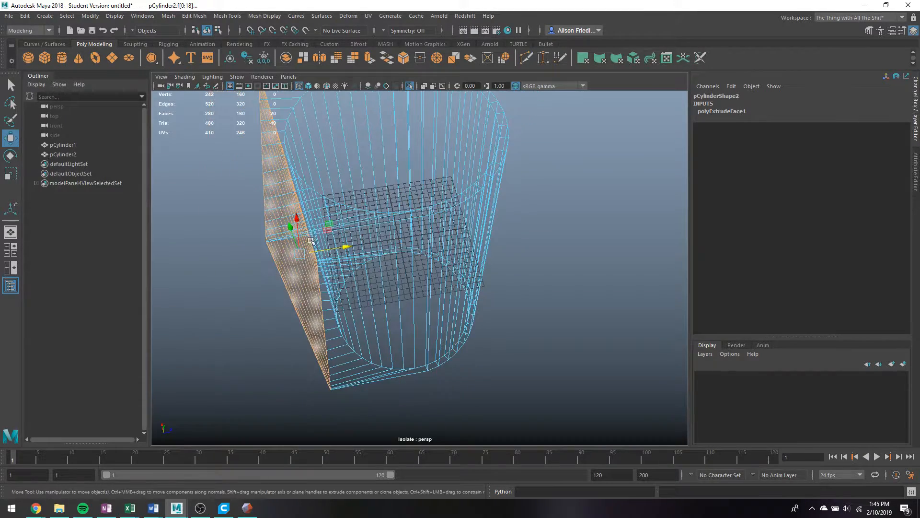
scroll(310, 236, "down", 2)
key("q")
right_click_drag(309, 149, 354, 133)
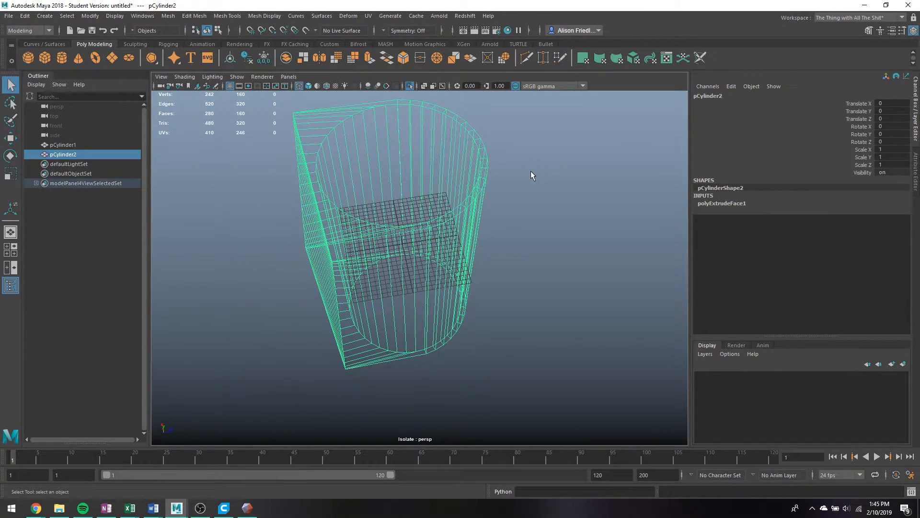
left_click(531, 175)
left_click(452, 214)
key("5")
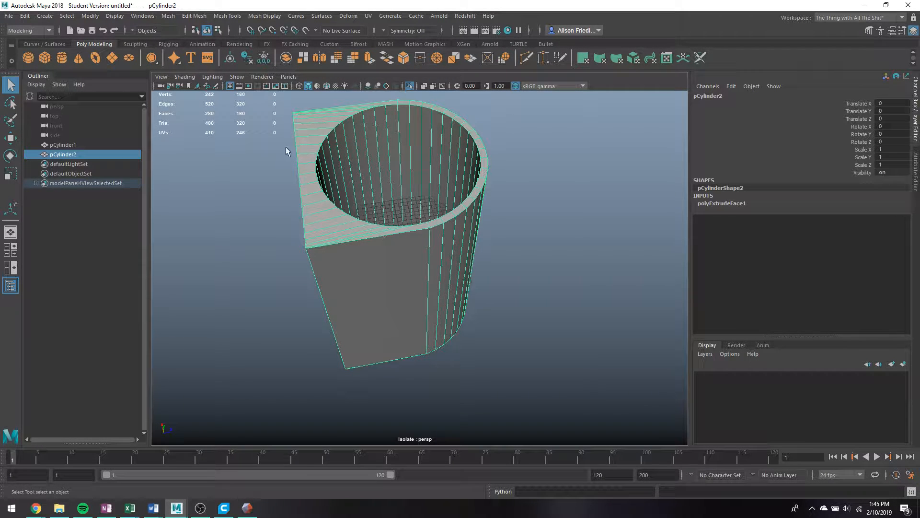
Draw a separate small cylinder about 2.15 in radius and 2.57 high beside the tube, and end the isolated view
left_click_drag(338, 201, 387, 201, "alt")
middle_click_drag(388, 201, 392, 202, "alt")
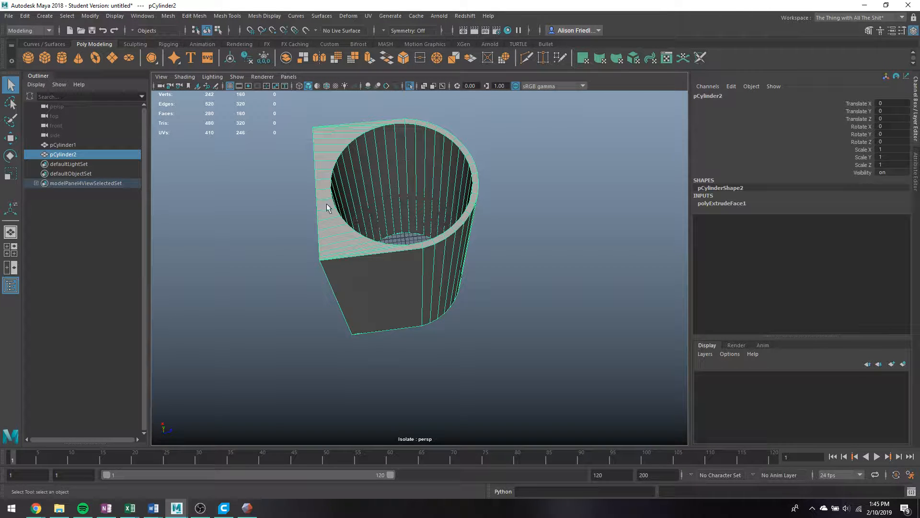
left_click_drag(404, 220, 283, 191, "alt")
left_click(61, 58)
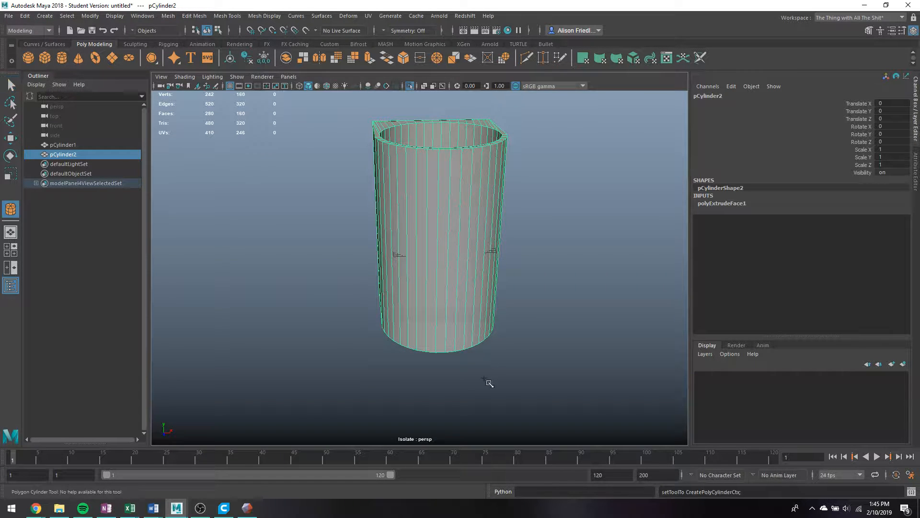
left_click_drag(483, 388, 410, 160)
key("w")
key("ctrl+1")
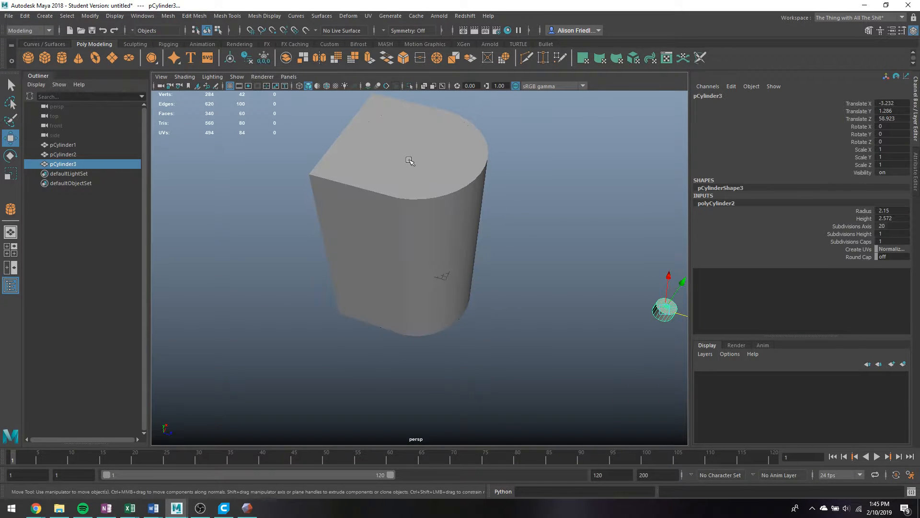
Scale the original inner cylinder to about 1.7 in Y so it extends beyond both ends of the outer body
left_click(403, 146)
key("r")
left_click_drag(415, 195, 425, 166)
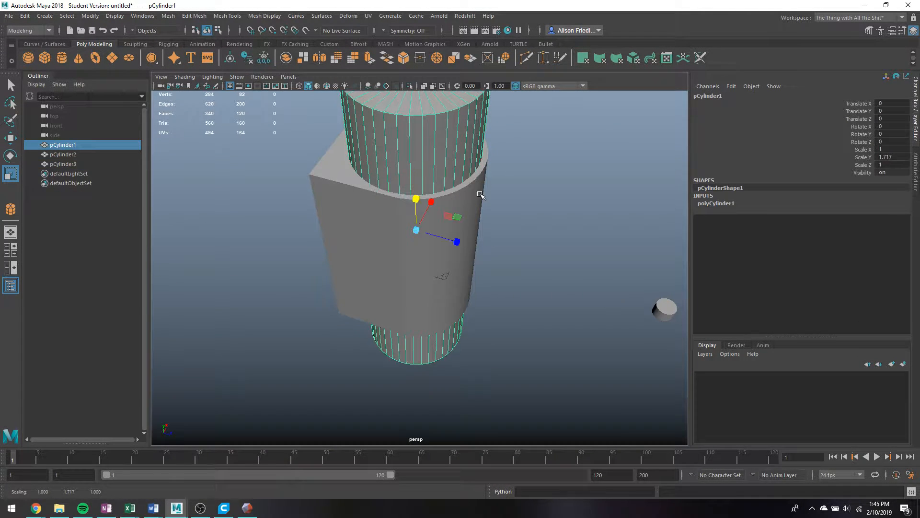
scroll(482, 196, "down", 1)
Set the small cylinder's radius to 3.5 and its axis subdivisions to 40
left_click(615, 299)
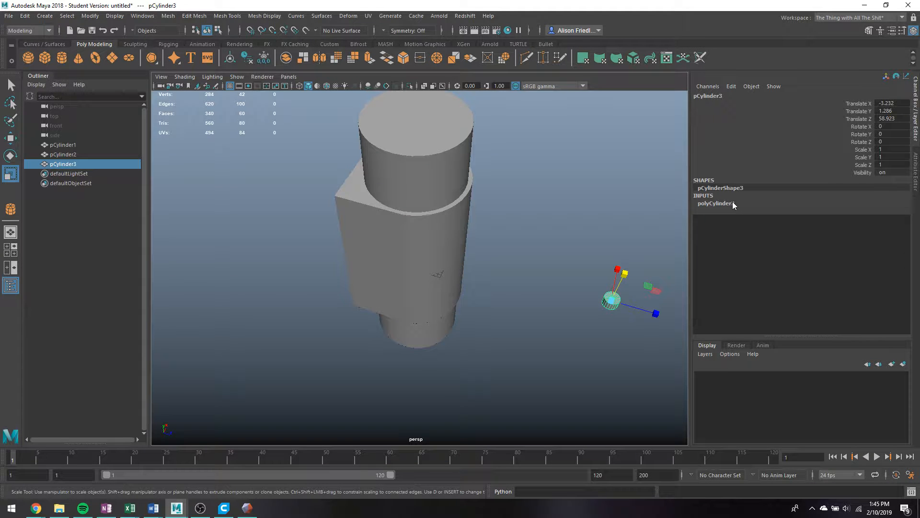
left_click(723, 203)
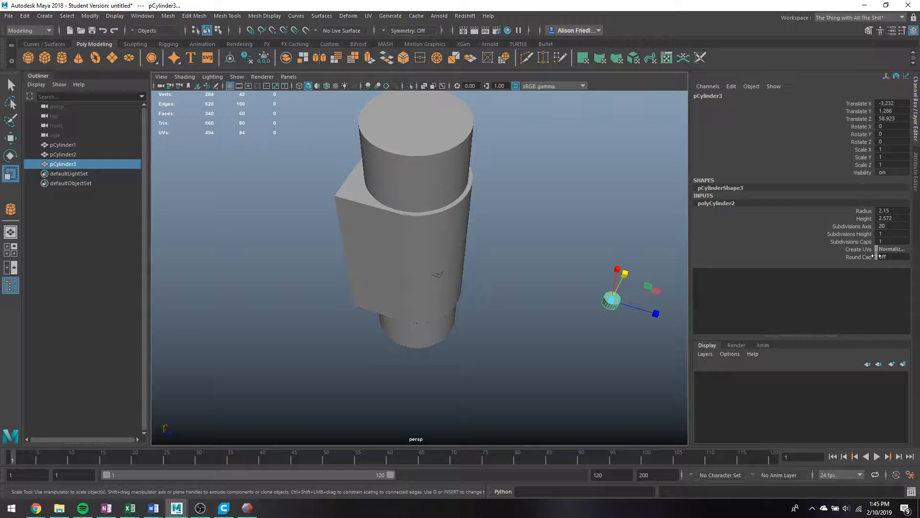
double_click(892, 210)
type("3.5")
key("Return")
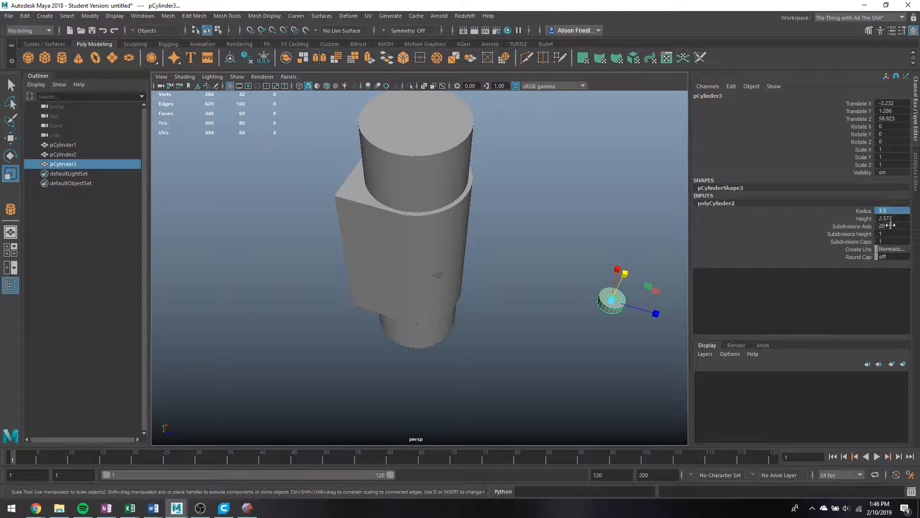
double_click(890, 225)
type("40")
key("Return")
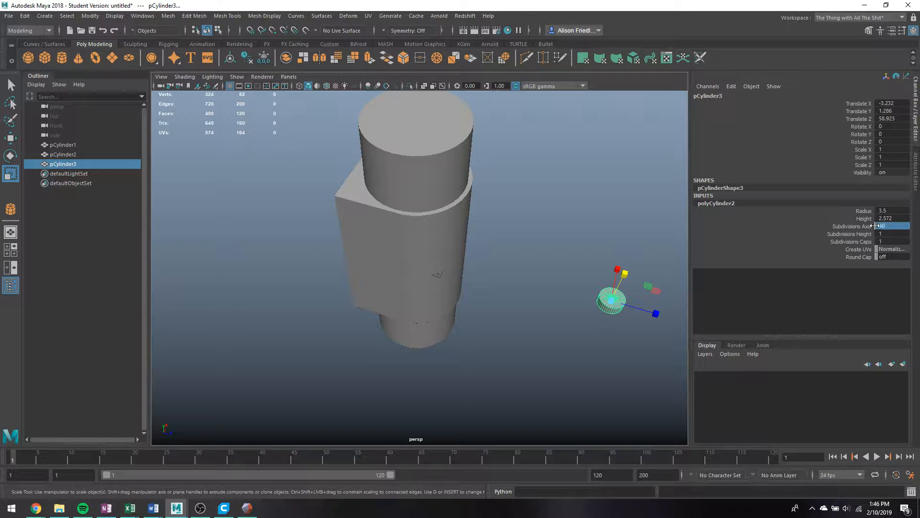
Rotate the small cylinder 90 degrees about X and stretch it to about 7.52 in Y
key("e")
left_click_drag(639, 280, 657, 330)
double_click(890, 126)
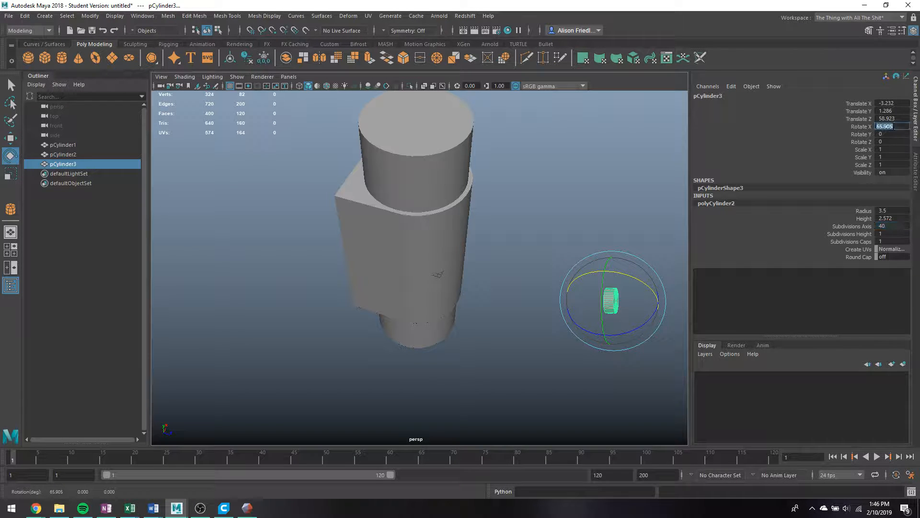
type("90")
key("Return")
key("w")
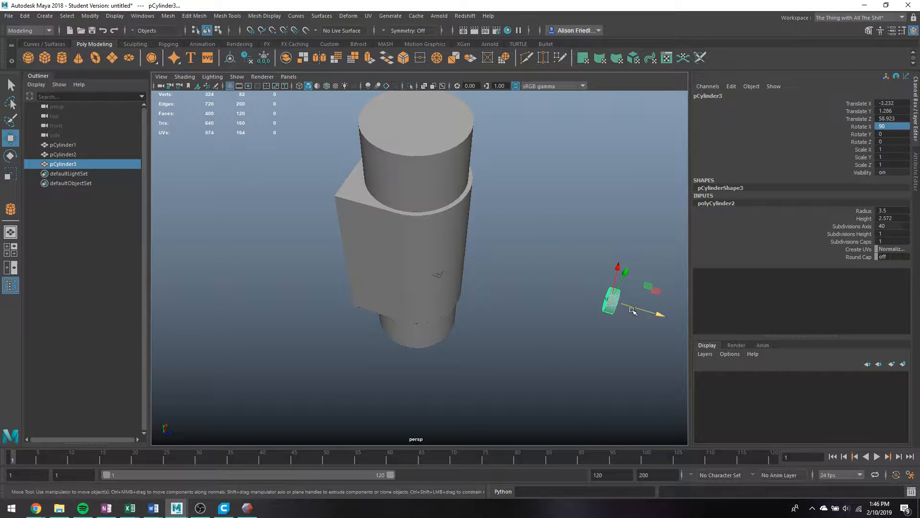
key("r")
left_click_drag(657, 313, 917, 405)
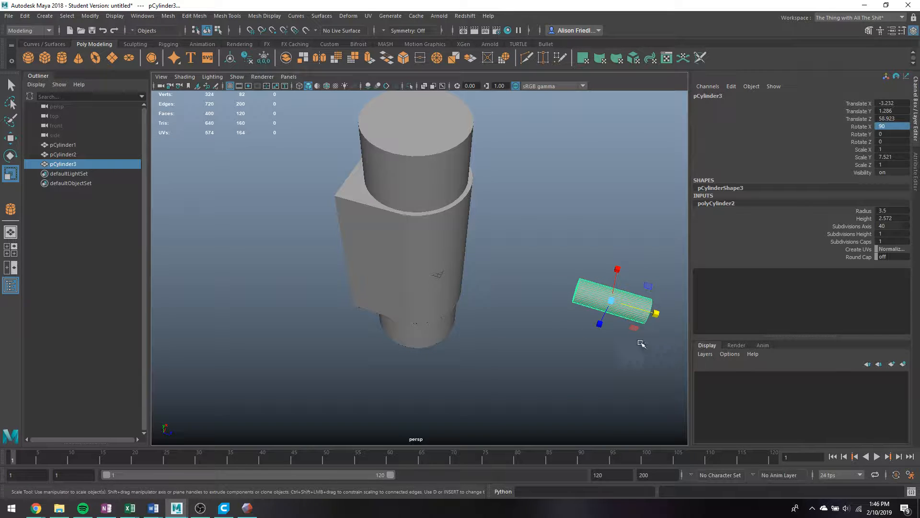
Zero the small cylinder's translation on all axes and move it outward along Z to about 19.4 so it pokes through the sleeve's round side
key("w")
left_click_drag(657, 315, 456, 273)
key("f")
scroll(466, 271, "down", 6)
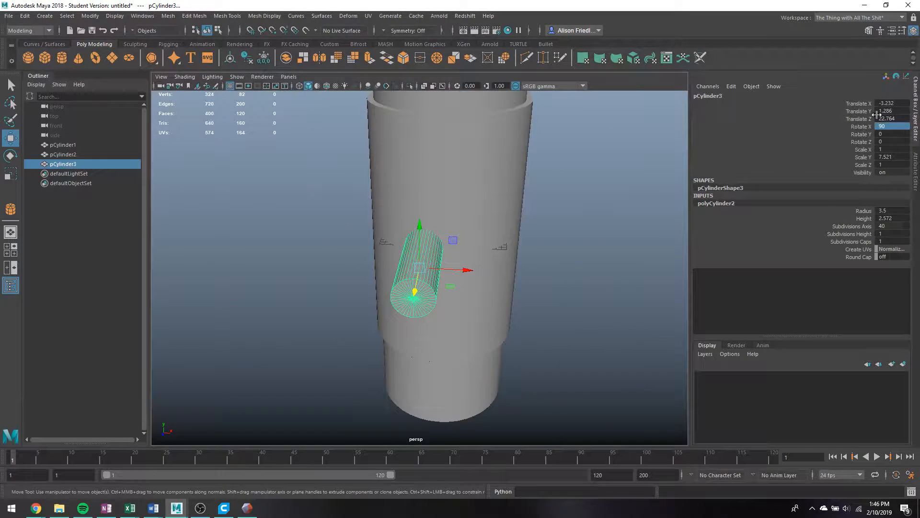
left_click_drag(880, 118, 884, 104)
type("0")
key("Return")
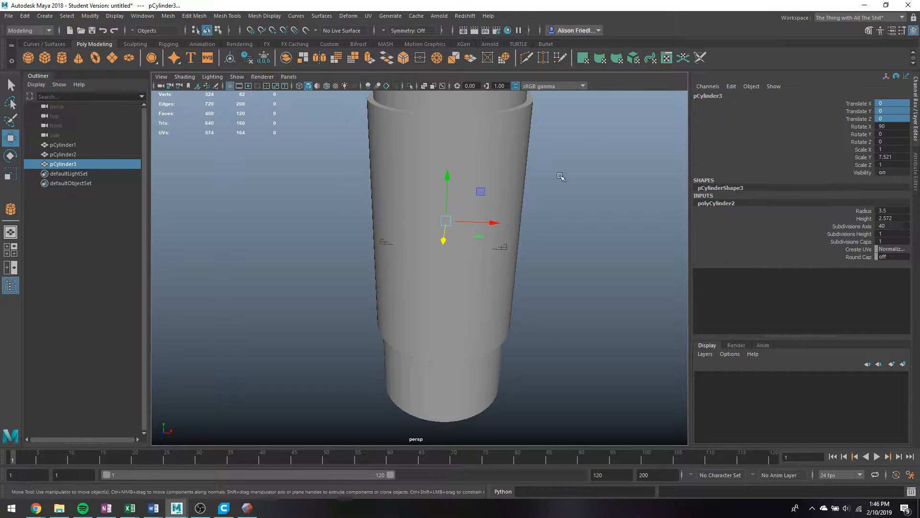
scroll(562, 179, "down", 5)
left_click_drag(430, 261, 447, 283)
key("q")
scroll(446, 276, "up", 2)
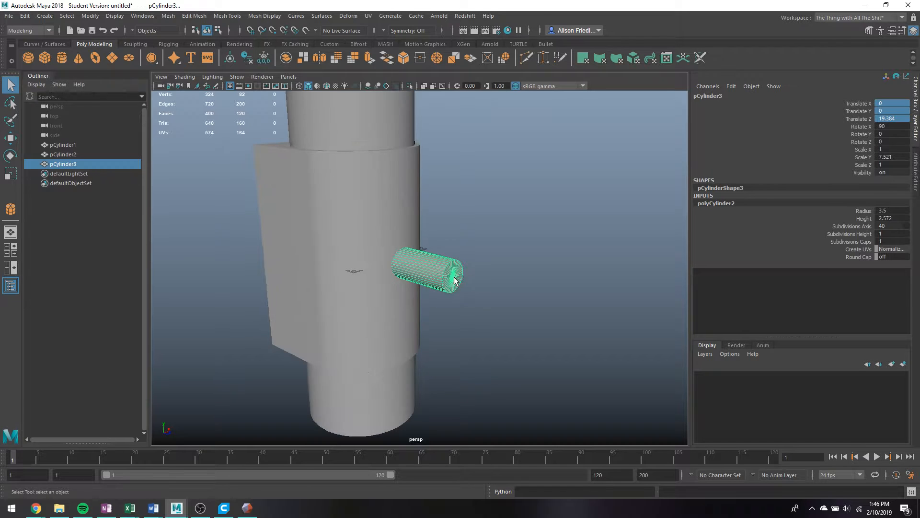
Isolate the small cylinder and delete its two end caps to leave an open tube
key("ctrl+1")
mouse_move(438, 263)
right_mouse_down()
mouse_move(444, 272)
mouse_move(439, 258)
right_mouse_up()
key("4")
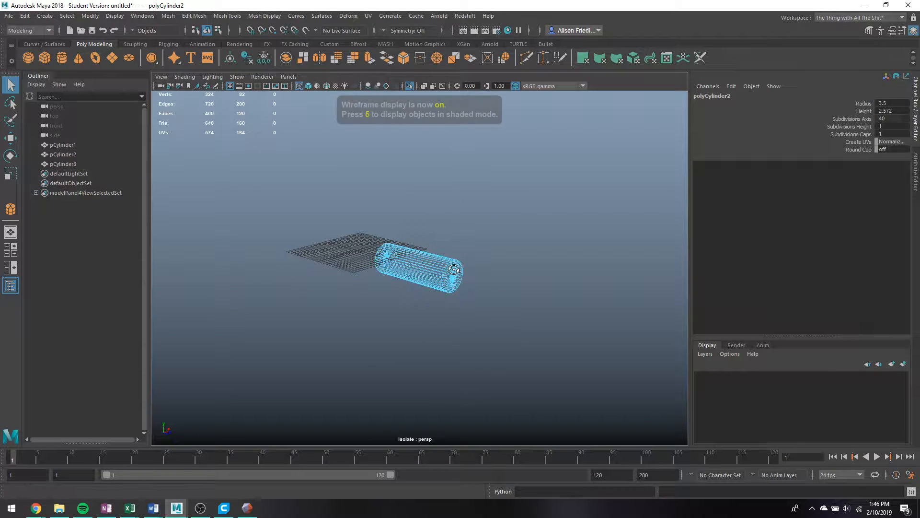
left_click_drag(439, 254, 482, 281, "alt")
left_click(435, 278)
key("Delete")
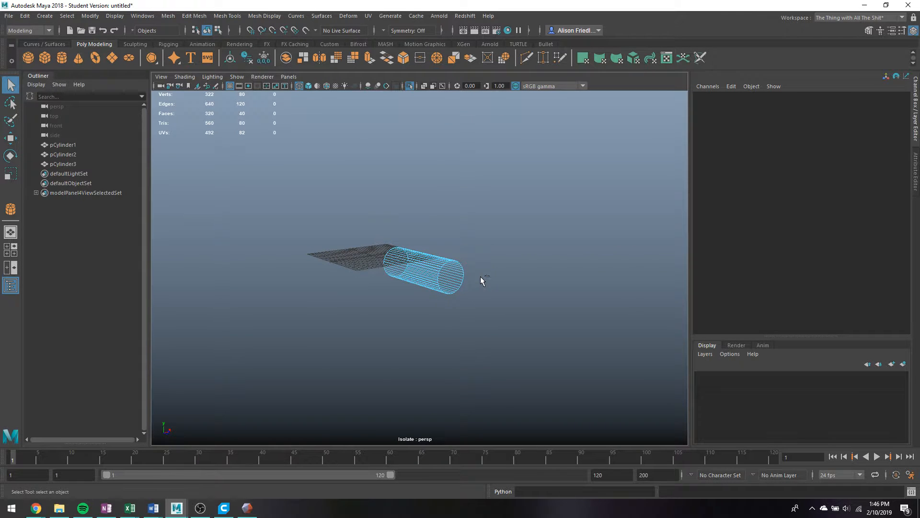
End the isolation, extrude the open tube's wall faces outward by about 3.04 in local Z, and return to object mode
key("ctrl+1")
right_click_drag(444, 269, 434, 197)
right_click_drag(440, 262, 448, 255)
key("ctrl+e")
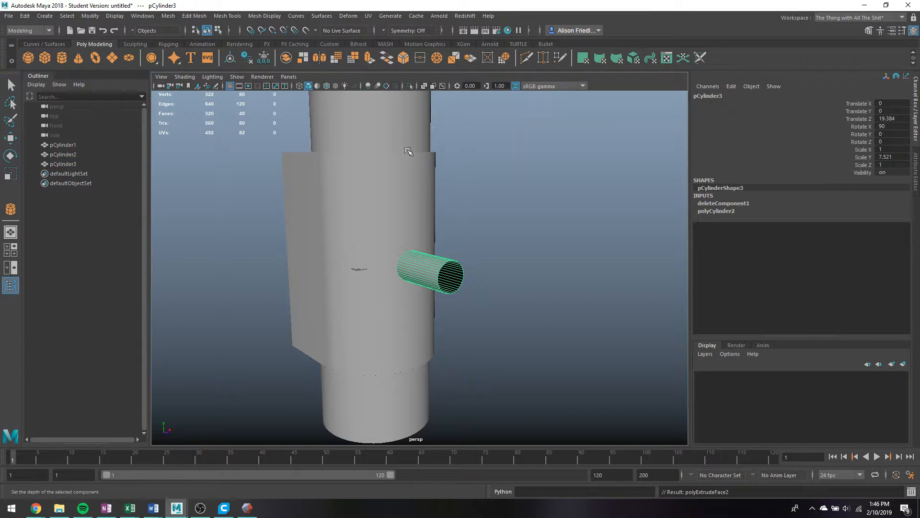
left_click_drag(456, 252, 472, 246)
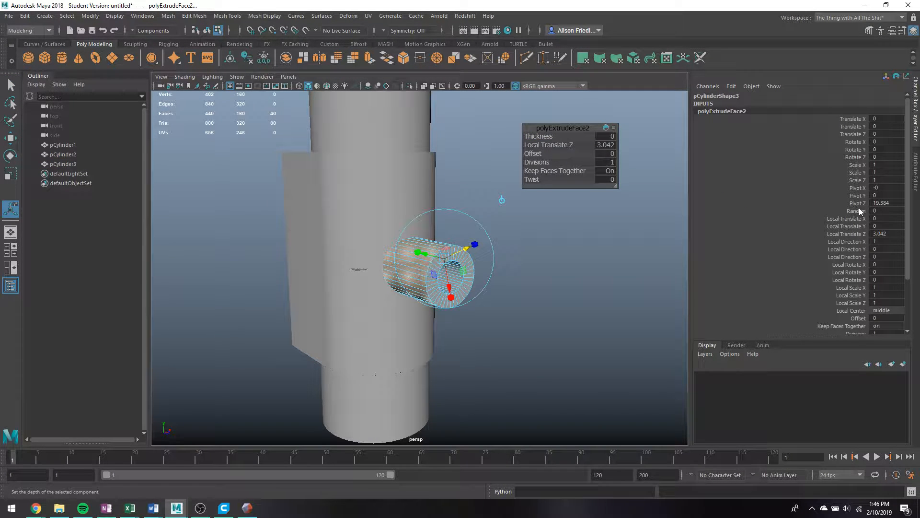
left_click(605, 144)
right_click_drag(426, 232, 473, 216)
left_click(474, 192)
Move the thickened side tube along Z to about 22.7 and check how it meets the sleeve in an isolated view
mouse_move(416, 235)
left_mouse_down("alt")
mouse_move(342, 257)
mouse_move(357, 248)
mouse_move(380, 257)
mouse_move(376, 249)
mouse_move(435, 272)
mouse_move(385, 220)
mouse_move(418, 235)
left_mouse_up("alt")
left_click(303, 151)
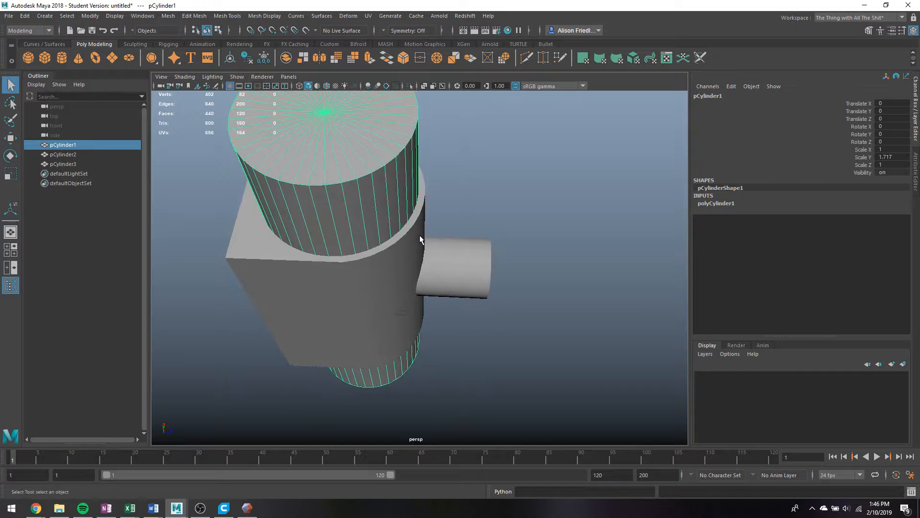
left_click(459, 251)
key("w")
left_click_drag(467, 268, 528, 271)
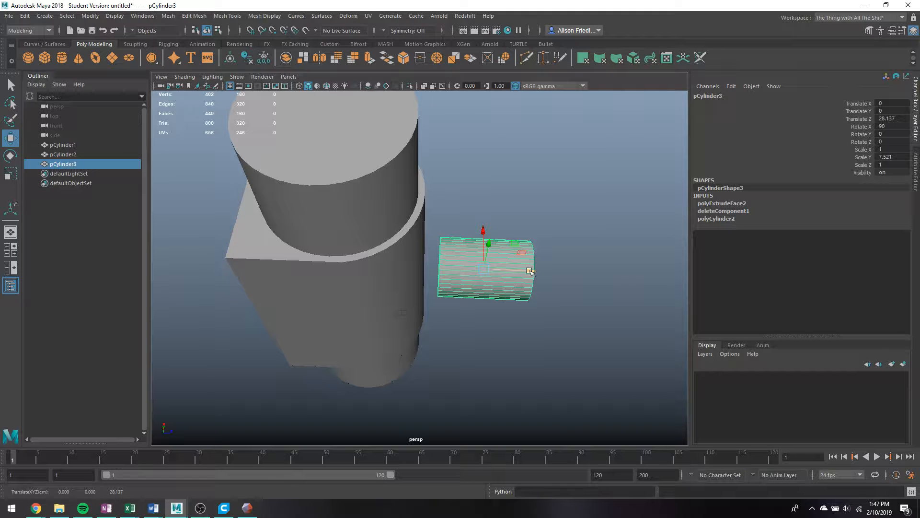
key("r")
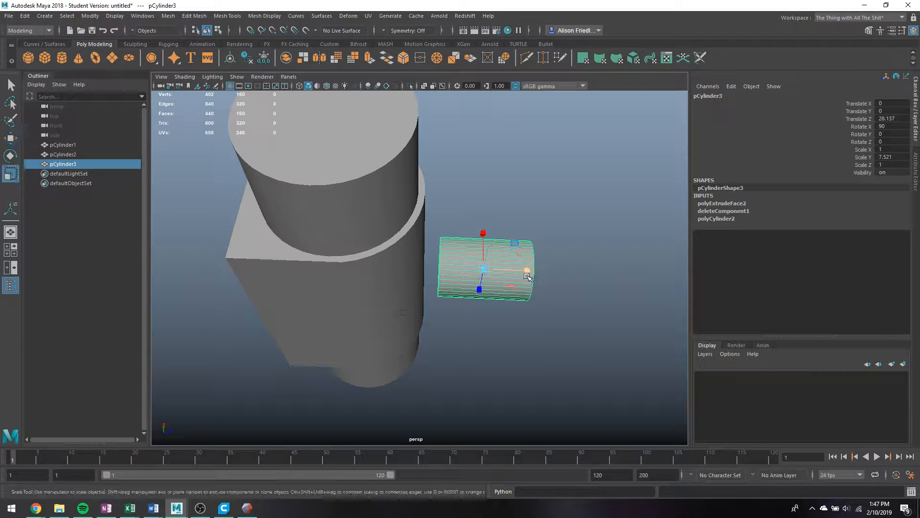
left_click_drag(531, 272, 498, 272)
key("w")
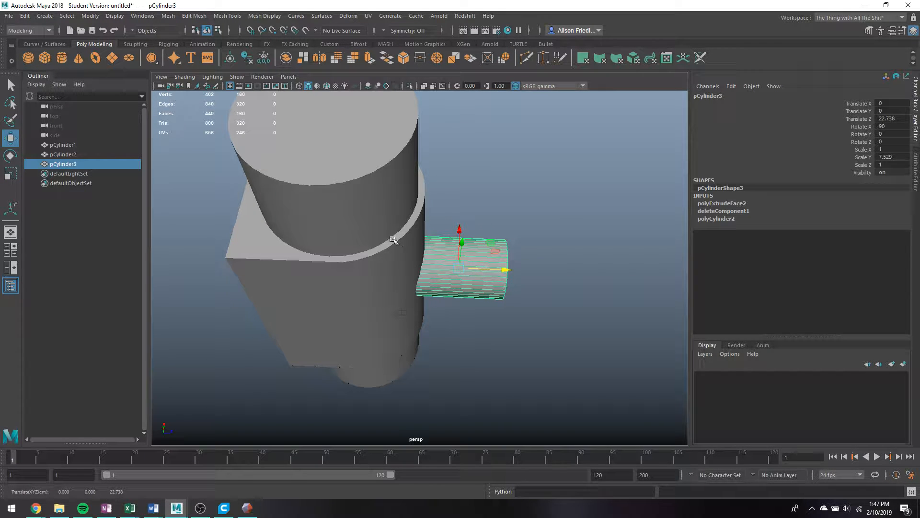
left_click(397, 253, "shift")
key("ctrl+1")
left_click_drag(437, 215, 482, 223, "alt")
left_click_drag(446, 249, 386, 213, "alt")
key("ctrl+1")
Duplicate the core cylinder and subtract the original from the side tube with a Boolean difference
left_click(418, 142)
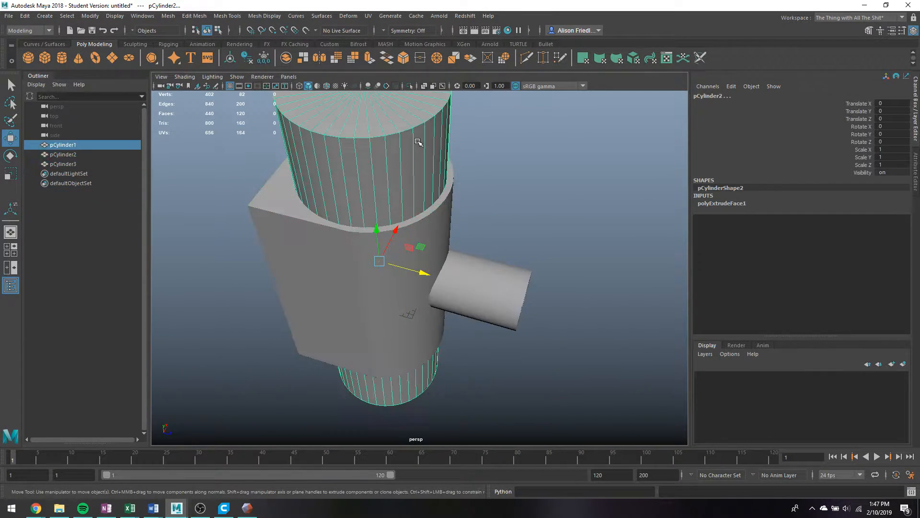
key("ctrl+d")
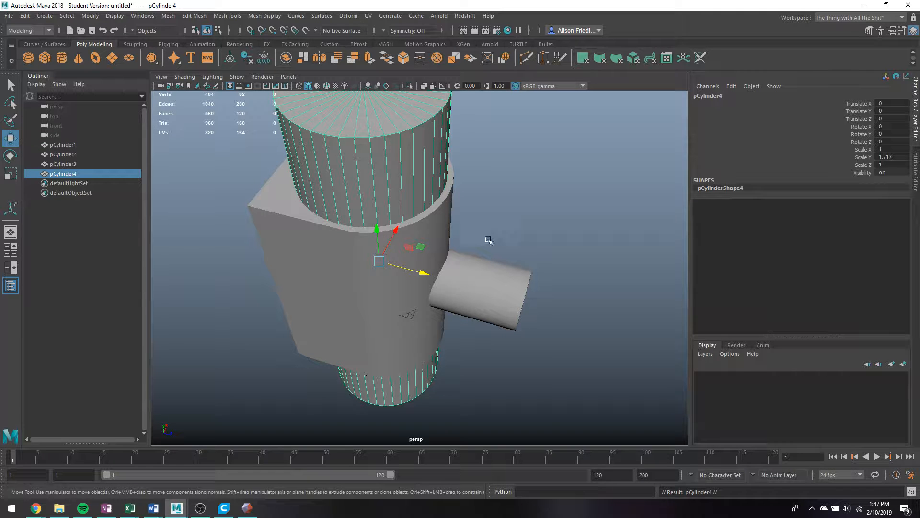
left_click(488, 280)
left_click(425, 197, "shift")
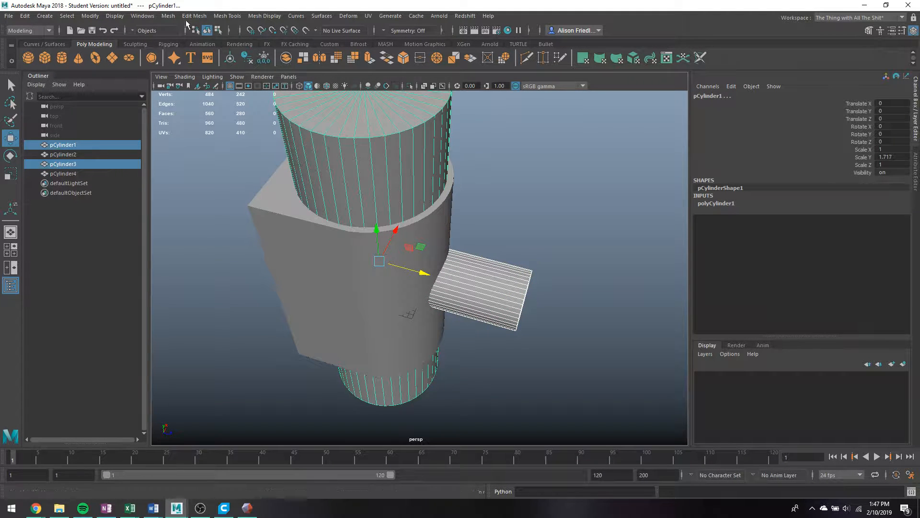
left_click(168, 16)
mouse_move(202, 45)
left_click(287, 58)
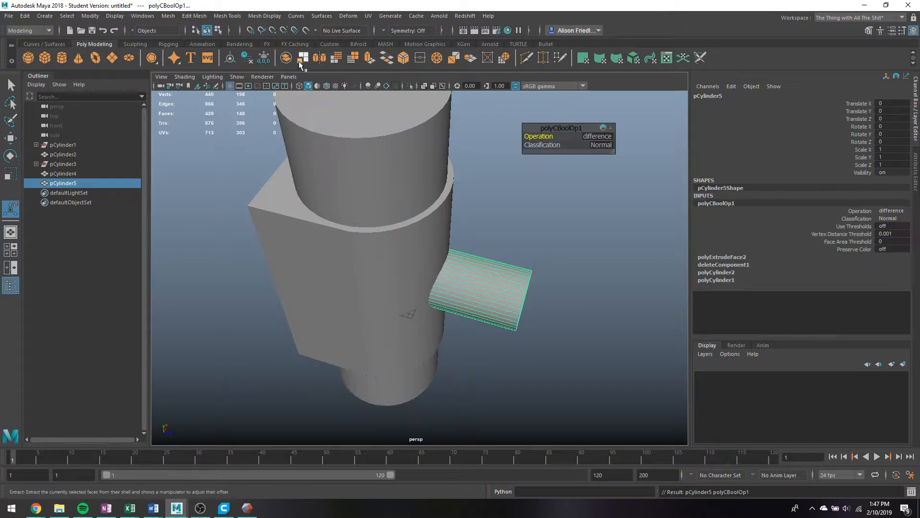
Isolate the sleeve and the trimmed side tube and examine the sleeve's interior where the tube joins it
left_click(437, 268, "shift")
key("ctrl+1")
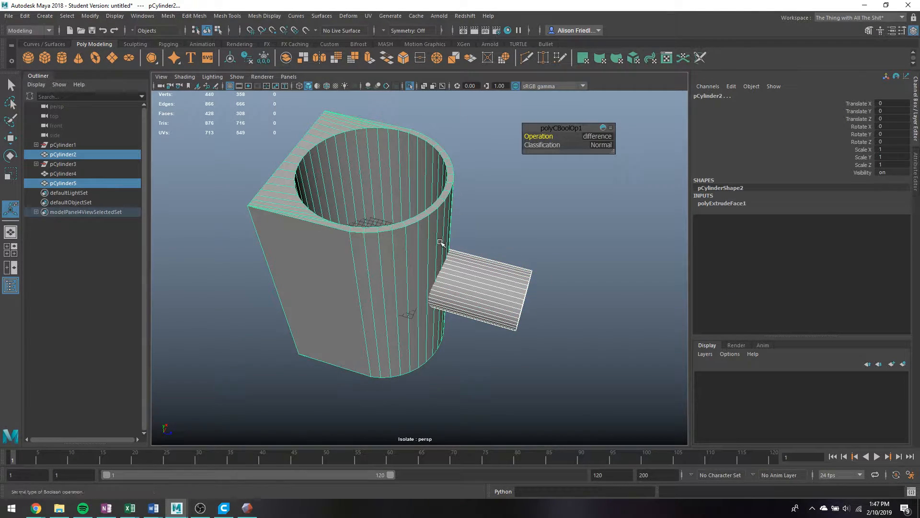
left_click_drag(439, 243, 531, 249, "alt")
left_click(549, 254)
left_click_drag(413, 262, 447, 240, "alt")
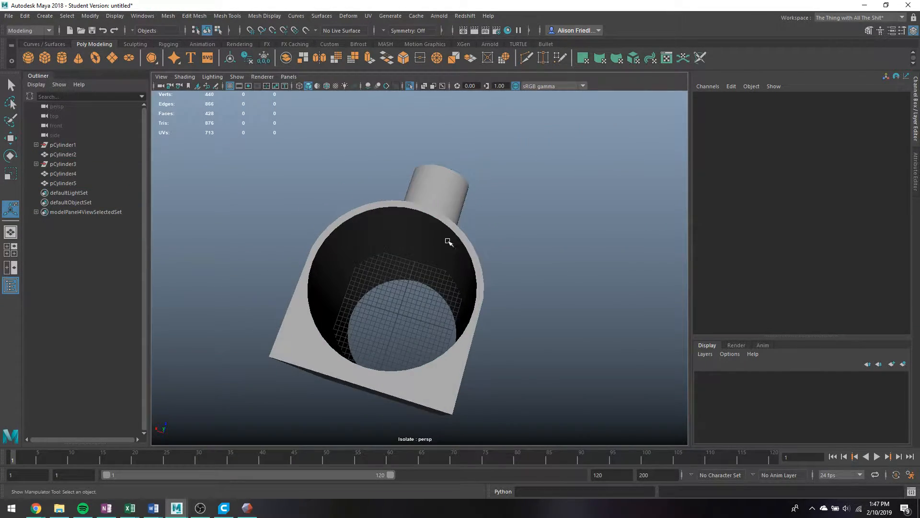
left_click(446, 242)
scroll(446, 244, "up", 3)
scroll(601, 276, "down", 5)
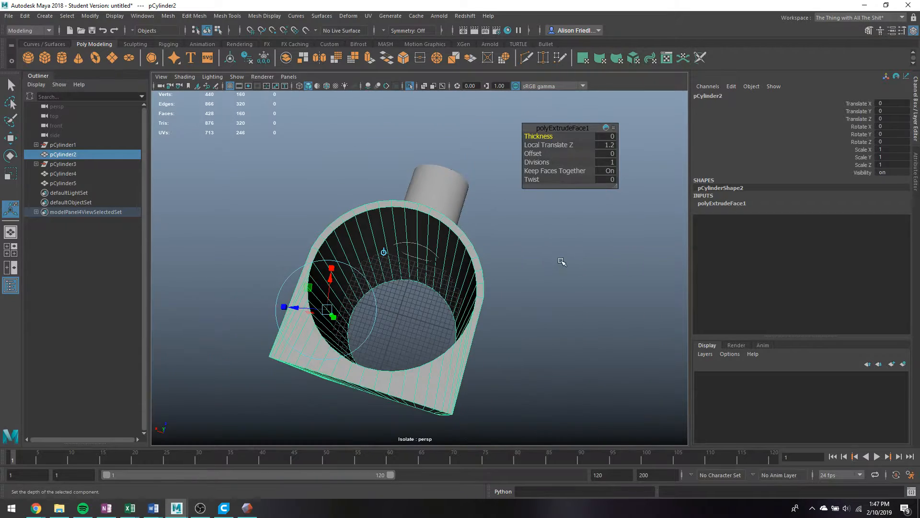
left_click(547, 268)
left_click_drag(545, 271, 484, 295, "alt")
Show the whole model in wireframe and duplicate the trimmed side tube
key("ctrl+1")
key("4")
left_click(485, 296)
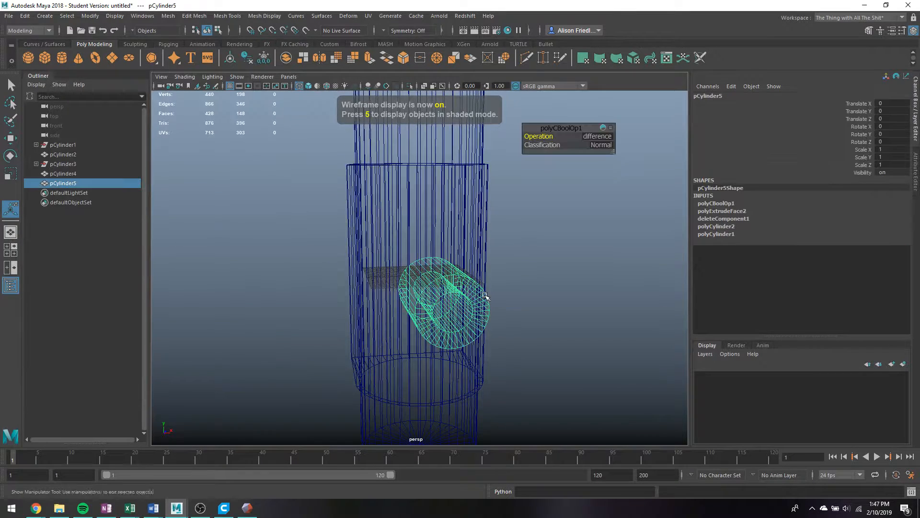
key("ctrl+d")
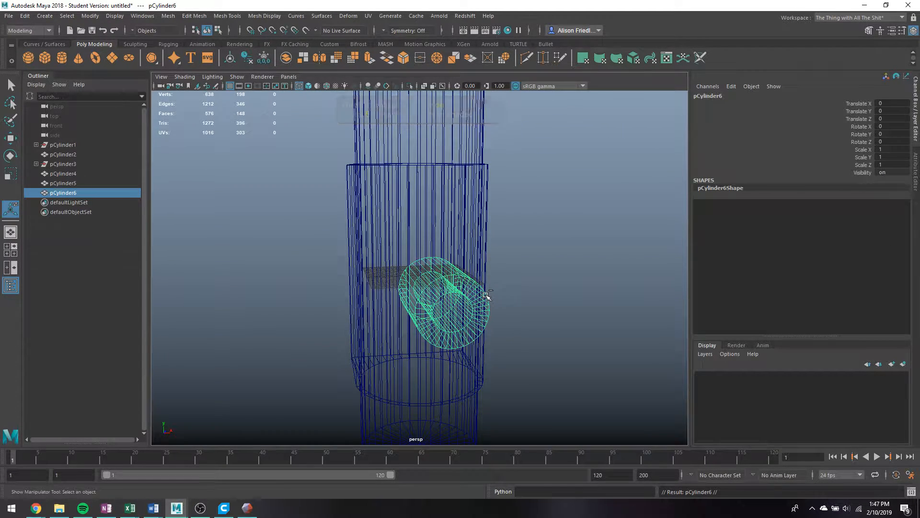
Isolate the duplicated side tube and delete all of its faces except the inner bore wall
key("ctrl+1")
right_click_drag(462, 291, 451, 262)
key("4")
left_click_drag(449, 267, 425, 258, "alt")
left_click_drag(498, 331, 501, 332)
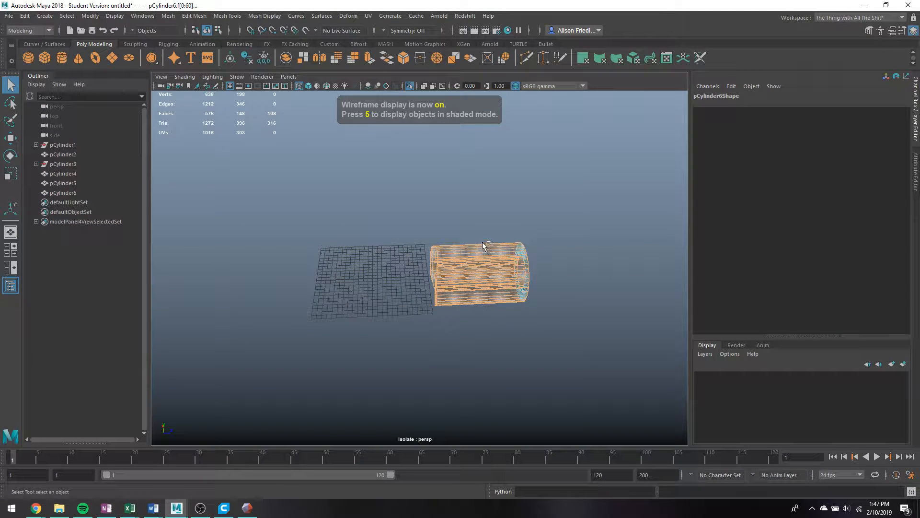
left_click(476, 252, "ctrl")
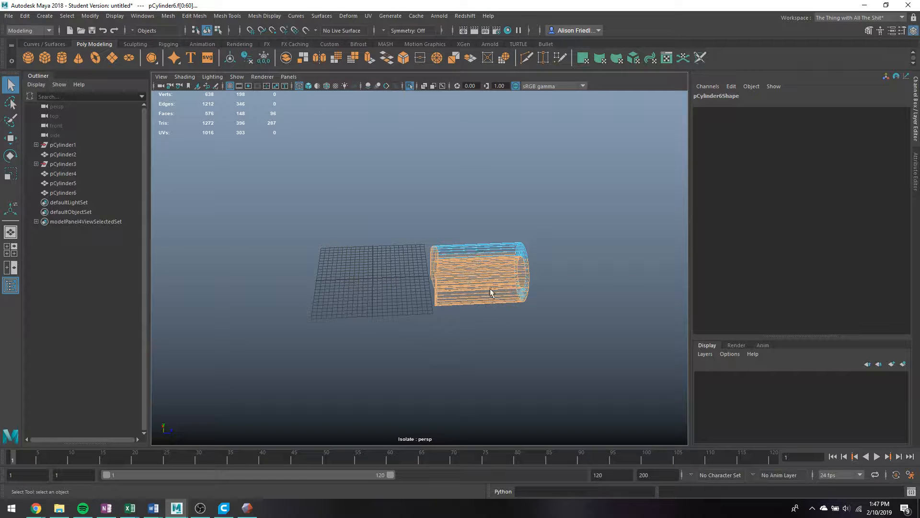
left_click_drag(486, 297, 496, 305, "ctrl")
left_click_drag(496, 304, 389, 287, "alt")
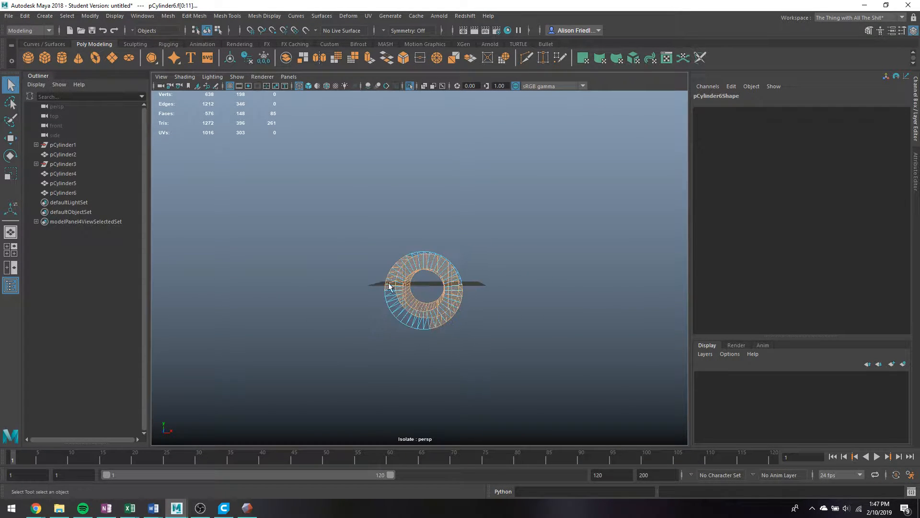
left_click_drag(423, 322, 470, 342, "ctrl")
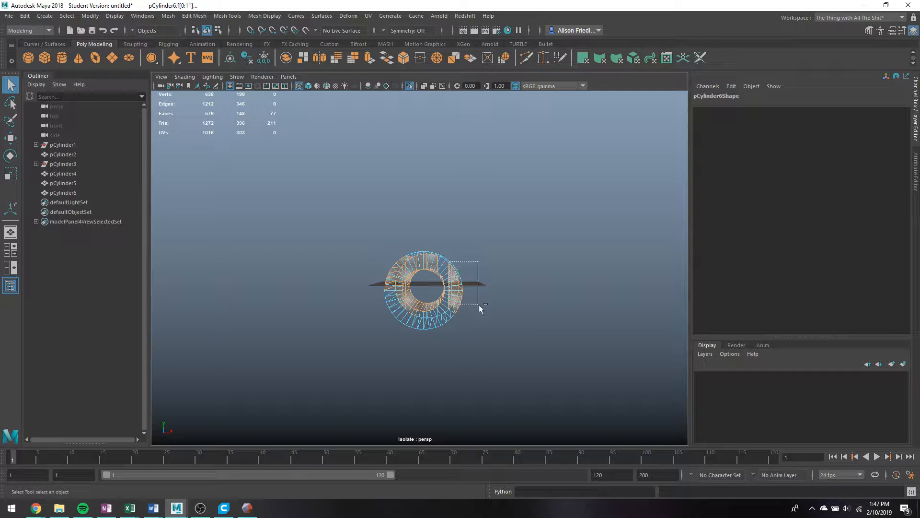
left_click_drag(480, 305, 480, 306, "ctrl")
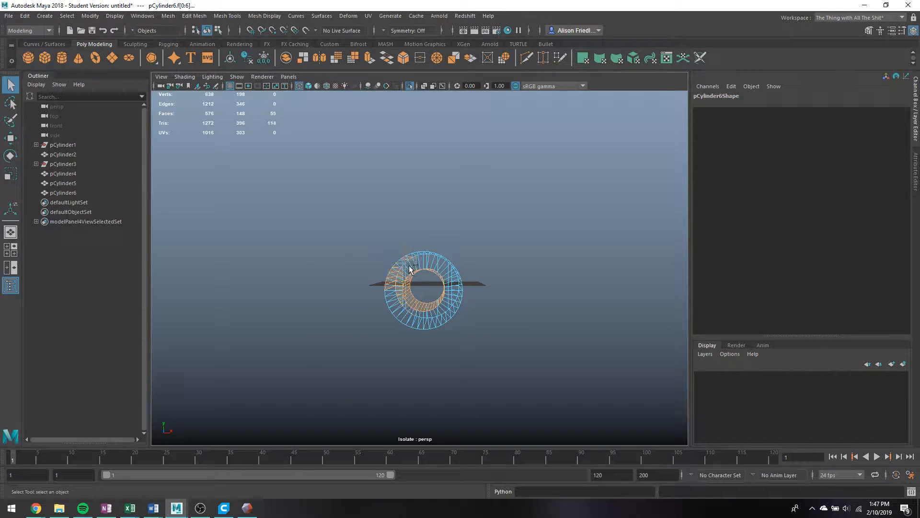
left_click_drag(397, 286, 397, 287, "ctrl")
left_click_drag(397, 287, 412, 273, "alt")
left_click_drag(397, 263, 441, 329, "ctrl")
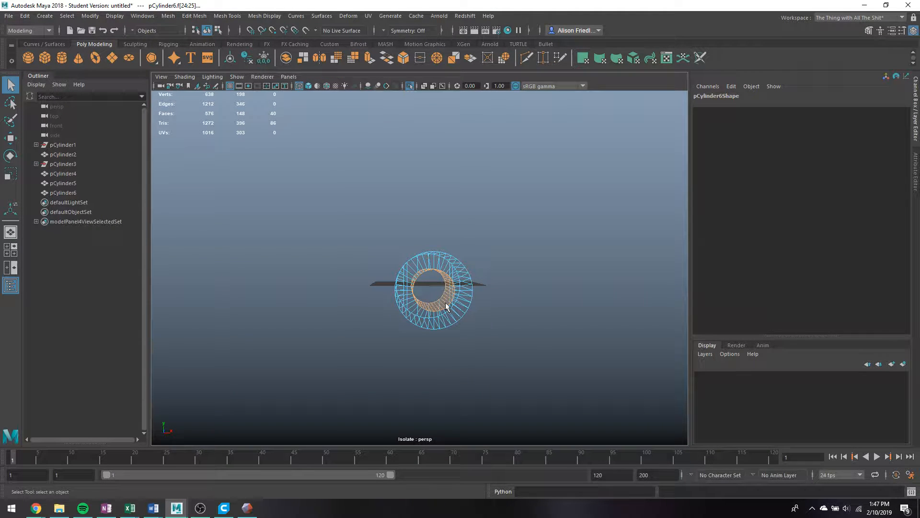
left_click_drag(360, 210, 507, 347)
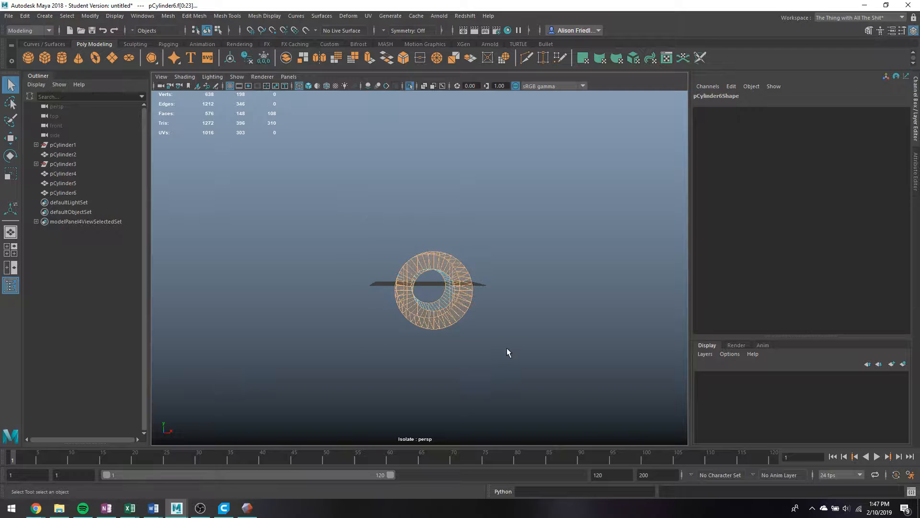
key("Delete")
right_click_drag(442, 271, 475, 216)
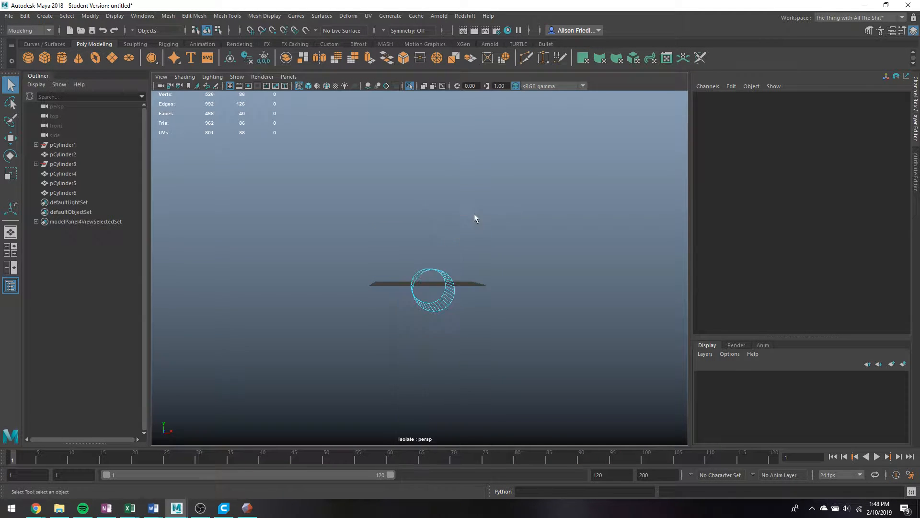
Reduce the bore shell's inner end to a ring of 40 vertices and select that ring for scaling
left_click_drag(444, 283, 507, 300, "alt")
right_click_drag(449, 277, 399, 229)
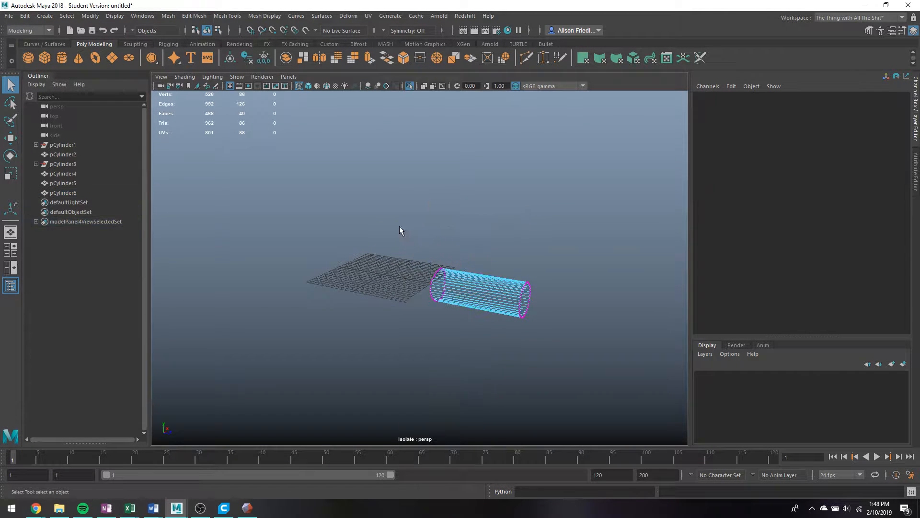
right_click_drag(454, 264, 414, 232)
left_click_drag(412, 225, 445, 274)
key("r")
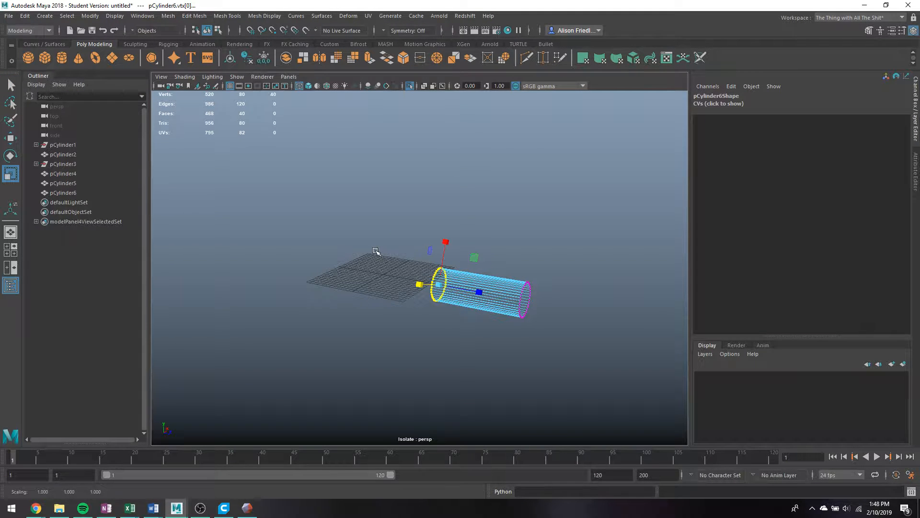
Cap the bore shell's outer end by extruding its rim edge loop and merging it to the centre, shown in shaded display
key("q")
right_click_drag(488, 231, 497, 214)
left_click(519, 294)
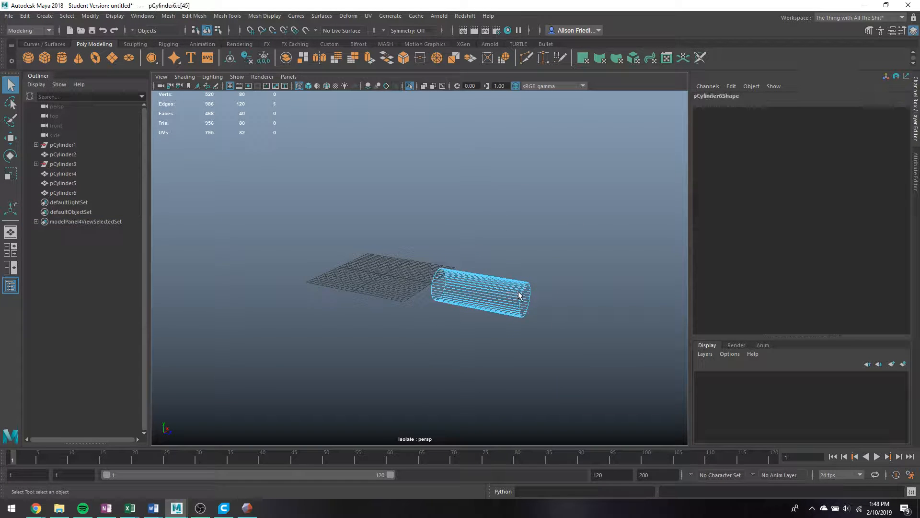
key("5")
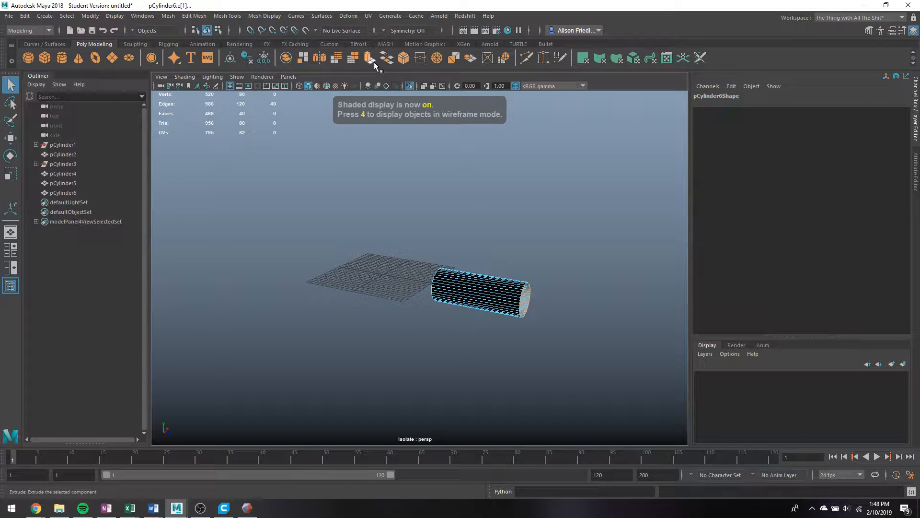
left_click(403, 57)
right_click_drag(471, 244, 470, 246, "shift")
left_click_drag(450, 288, 546, 272, "alt")
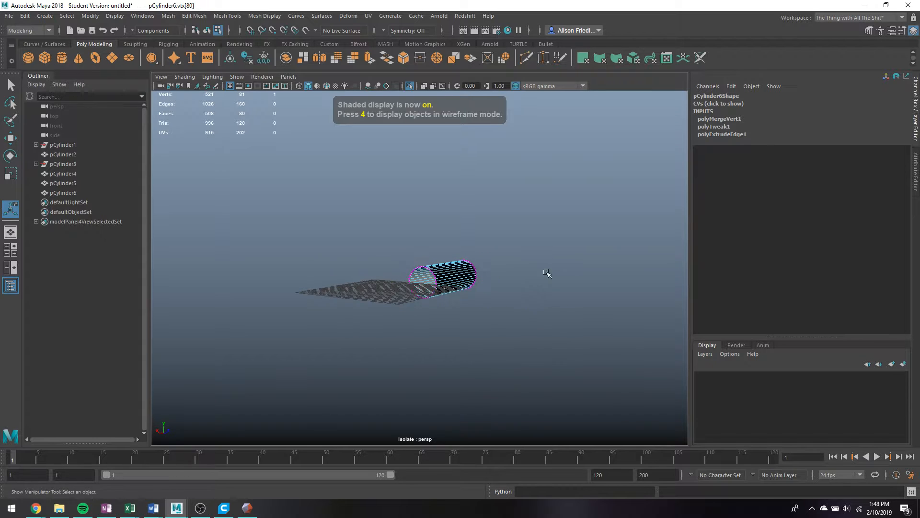
Extrude the rim edge loop at the bore shell's inner end and merge it to the centre
right_click_drag(456, 283, 455, 245)
left_click_drag(451, 240, 390, 301, "alt")
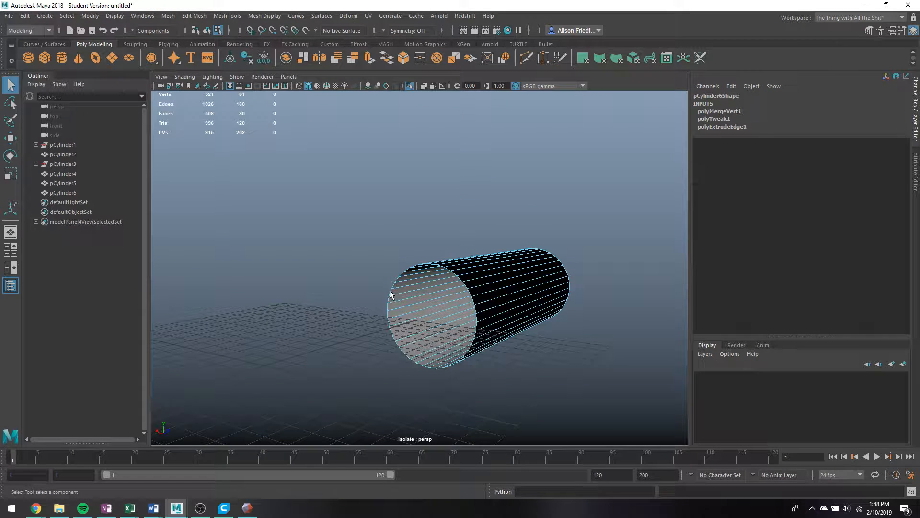
double_click(390, 291)
left_click(369, 58)
left_click(435, 59)
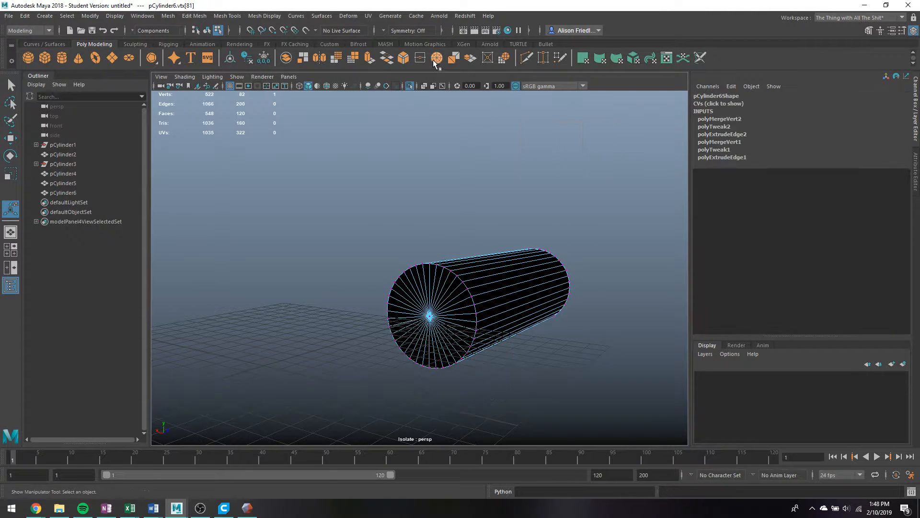
Flip the capped cylinder's normals and try to stretch it lengthwise by scaling its faces
right_click_drag(480, 263, 533, 209)
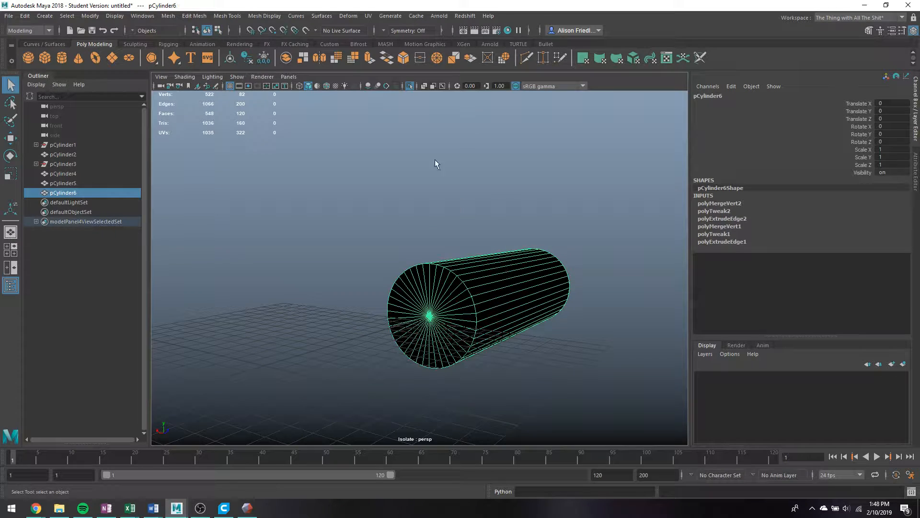
left_click(278, 17)
left_click(273, 53)
right_click_drag(496, 270, 522, 221)
left_click_drag(522, 221, 440, 278, "alt")
key("r")
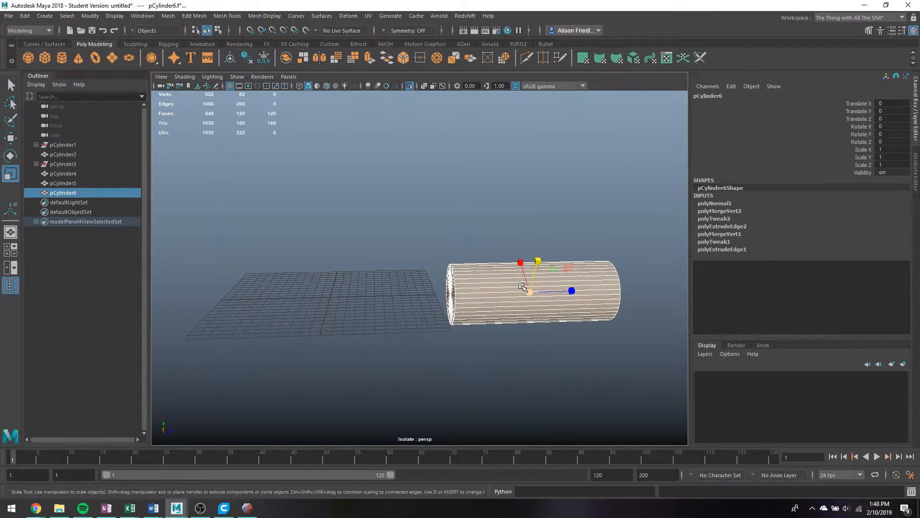
scroll(520, 284, "down", 5)
left_click_drag(508, 277, 845, 349)
Undo the lengthwise stretch, the normals change and the centre merge at the cylinder's inner end
key("ctrl+z")
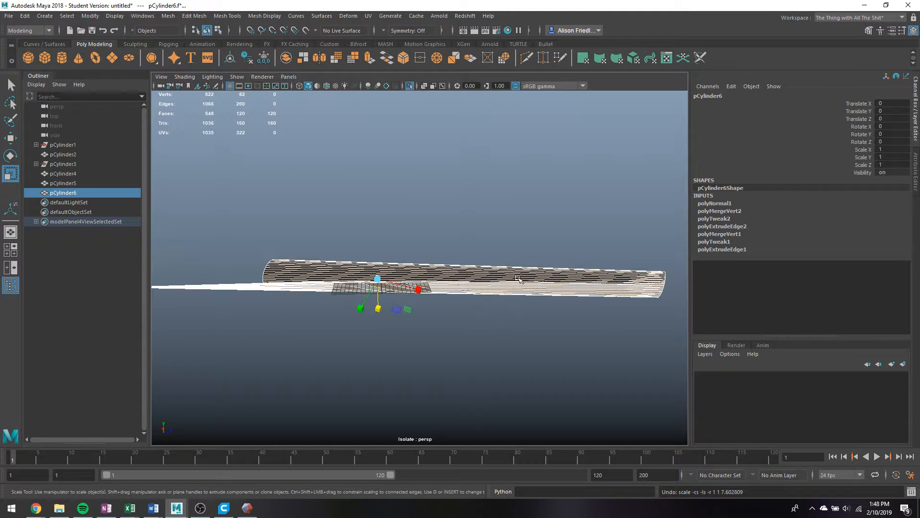
key("ctrl+z")
key("ctrl+z")
key("ctrl+z")
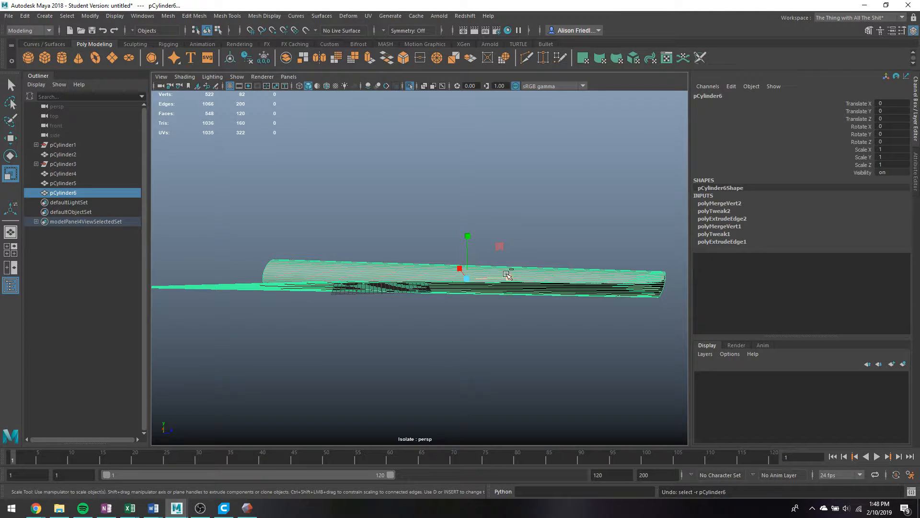
Reverse the normals of the whole bore cylinder so its faces point outward
key("q")
right_click_drag(500, 277, 541, 231)
left_click(265, 16)
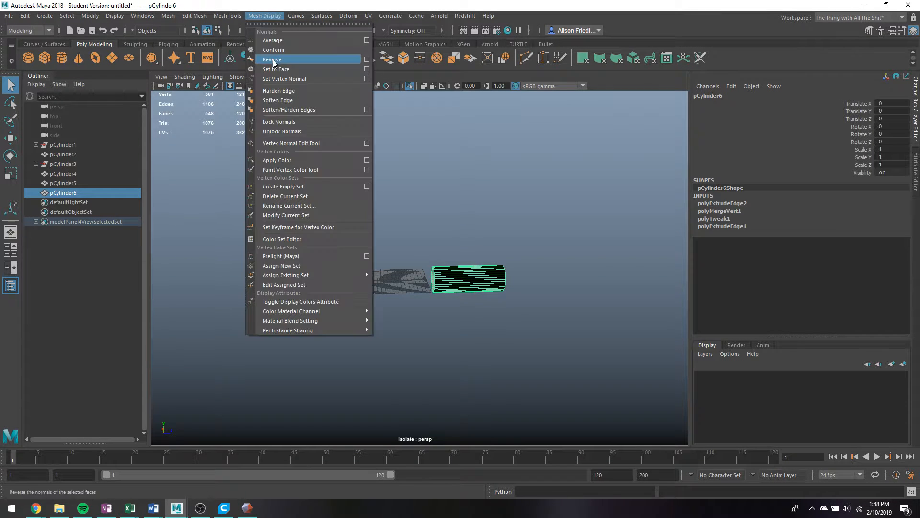
left_click(271, 59)
left_click_drag(505, 297, 506, 299)
Try to merge the rim edge loop at the cylinder's open inner end to its centre in wireframe display
scroll(466, 276, "up", 5)
left_click_drag(466, 277, 542, 294, "alt")
right_click_drag(451, 231, 441, 187)
double_click(439, 254)
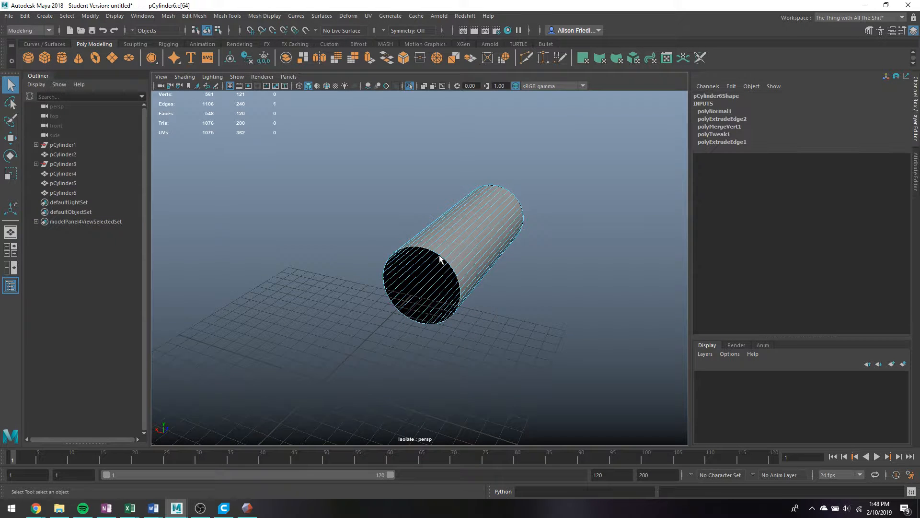
key("4")
key("3")
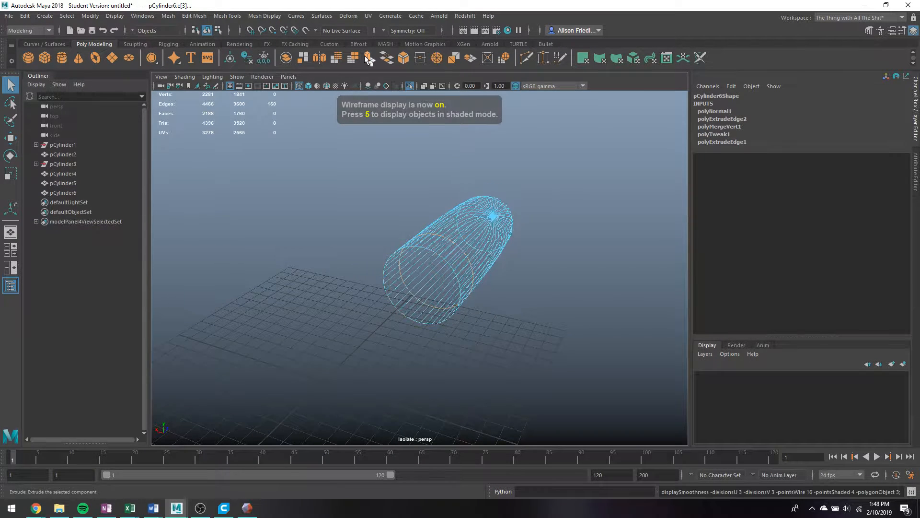
key("1")
left_click(436, 58)
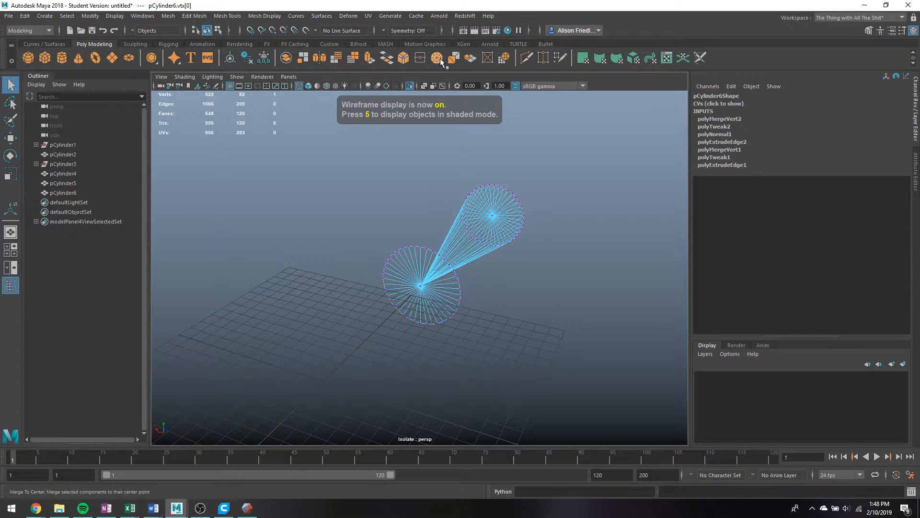
key("ctrl+z")
Use the smooth preview to pick the extruded rim loop at the open end, merge it to the centre, and restore unsmoothed display
scroll(407, 235, "up", 3)
key("3")
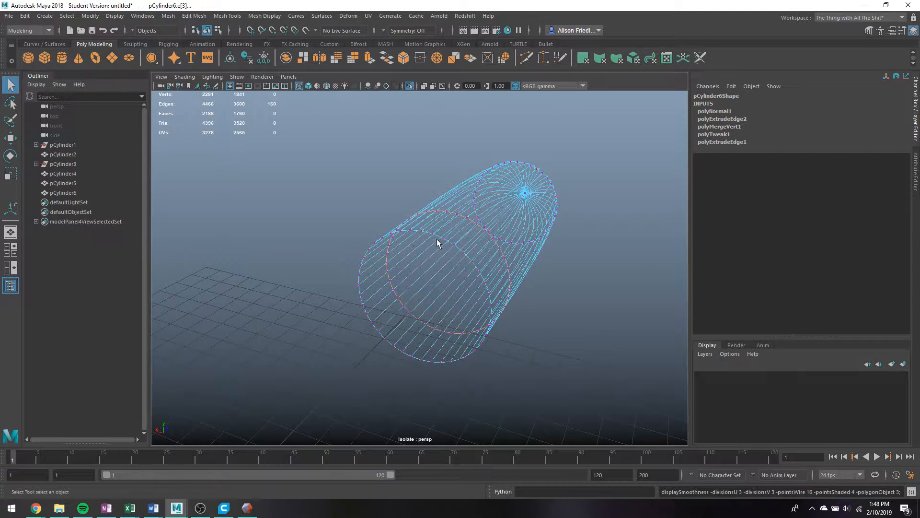
left_click(438, 235)
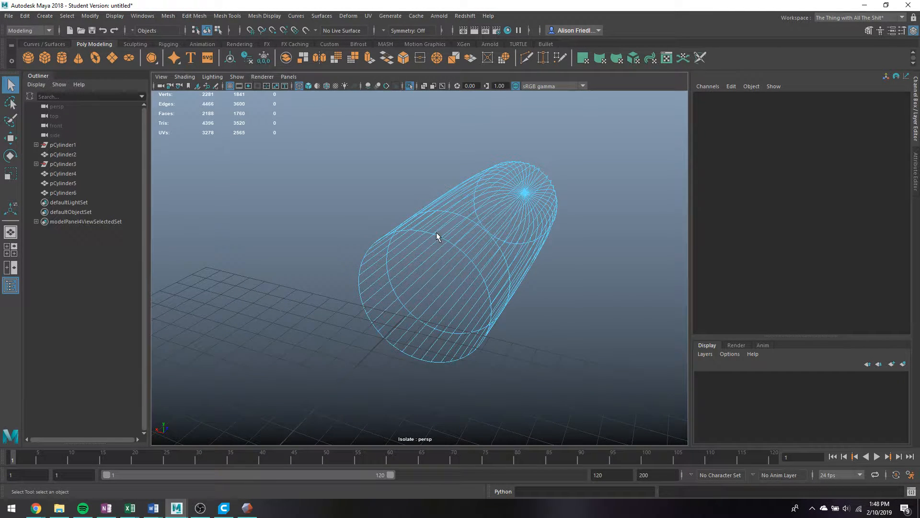
double_click(437, 235)
left_click(436, 58)
key("1")
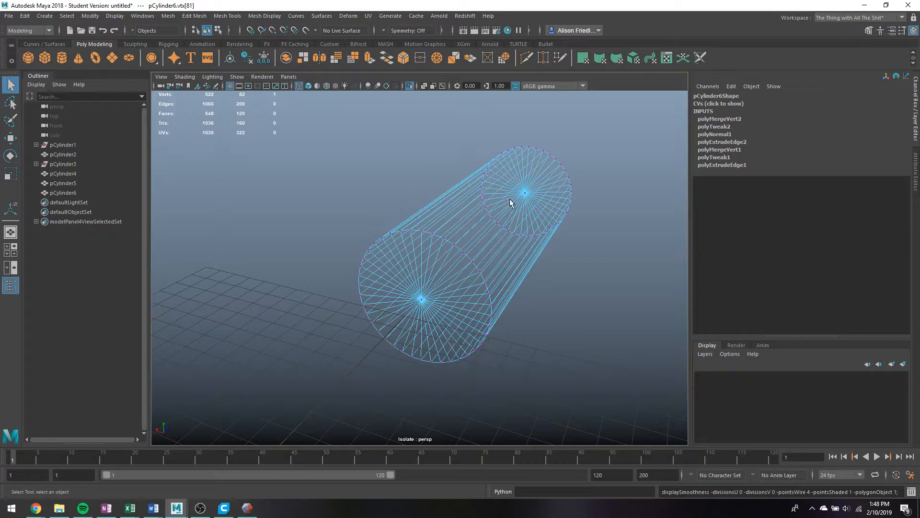
Stretch the closed cutter cylinder to a Z scale of 9.216 and show the whole model again
right_click_drag(509, 197, 559, 175)
scroll(520, 218, "down", 4)
key("r")
left_click_drag(519, 217, 421, 275, "alt")
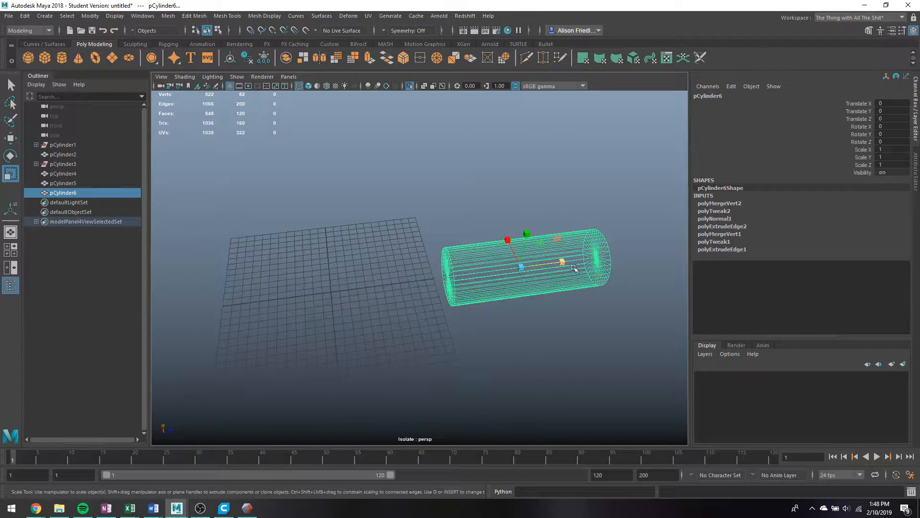
left_click_drag(573, 268, 600, 306)
right_click_drag(599, 306, 465, 279, "alt")
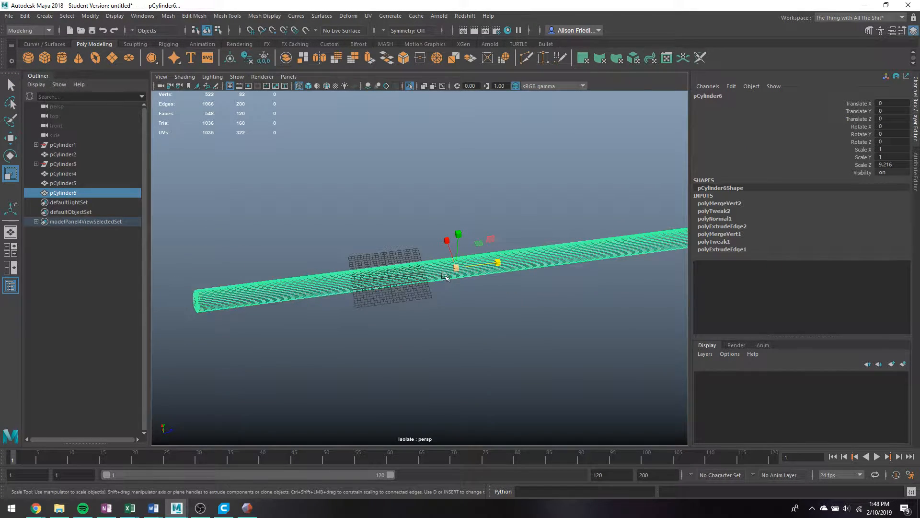
key("ctrl+1")
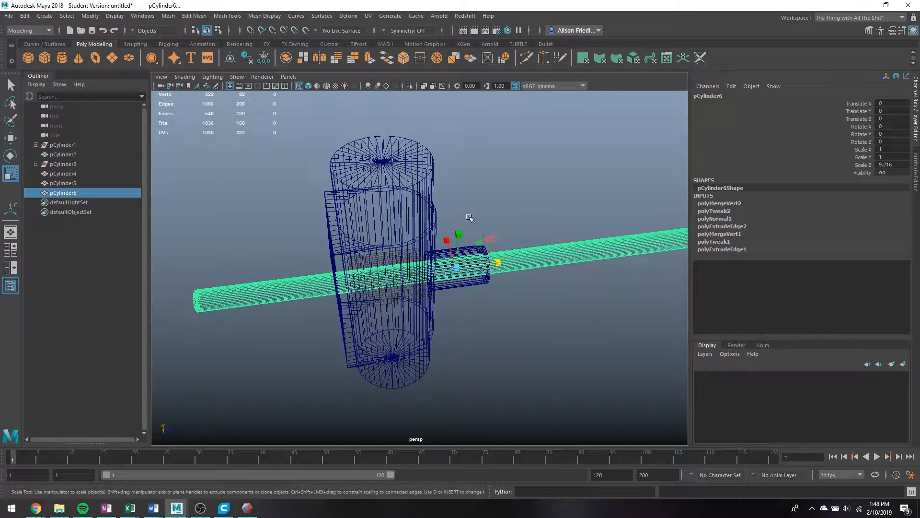
Duplicate the long cutter cylinder and hide the copy
left_click_drag(370, 251, 341, 240, "alt")
left_click(336, 247)
middle_click_drag(453, 219, 419, 196, "alt")
right_click_drag(419, 196, 446, 231, "alt")
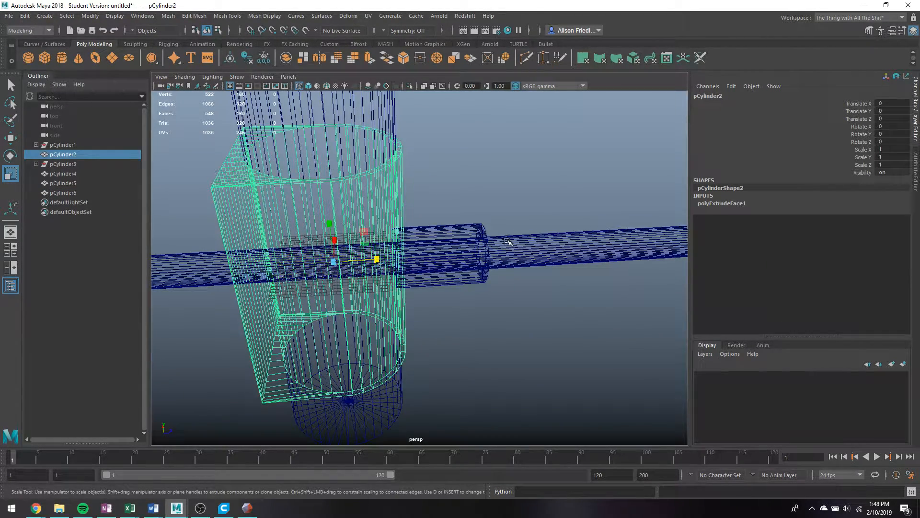
left_click(508, 241)
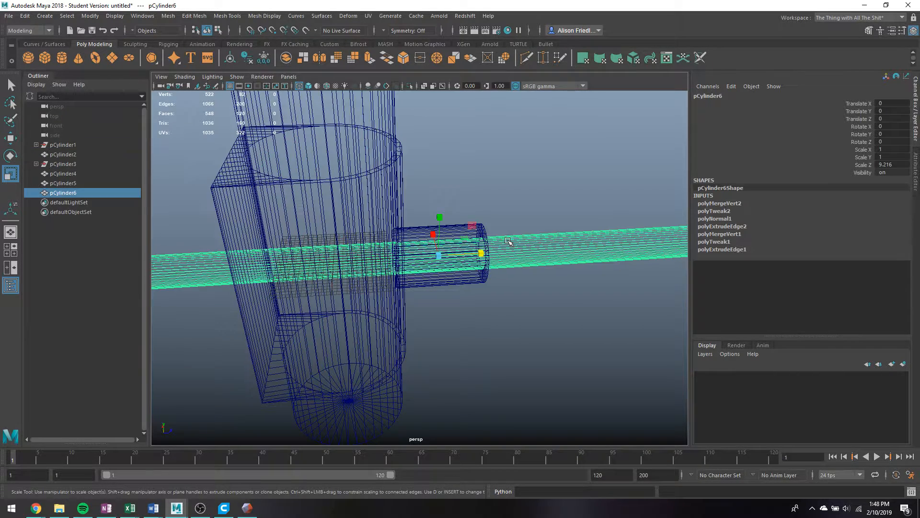
left_click(301, 223)
key("ctrl+d")
key("ctrl+h")
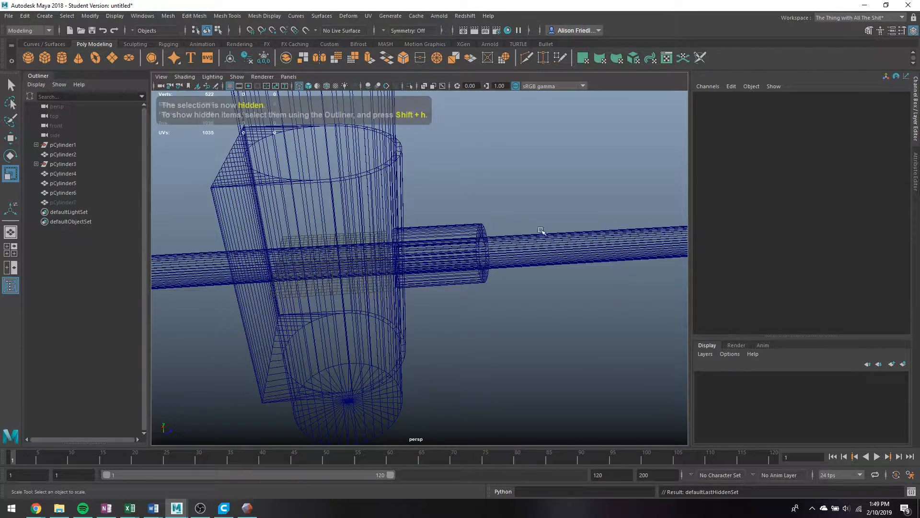
Subtract the cutter cylinder from the squared-off sleeve with a Boolean difference
left_click(236, 193)
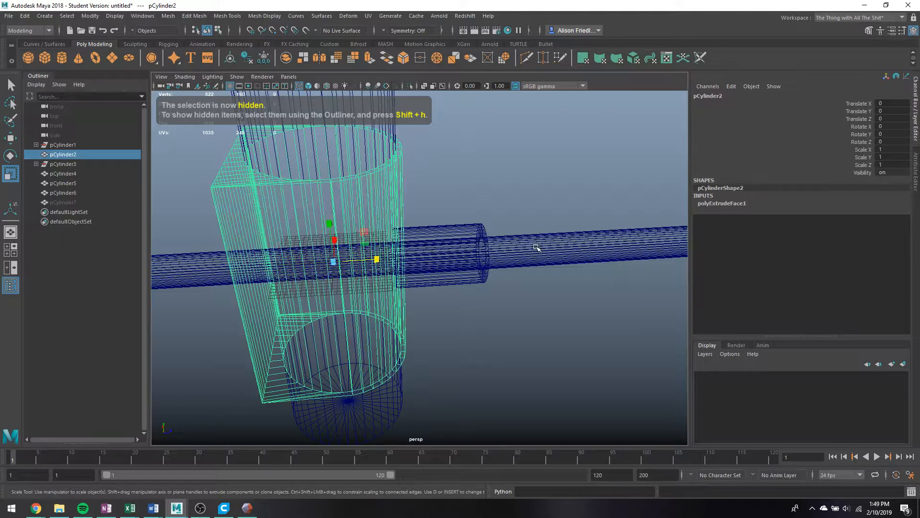
left_click(537, 247, "shift")
left_click(169, 16)
mouse_move(211, 40)
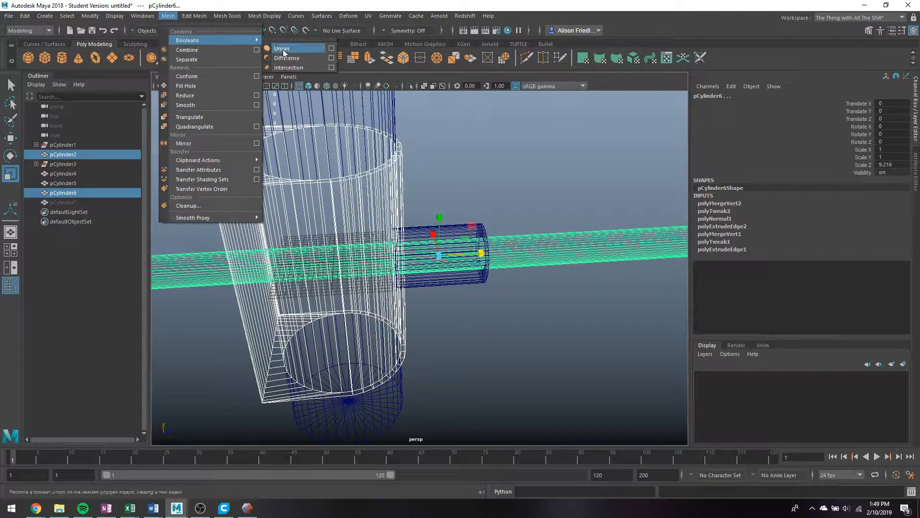
left_click(286, 58)
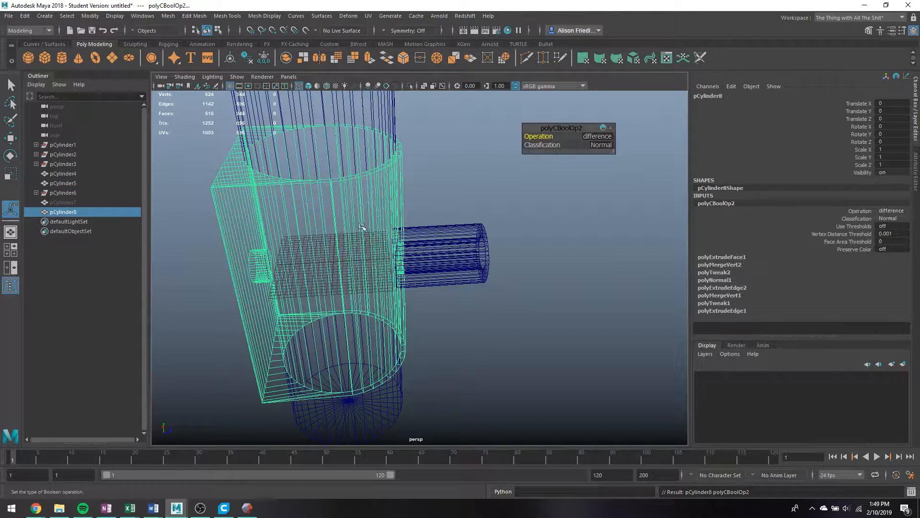
Isolate the bored sleeve and the side tube and examine the cut holes in shaded display
left_click(429, 254, "shift")
key("ctrl+1")
left_click(565, 254)
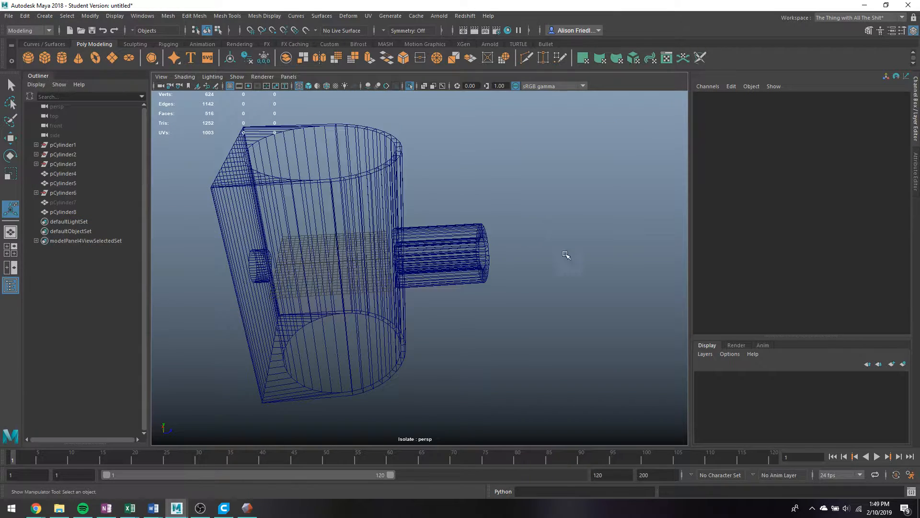
left_click_drag(565, 255, 458, 234, "alt")
key("5")
left_click_drag(443, 272, 545, 219, "alt")
Shorten the side tube by moving its outer-end vertices about 25.9 cm towards the sleeve
left_click(445, 124)
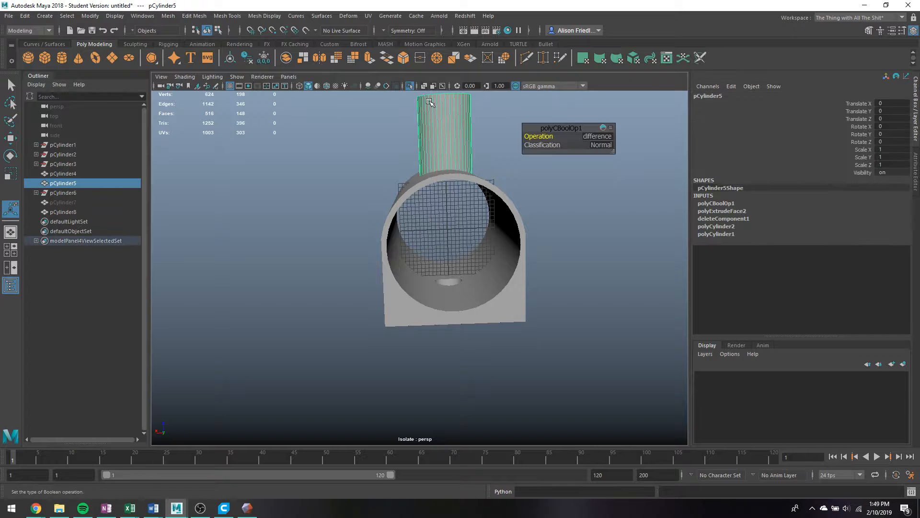
right_click_drag(427, 101, 411, 101)
middle_click_drag(412, 101, 415, 136, "alt")
left_click_drag(404, 116, 514, 144)
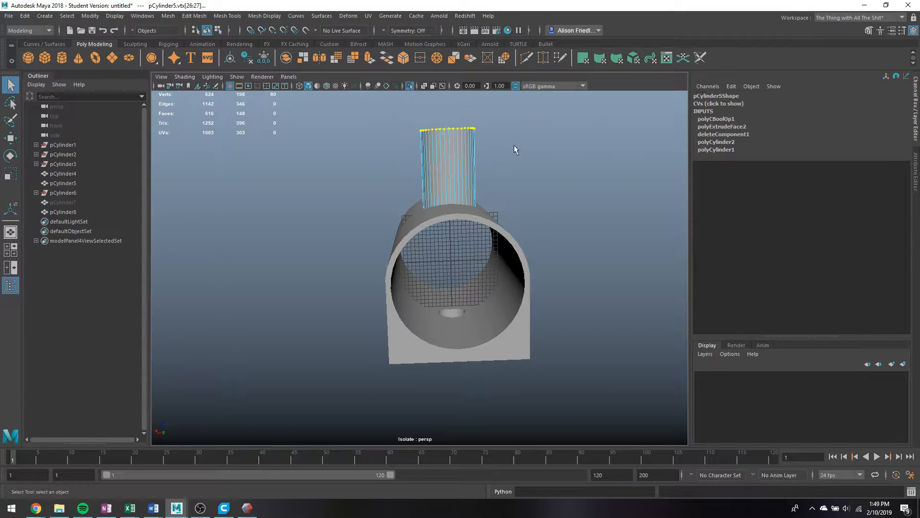
key("w")
left_click_drag(447, 113, 449, 137)
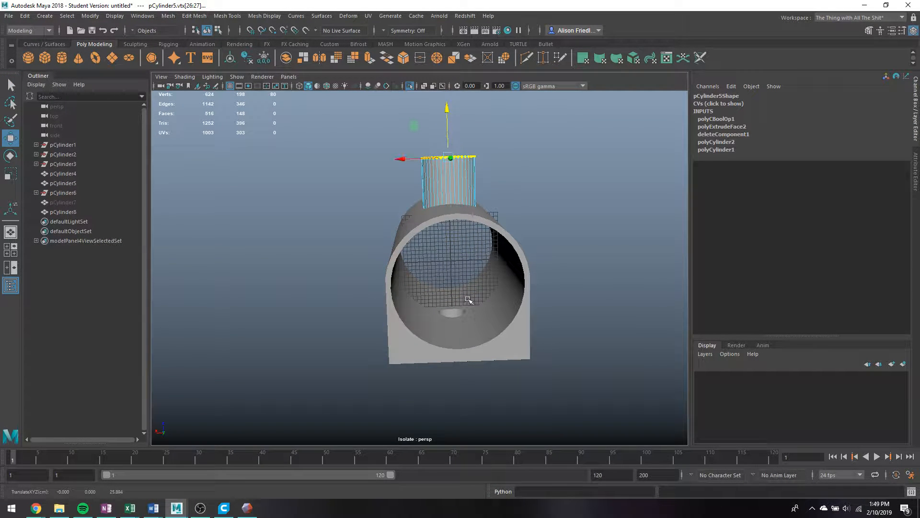
In the wireframe top view, move the vertices of the sleeve's flat side outward to thicken that side, and return to object selection
middle_click_drag(481, 329, 456, 230, "alt")
mouse_move(455, 230)
left_mouse_down("alt")
mouse_move(447, 226)
mouse_move(472, 237)
left_mouse_up("alt")
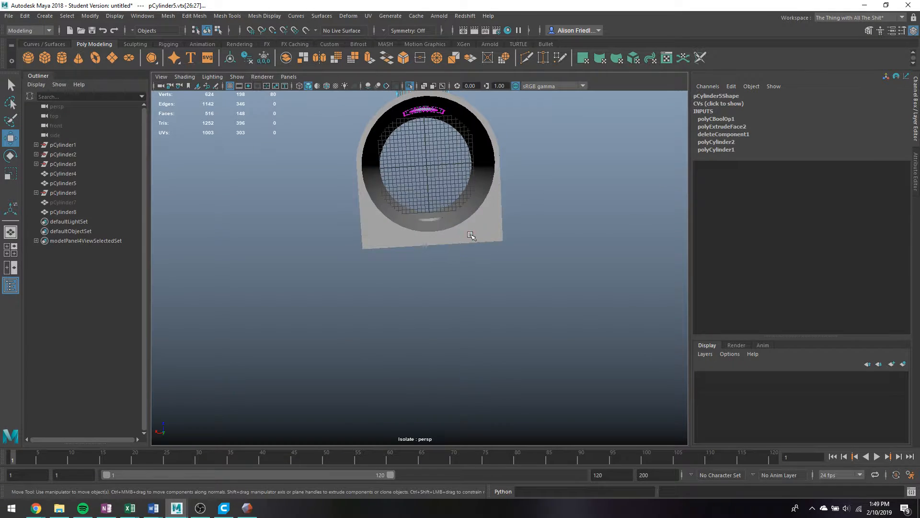
left_click(472, 235)
right_click_drag(470, 234, 445, 233)
key("4")
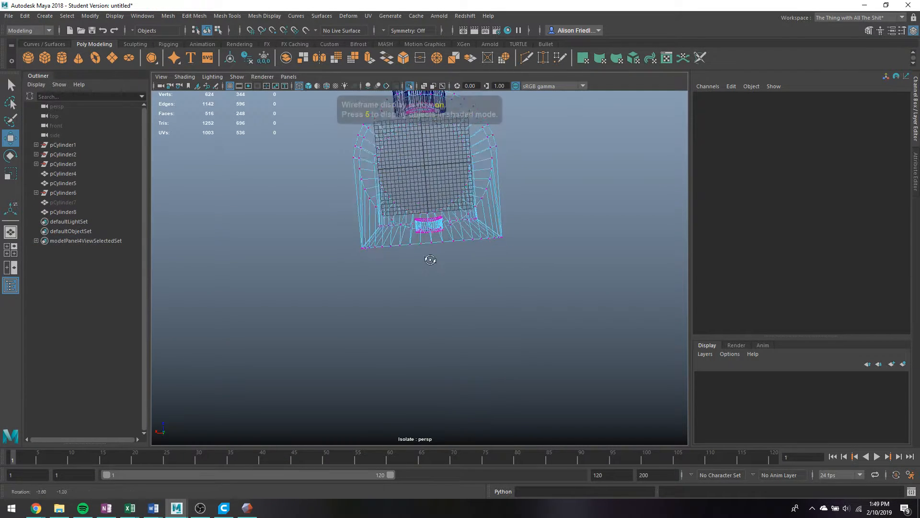
left_click_drag(429, 261, 431, 257, "alt")
key("space")
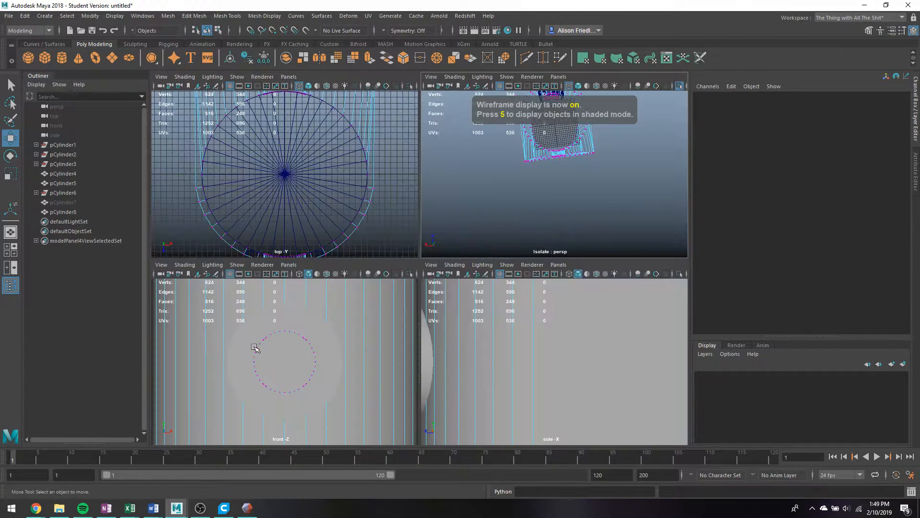
key("space")
scroll(339, 177, "down", 4)
middle_click_drag(347, 157, 308, 267, "alt")
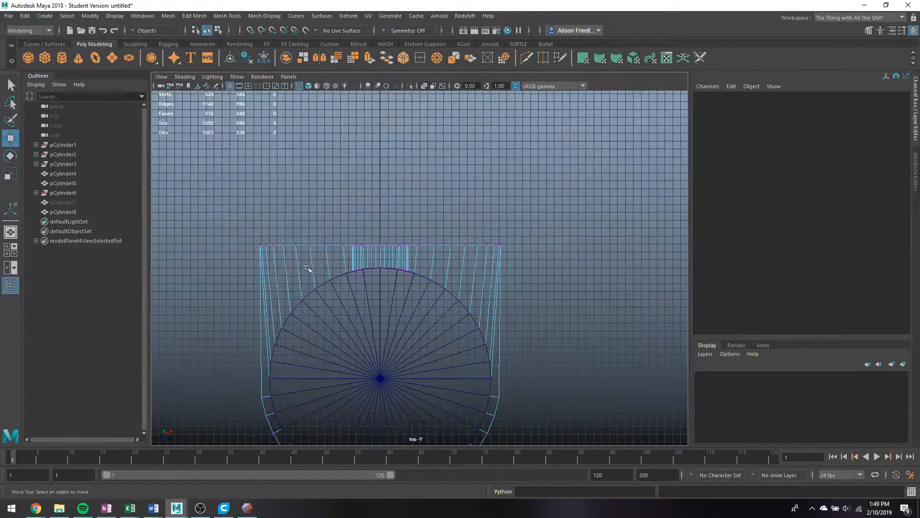
left_click_drag(255, 239, 546, 248)
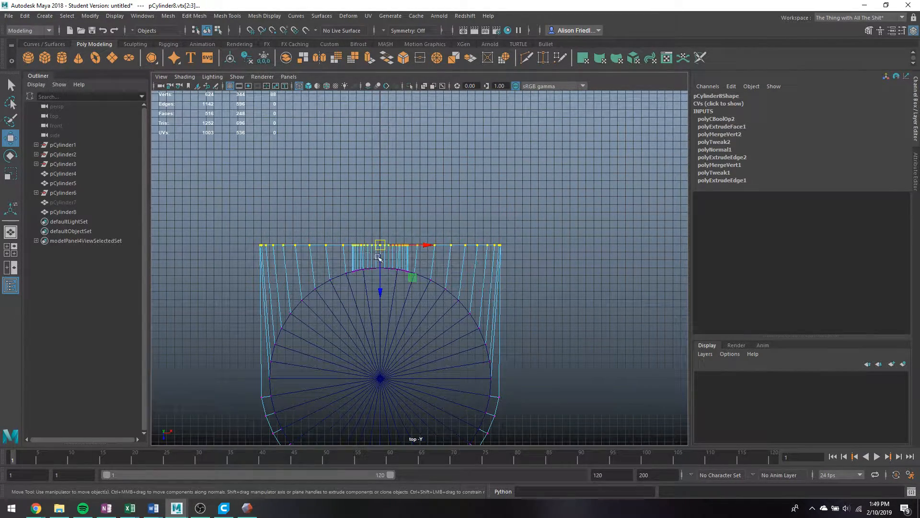
left_click_drag(381, 262, 380, 243)
key("q")
right_click_drag(376, 238, 413, 212)
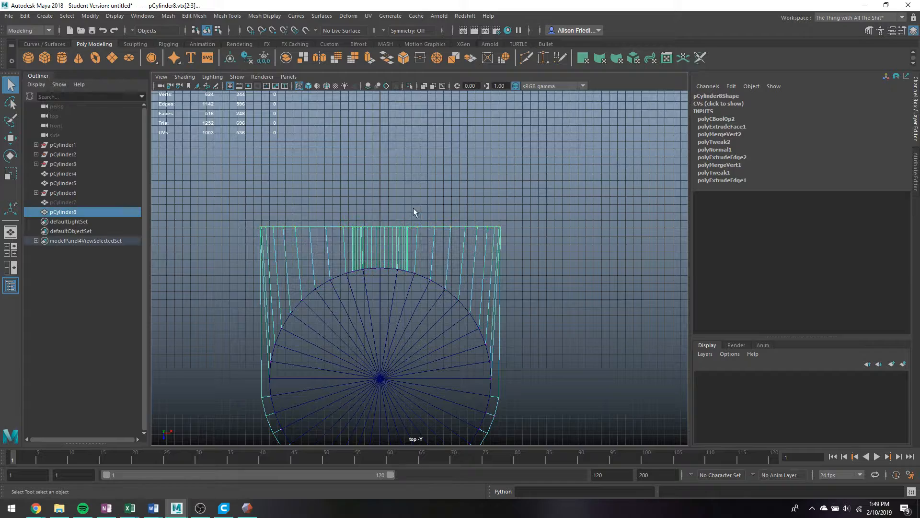
Return to the shaded perspective view and group the squared-off sleeve with the side tube
key("space")
key("space")
key("5")
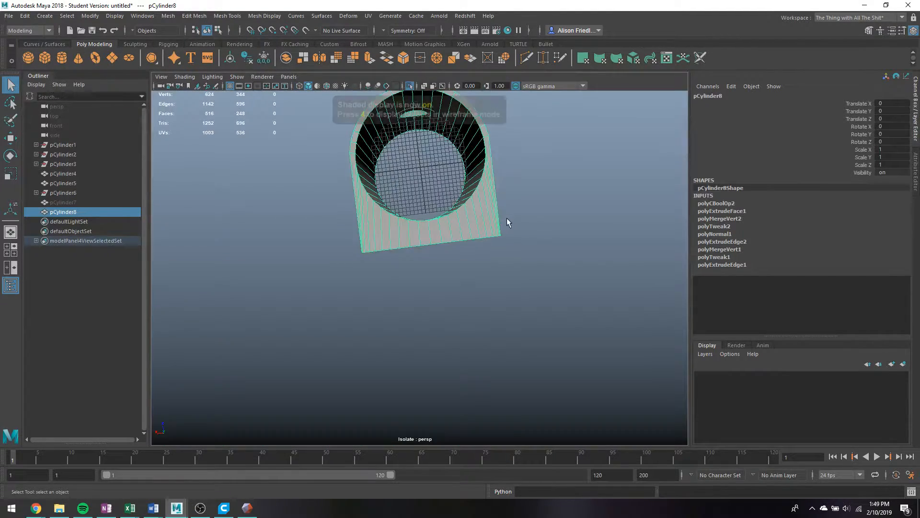
middle_click_drag(492, 214, 501, 268, "alt")
left_click_drag(502, 269, 470, 195, "alt")
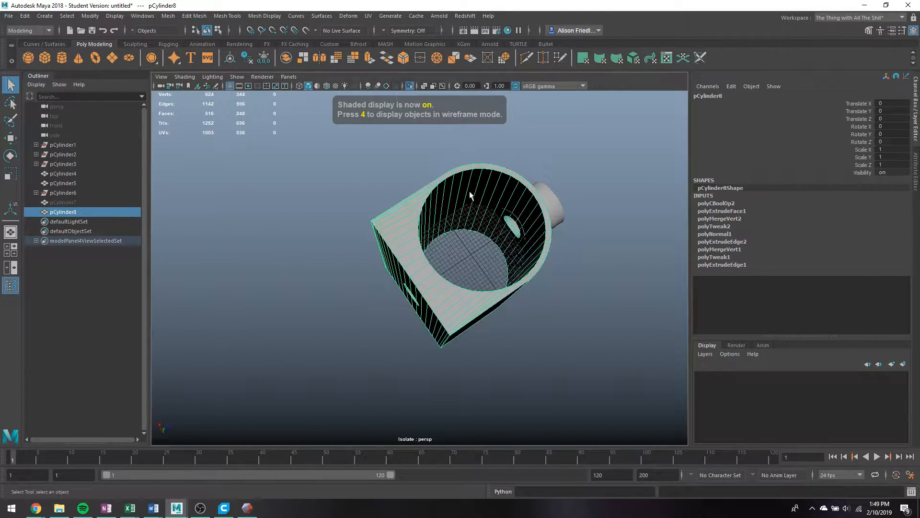
left_click(547, 205, "shift")
key("ctrl+g")
Save the scene as PVCGuide01 in Maya ASCII format in the project's scenes folder
key("ctrl+shift+s")
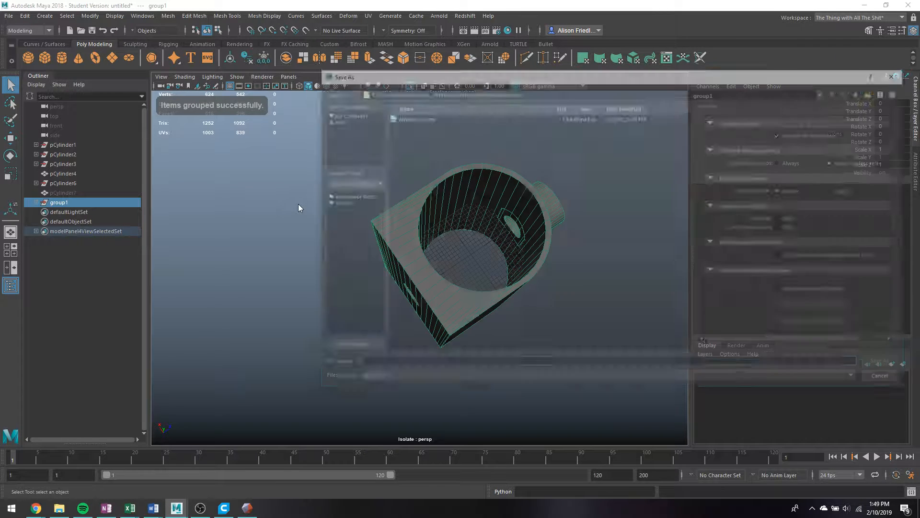
type("PVCGu")
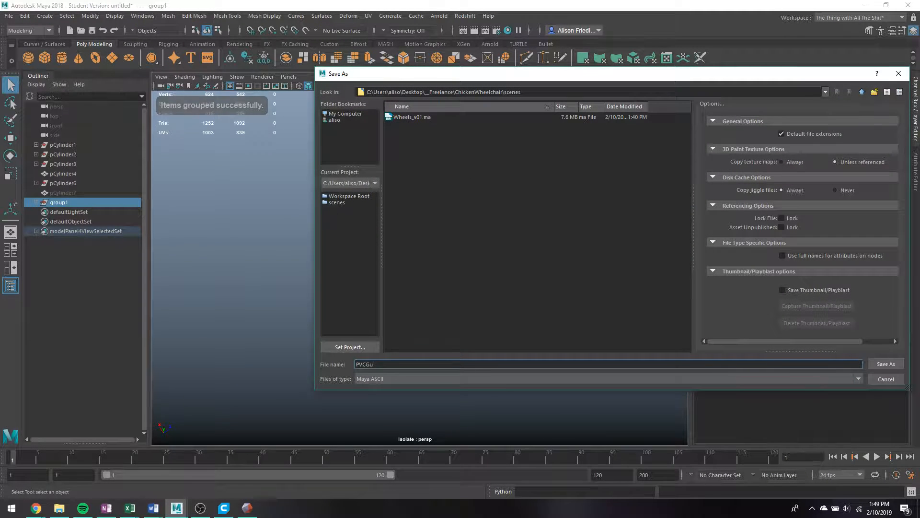
type("ide01")
key("Return")
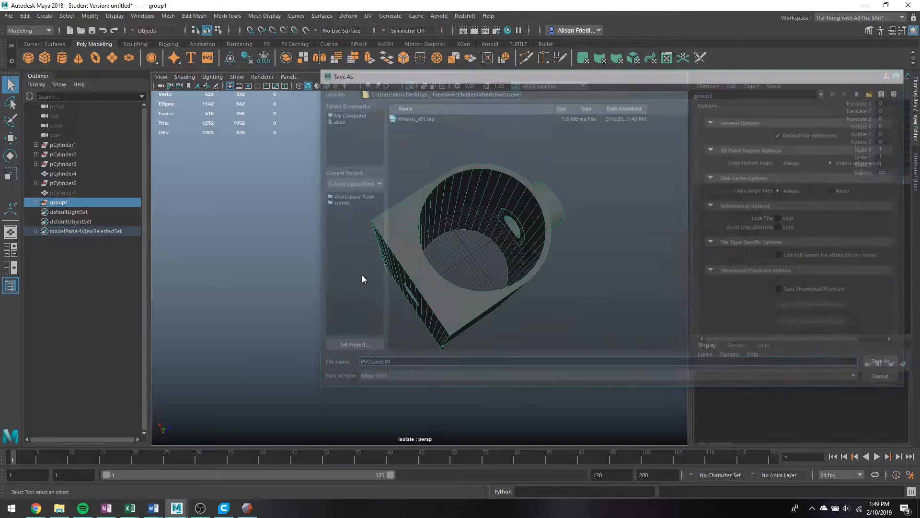
key("Return")
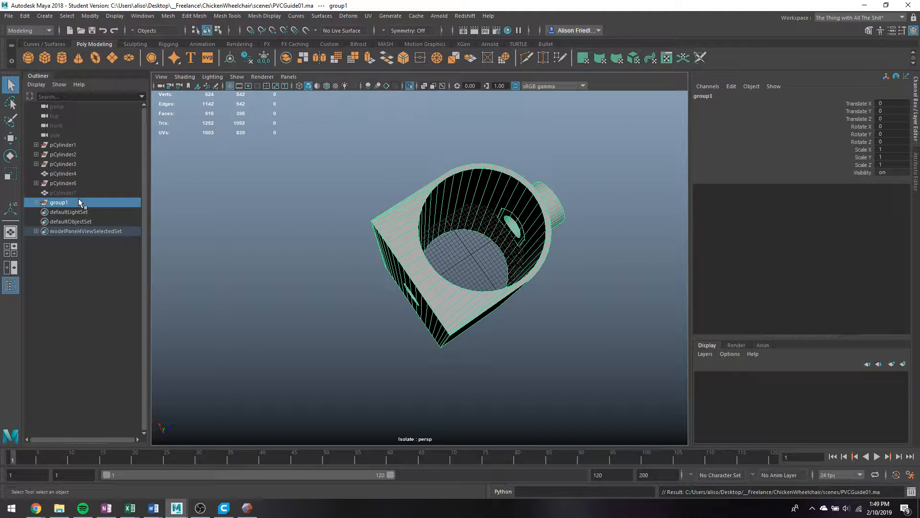
Duplicate the group of the sleeve and side tube and hide the copy
key("ctrl+d")
key("ctrl+h")
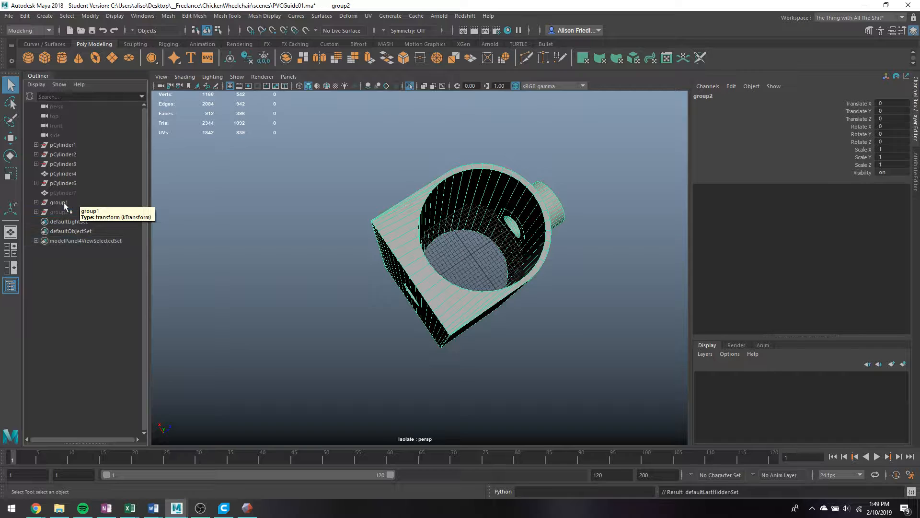
Try a mesh Cleanup of faces with more than four sides on all polygonal objects and inspect the sleeve
left_click_drag(349, 228, 639, 323)
left_click(168, 16)
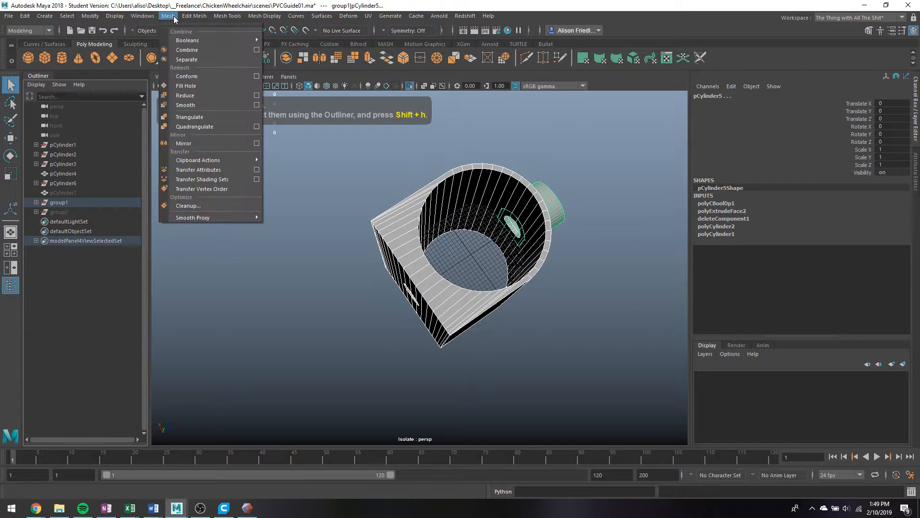
left_click(222, 207)
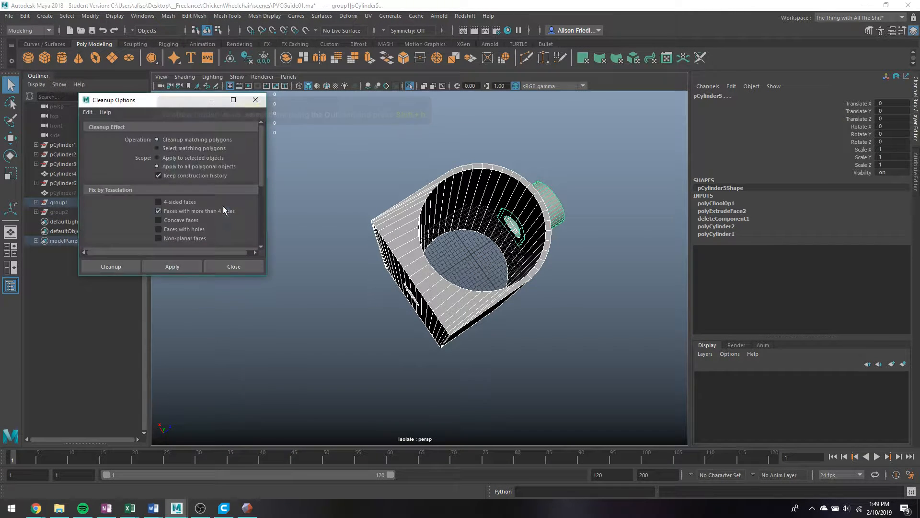
left_click(176, 263)
right_click_drag(535, 201, 573, 183)
scroll(446, 225, "up", 5)
left_click_drag(446, 225, 396, 168, "alt")
scroll(401, 171, "down", 3)
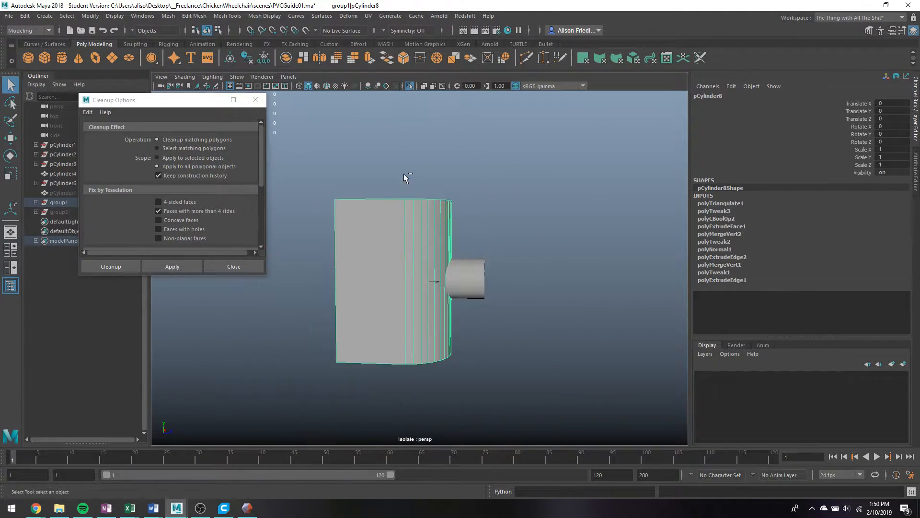
left_click_drag(364, 233, 401, 278, "alt")
key("ctrl+z")
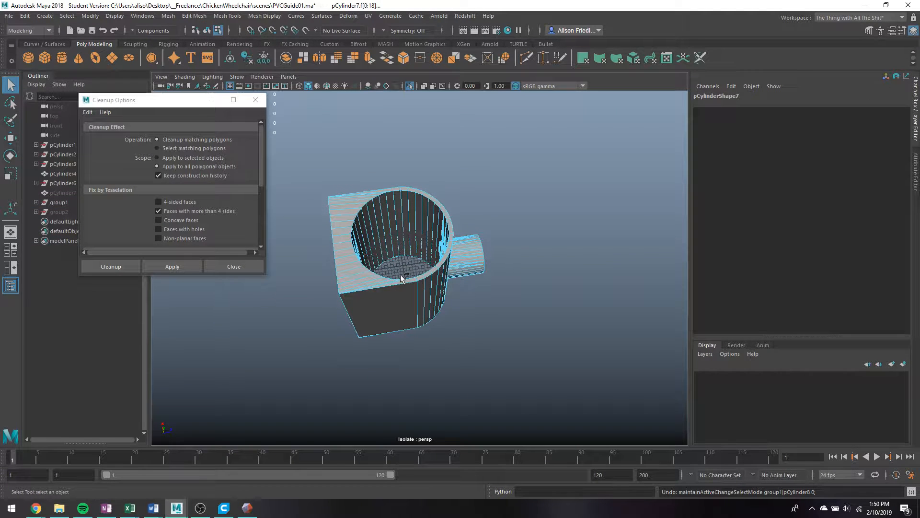
Close the Cleanup options, delete the hidden duplicate group, and try to group the side tube
left_click(240, 267)
left_click(65, 210)
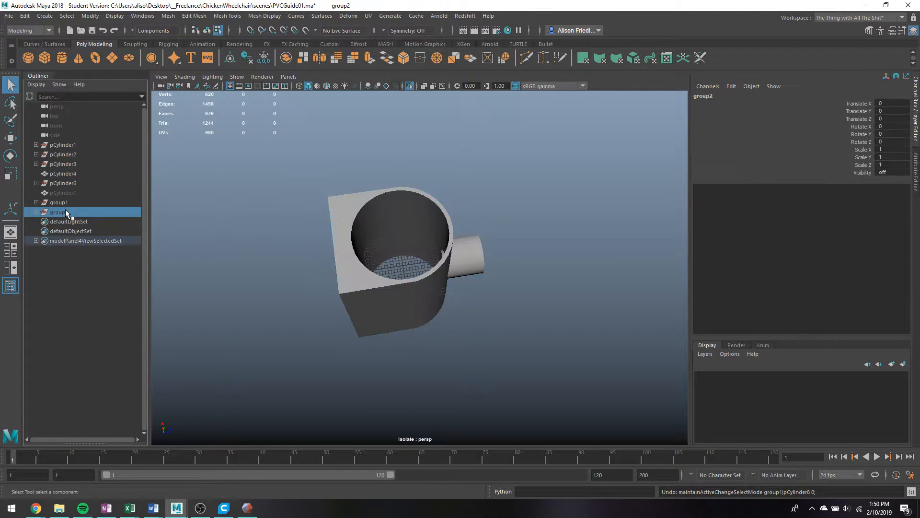
key("Delete")
left_click(484, 255)
scroll(484, 264, "up", 3)
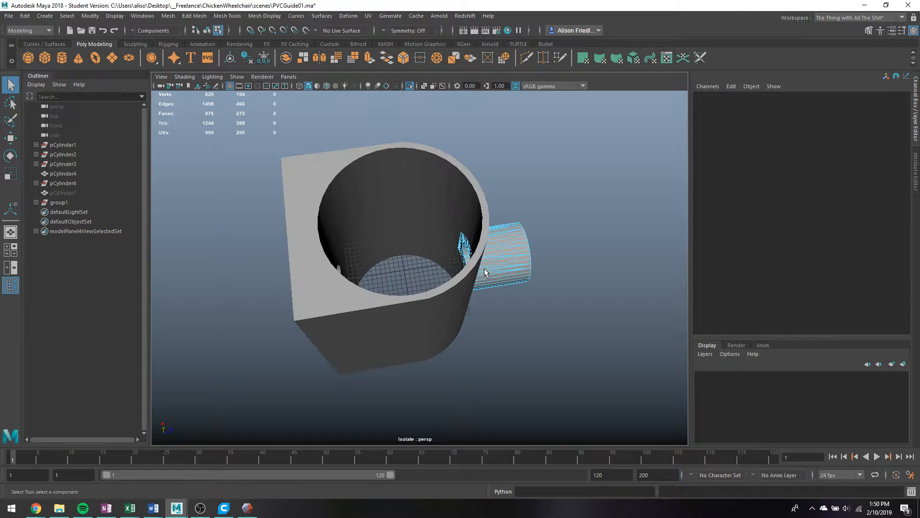
left_click_drag(485, 292, 450, 218, "alt")
key("ctrl+g")
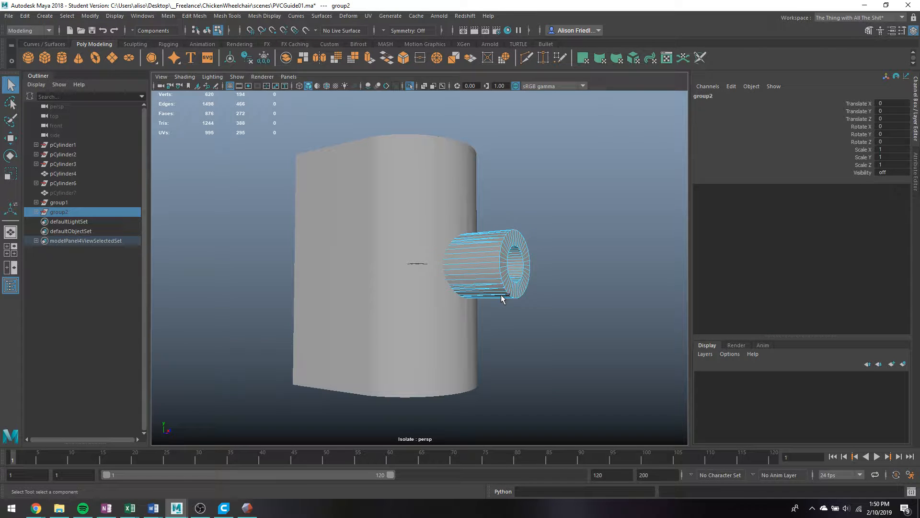
Undo the recent grouping, the duplicate's deletion and the mesh cleanup
key("ctrl+z")
key("ctrl+z")
key("ctrl+z")
key("ctrl+z")
key("ctrl+z")
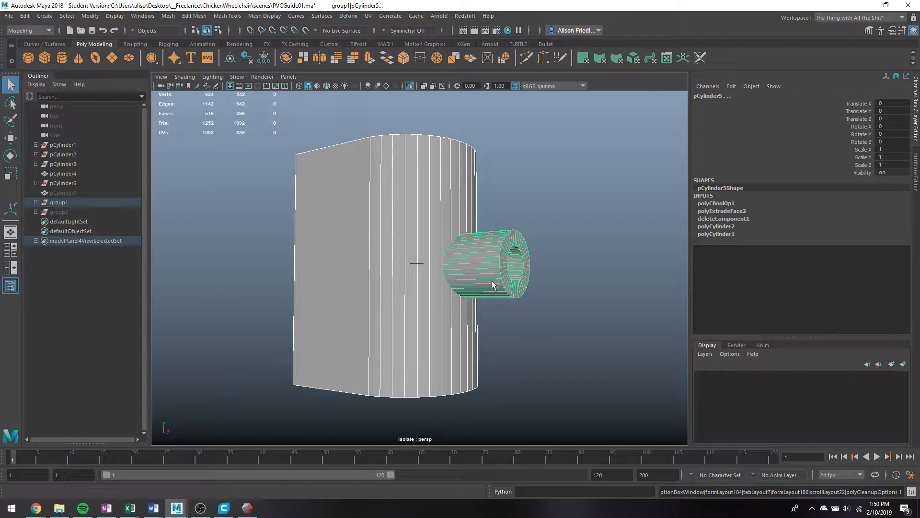
Rename the visible group of the sleeve and side tube as Thing01
double_click(59, 202)
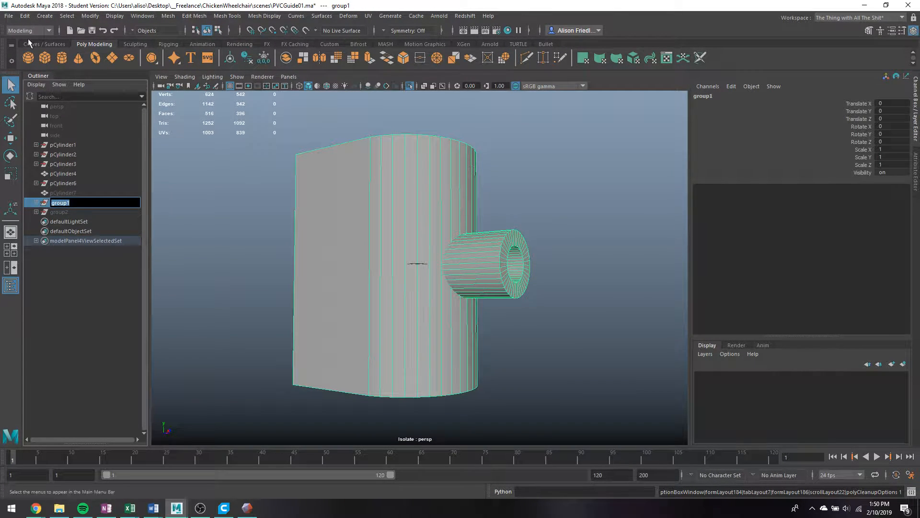
type("Thing01")
key("Return")
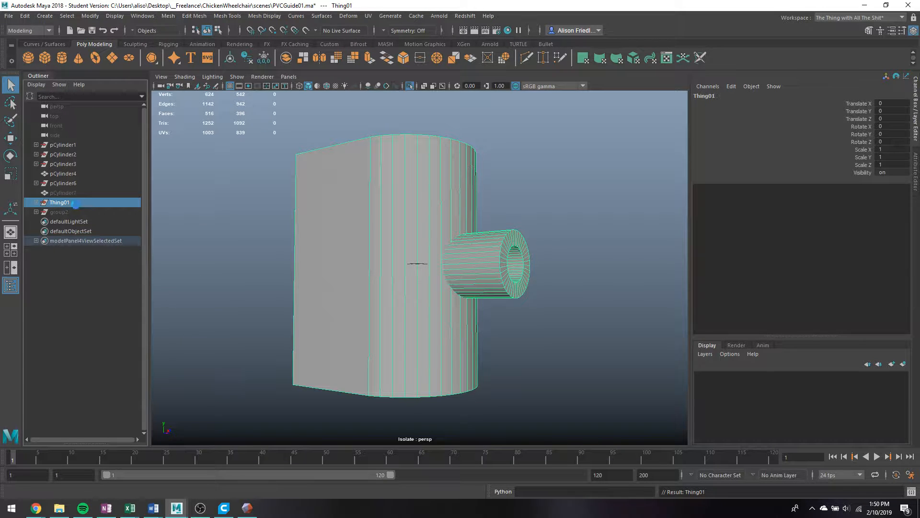
Duplicate the Thing01 group and hide the original, leaving the copy to work on
key("ctrl+d")
left_click(76, 203)
key("ctrl+h")
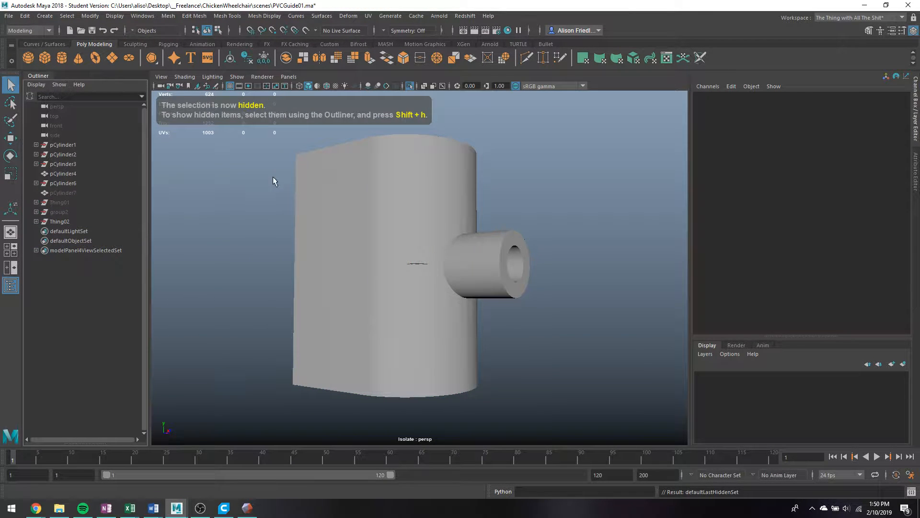
Unhide Thing01 to delete the construction history of the meshes in Thing01 and Thing02, and hide Thing01 again
left_click_drag(267, 136, 579, 326)
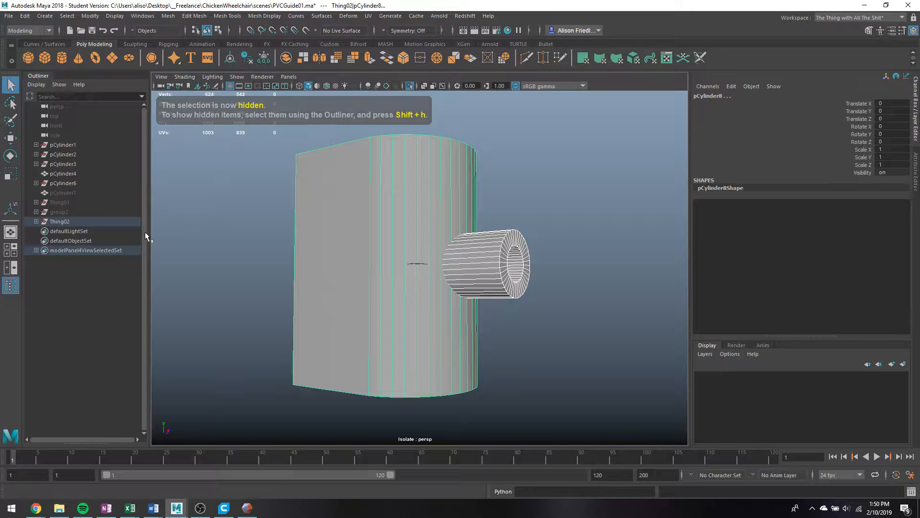
left_click(62, 204)
key("shift+h")
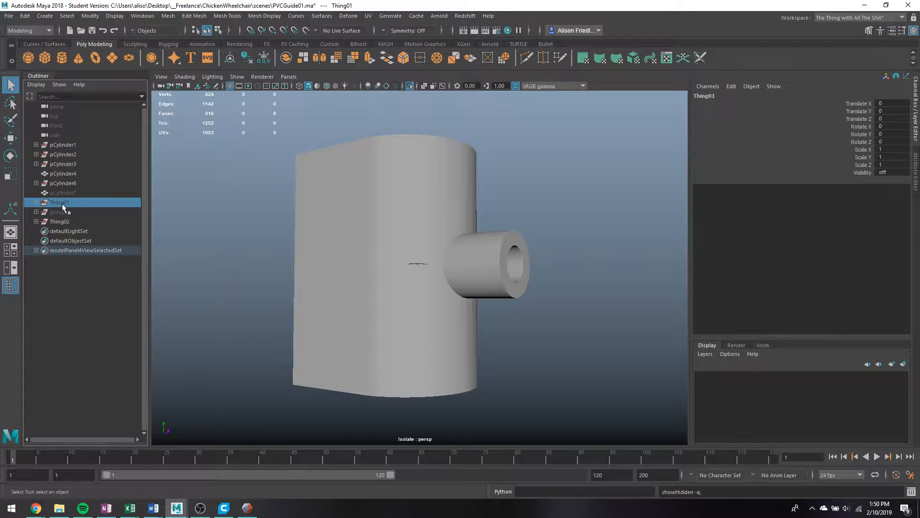
left_click_drag(274, 152, 614, 372)
key("alt+shift+d")
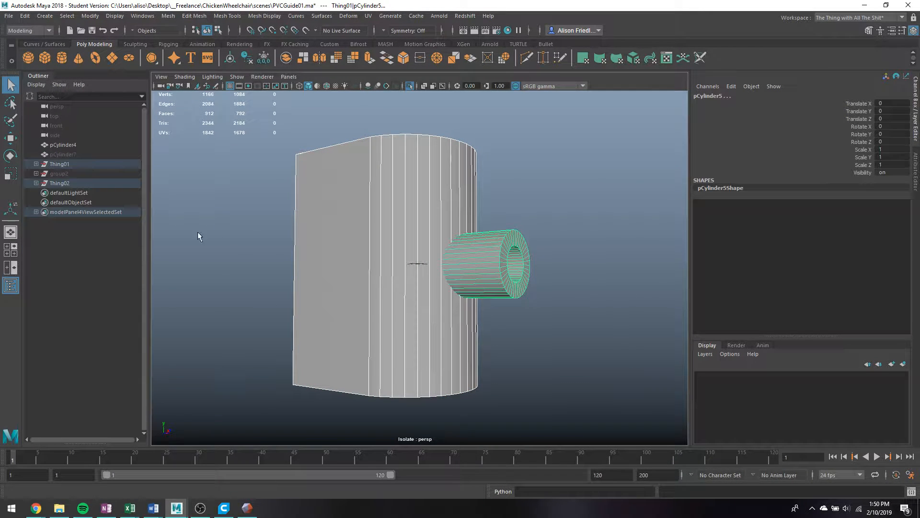
left_click(56, 164)
key("ctrl+h")
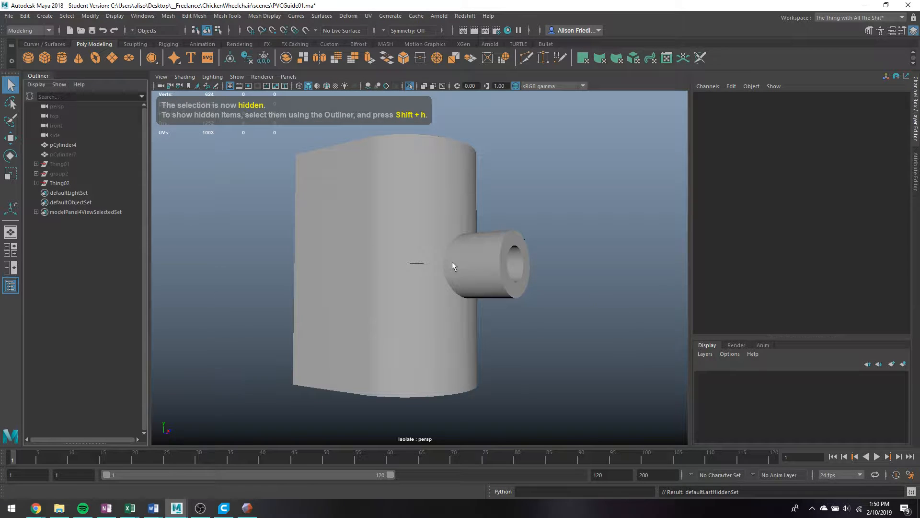
Shorten the Thing02 sleeve by moving its bottom vertices up to just below the side tube in wireframe display
left_click(481, 268)
key("w")
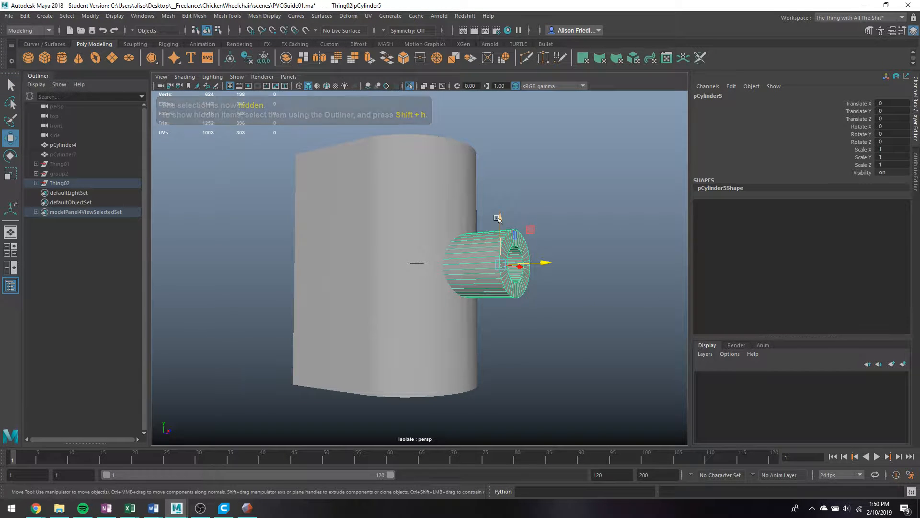
left_click(455, 319)
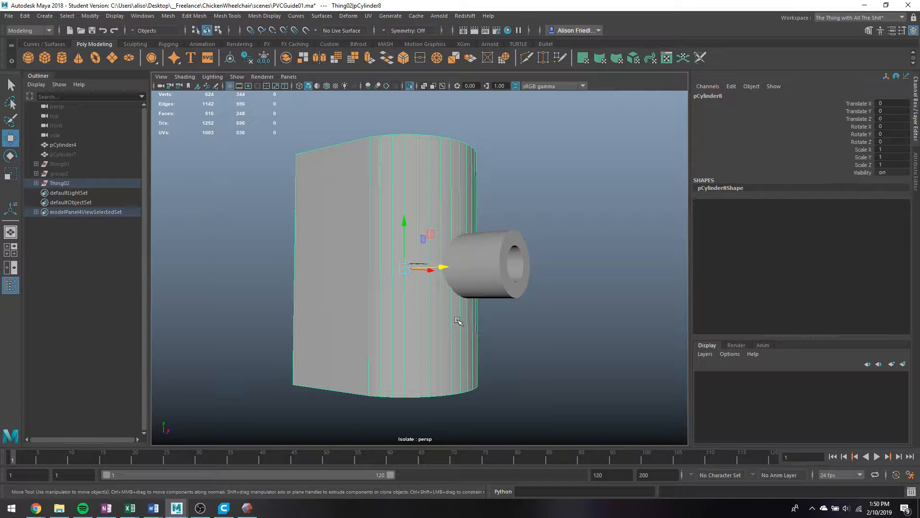
right_click_drag(458, 321, 425, 235)
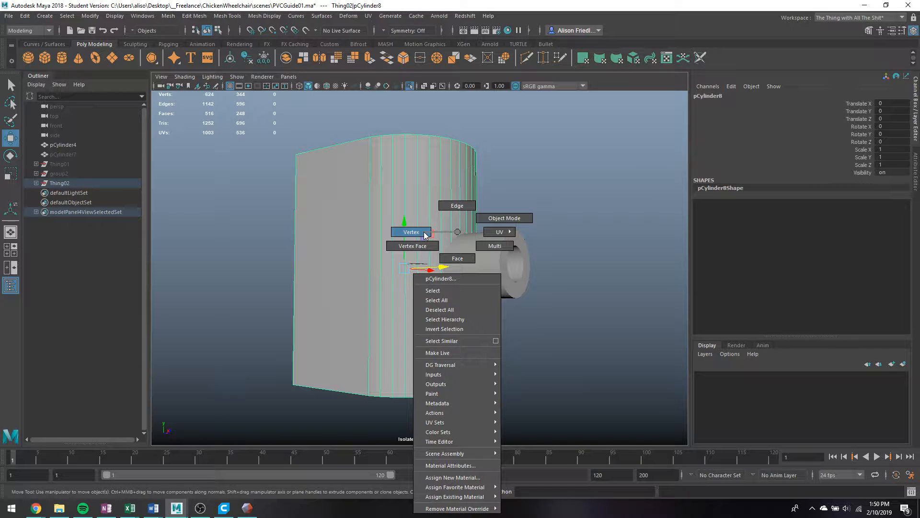
right_click_drag(424, 235, 424, 235)
key("4")
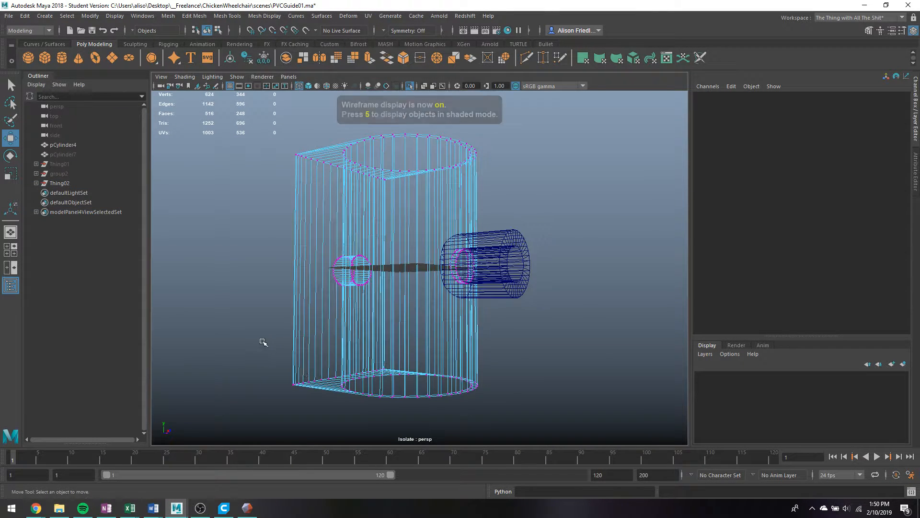
left_click_drag(263, 339, 599, 461)
left_click_drag(401, 352, 384, 270)
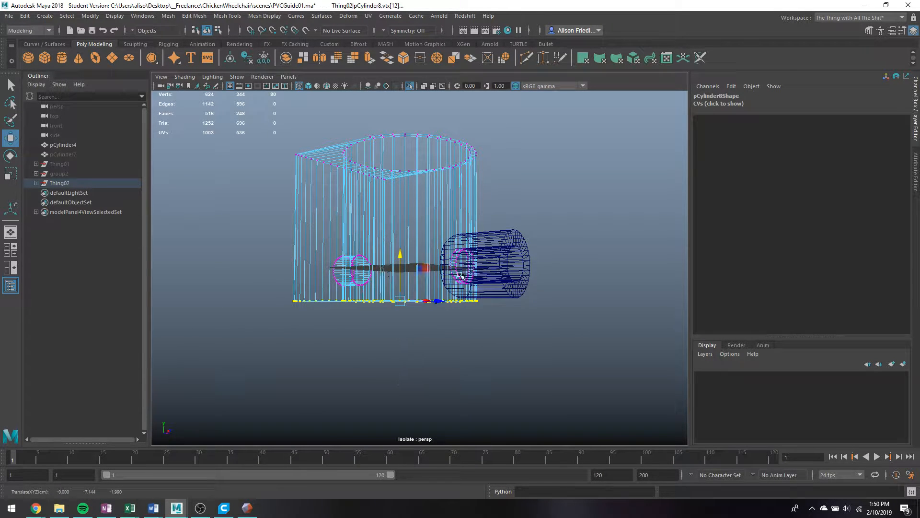
Examine the side tube's outer faces in shaded face selection from several angles, and return to object selection
key("q")
left_click(517, 302)
right_click_drag(509, 294, 505, 276)
key("5")
scroll(503, 277, "up", 3)
left_click(517, 264)
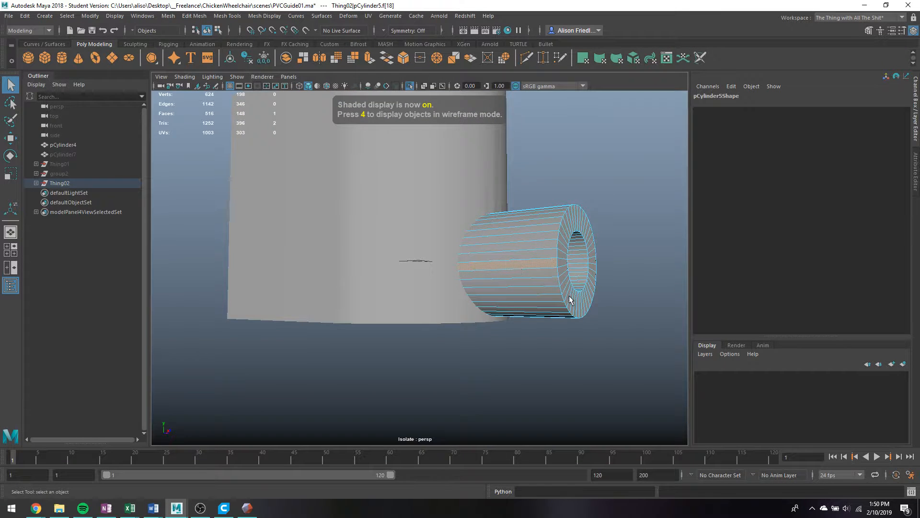
left_click_drag(569, 296, 450, 296, "alt")
double_click(345, 243)
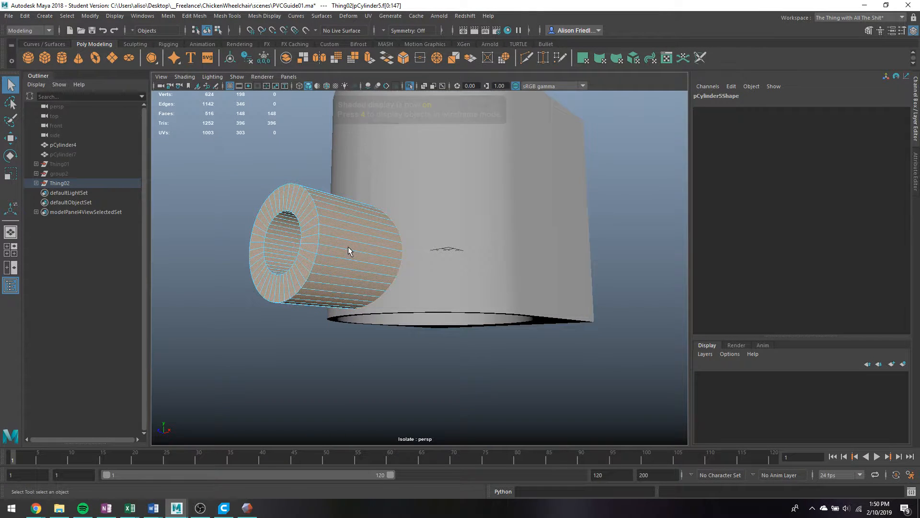
left_click(348, 250)
left_click_drag(349, 251, 435, 272, "alt")
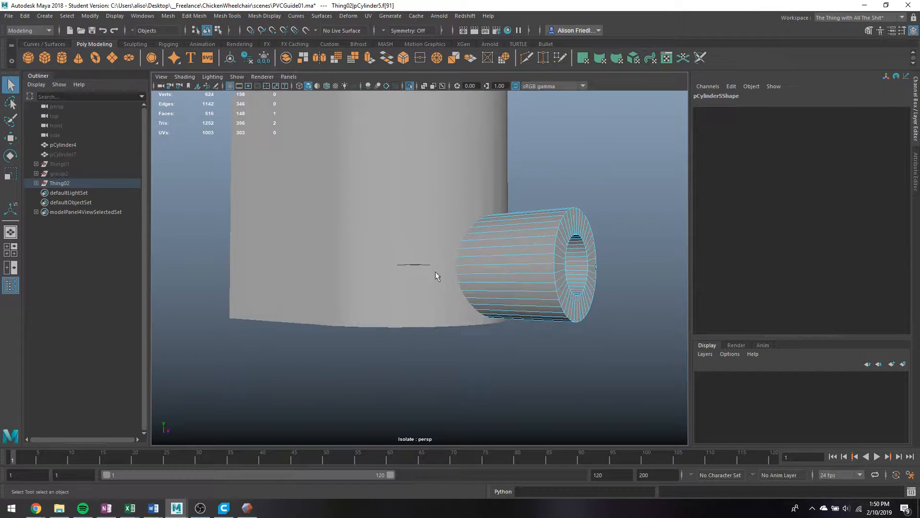
left_click(503, 272)
left_click_drag(533, 277, 486, 273, "alt")
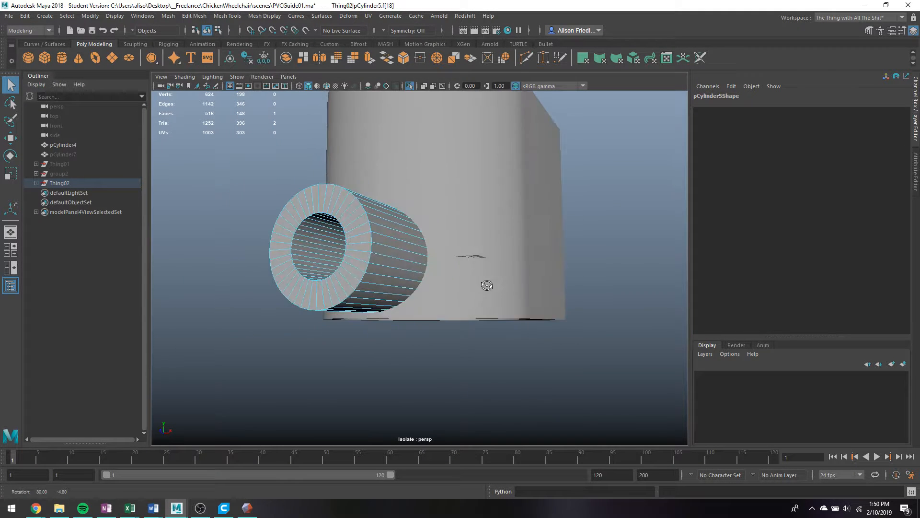
double_click(384, 256)
left_click(385, 262)
left_click_drag(384, 262, 419, 263, "alt")
left_click(433, 240)
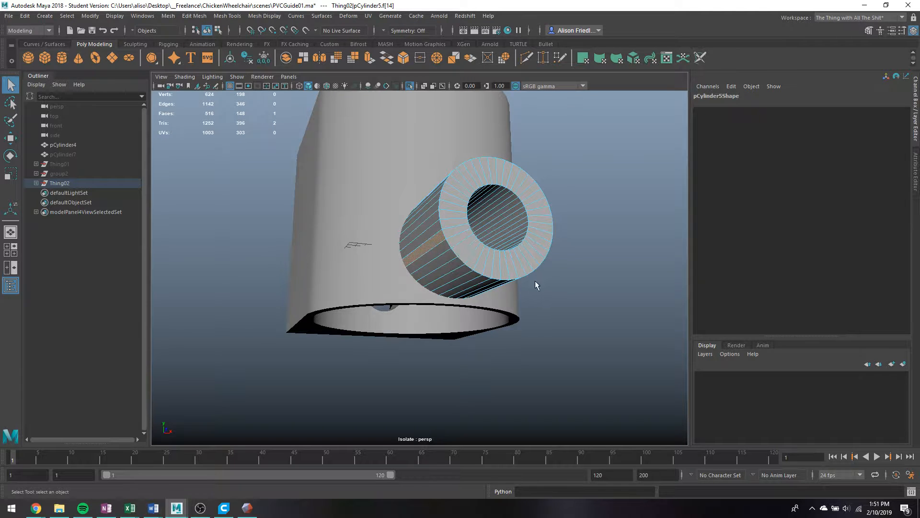
left_click_drag(534, 281, 427, 252, "alt")
double_click(427, 251)
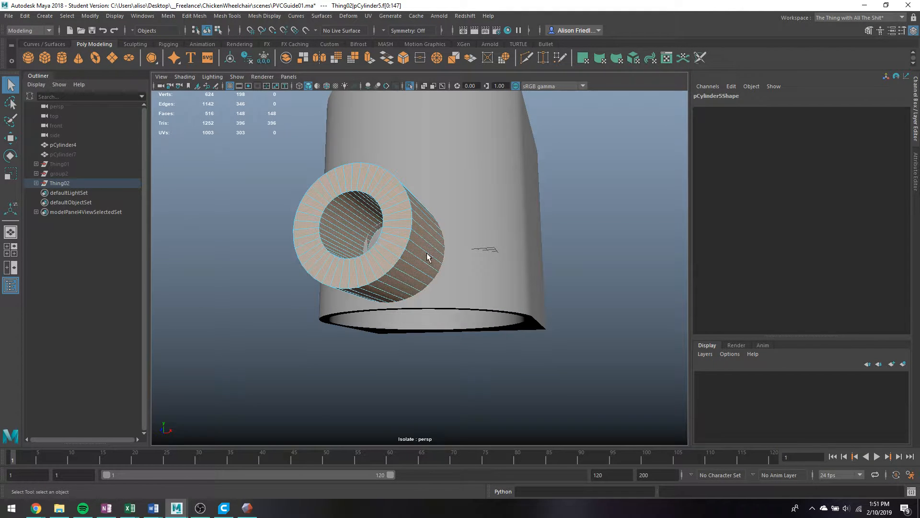
left_click(427, 255)
left_click_drag(357, 279, 393, 230, "alt")
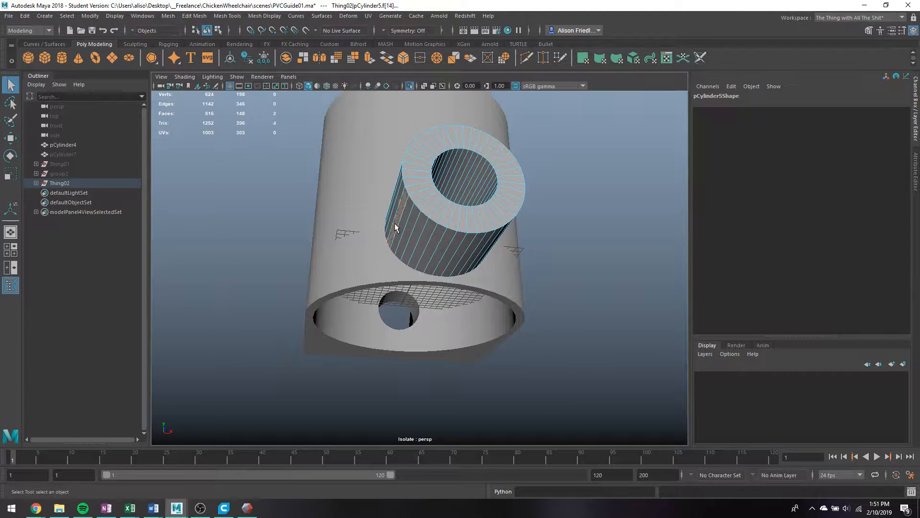
right_click_drag(409, 241, 453, 187)
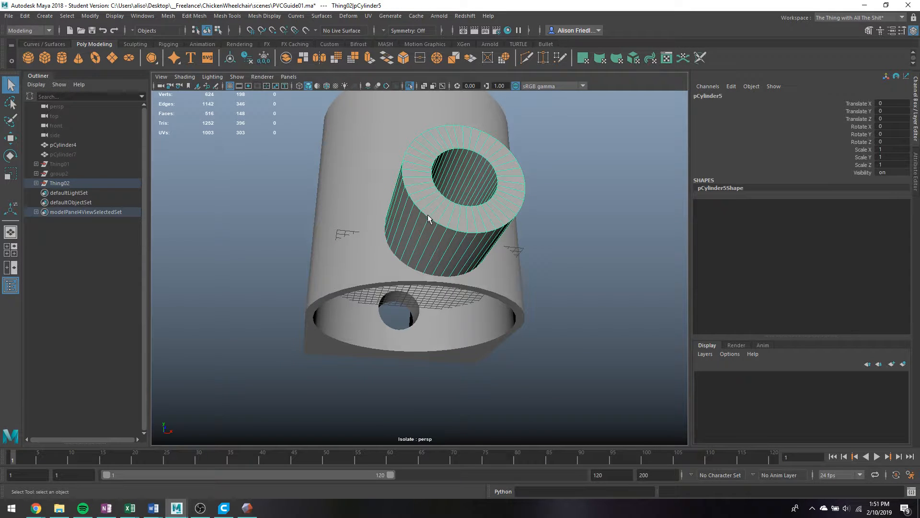
Isolate the side tube in the view and try selecting a face on its lower outer side
key("ctrl+1")
key("ctrl+1")
left_click_drag(419, 226, 555, 263, "alt")
middle_click_drag(555, 263, 390, 256, "alt")
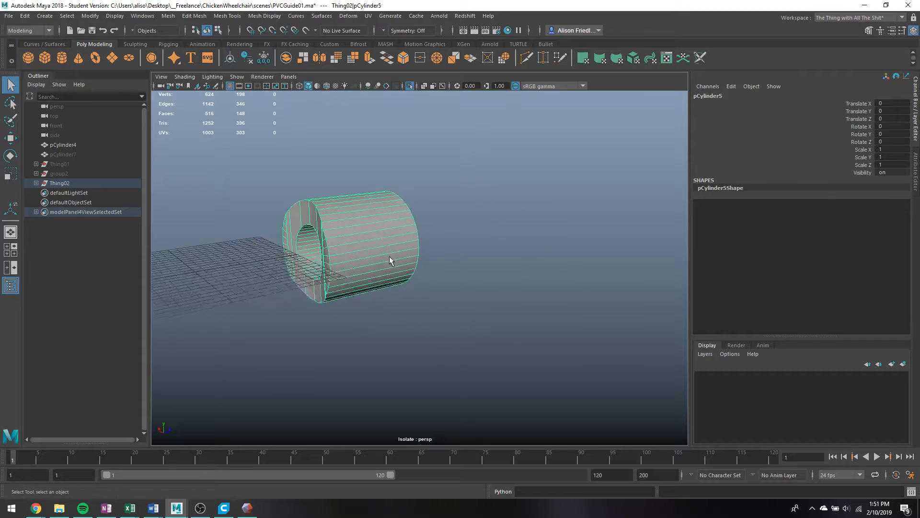
scroll(389, 256, "up", 3)
right_click_drag(377, 234, 377, 260)
left_click(355, 256)
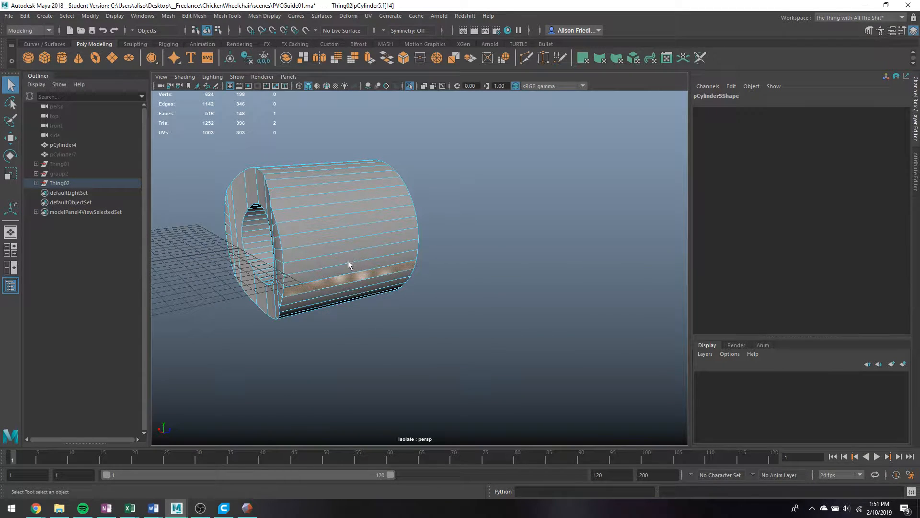
left_click_drag(349, 264, 462, 250, "alt")
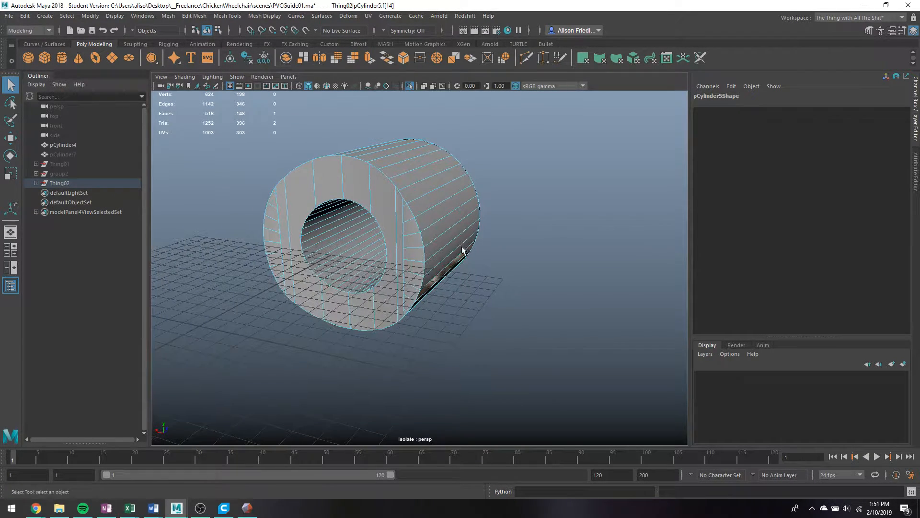
right_click_drag(452, 210, 474, 190)
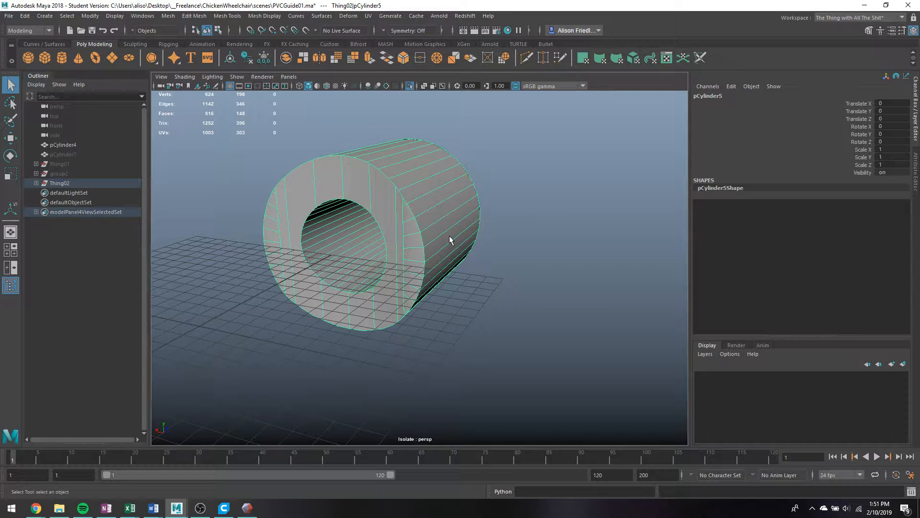
Select the adjoining outer faces from one side of the isolated tube down toward its underside
right_click_drag(451, 241, 447, 257)
left_click(448, 256)
left_click_drag(466, 275, 401, 253, "alt")
left_click(401, 255, "shift")
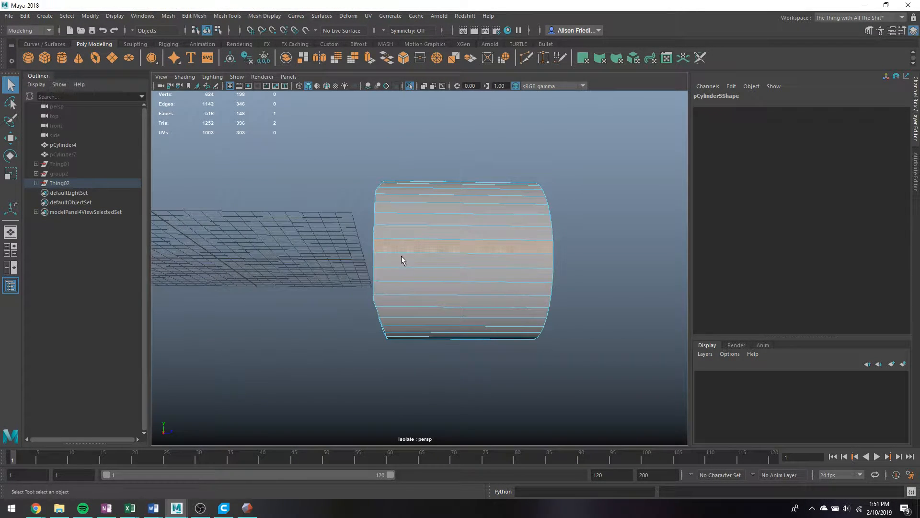
left_click(408, 274, "shift")
left_click(412, 288, "shift")
left_click(417, 300, "shift")
left_click(420, 312, "shift")
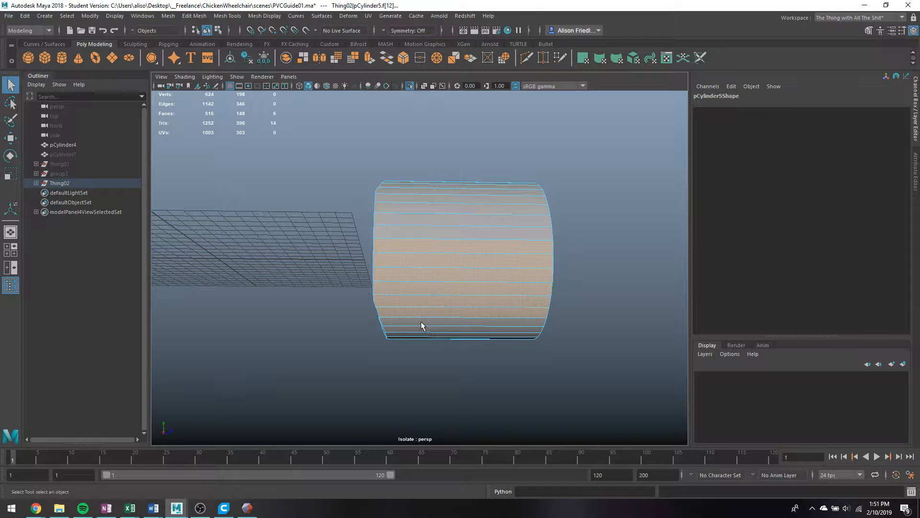
left_click(421, 325, "shift")
left_click(422, 331, "shift")
left_click(423, 335, "shift")
Extend the face selection around the tube's underside and up to mid-height on the opposite side
left_click_drag(574, 345, 506, 314, "alt")
left_click(494, 316, "shift")
left_click(506, 319, "shift")
left_click(518, 329, "shift")
left_click(523, 330, "shift")
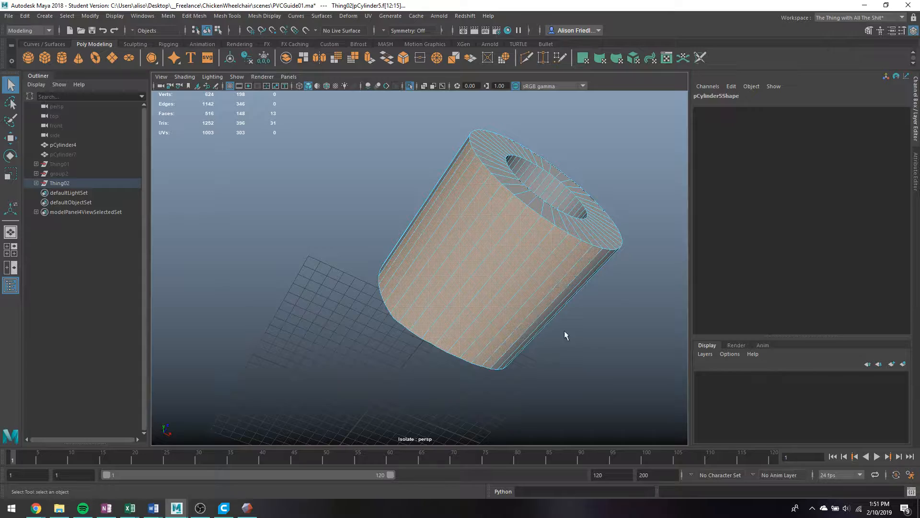
left_click_drag(565, 333, 493, 336, "alt")
left_click(498, 216, "shift")
left_click(520, 198, "shift")
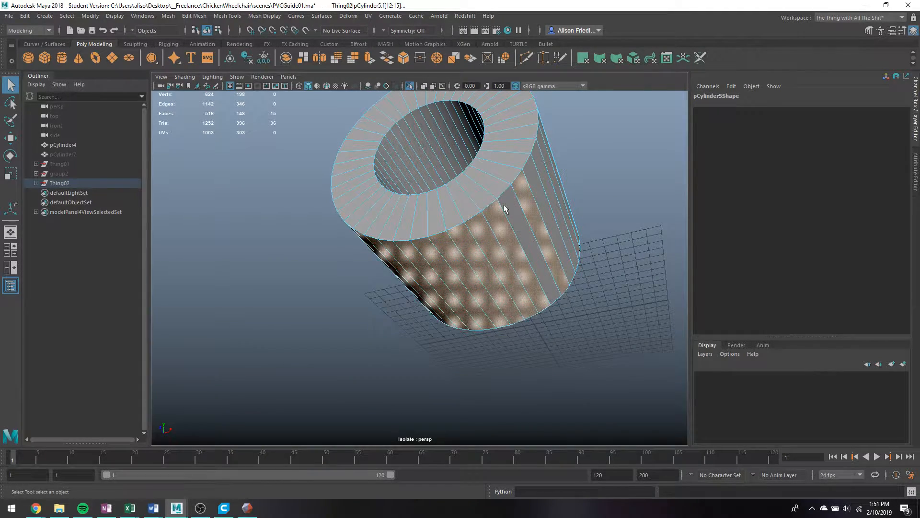
left_click(507, 207, "shift")
left_click(537, 190, "shift")
left_click(544, 173, "shift")
left_click_drag(545, 171, 493, 243, "alt")
left_click(457, 247, "shift")
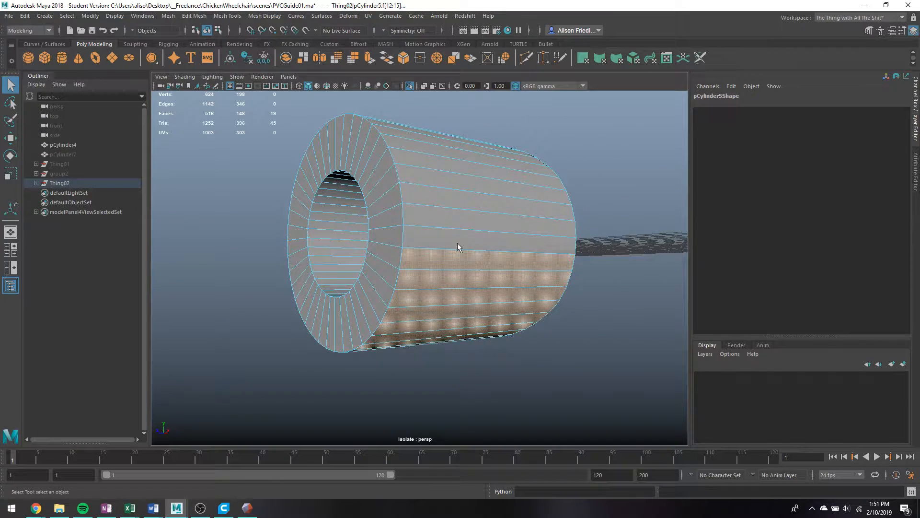
Flatten the selected faces and move them down into a flat base, exit isolation, and return to object selection
key("r")
left_click_drag(440, 340, 465, 347, "alt")
key("w")
key("ctrl+1")
key("v")
key("q")
right_click_drag(431, 232, 475, 221)
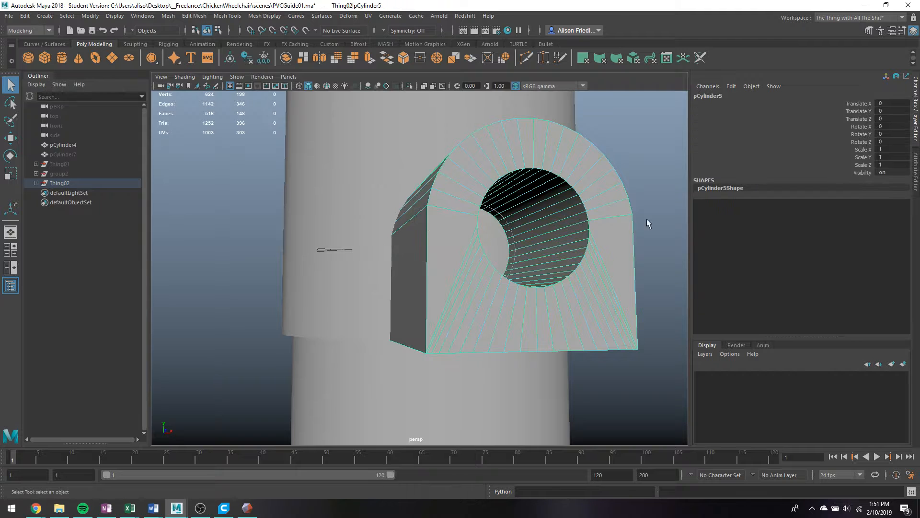
left_click(641, 224)
scroll(562, 240, "down", 5)
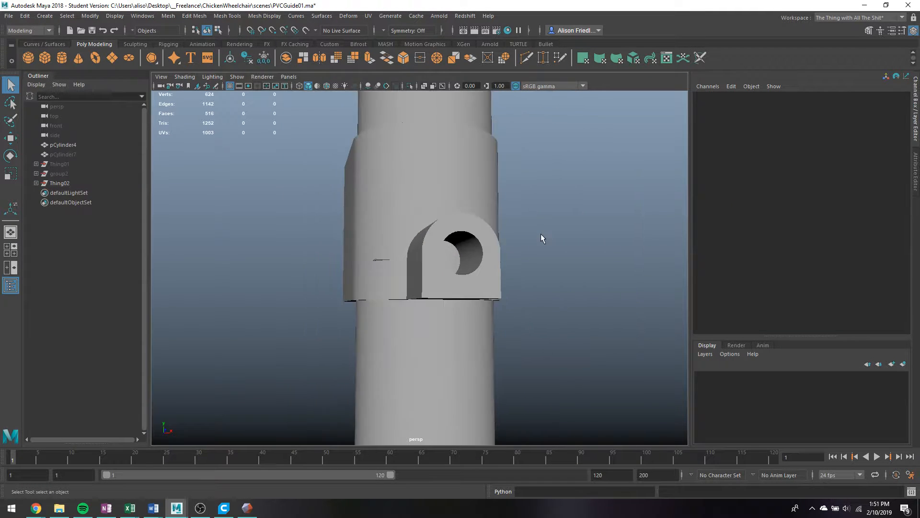
Shorten the sleeve by moving its top vertices down to just above the side tube in wireframe, and restore shaded display
left_click_drag(540, 234, 451, 240, "alt")
left_click(452, 194)
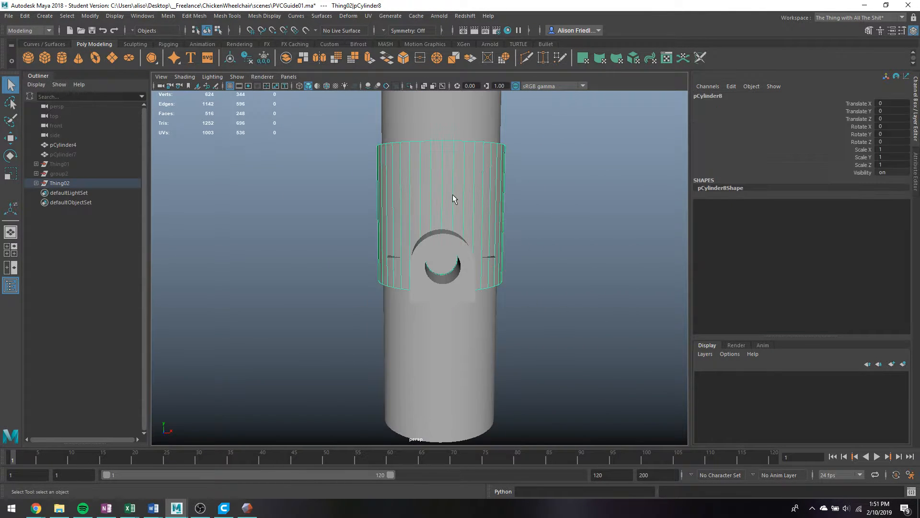
right_click_drag(452, 194, 405, 179)
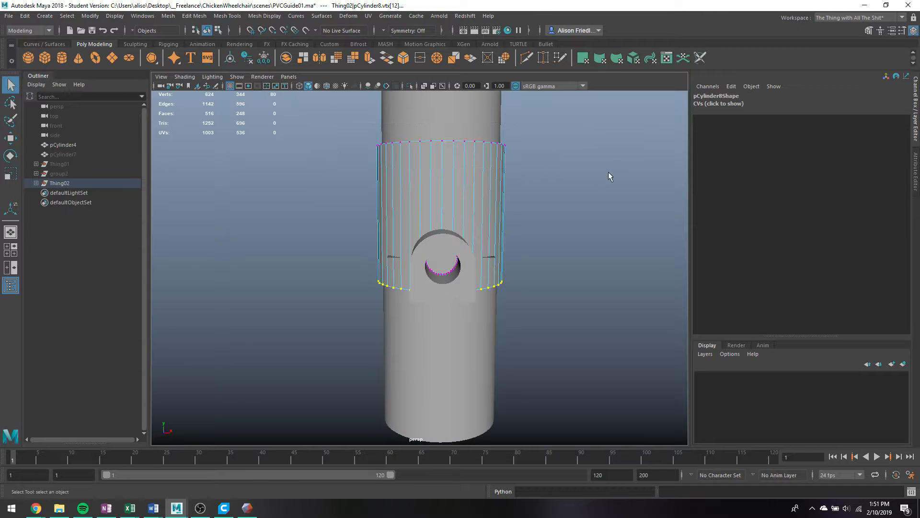
left_click_drag(609, 172, 356, 128)
key("4")
key("w")
left_click_drag(467, 154, 451, 221, "alt")
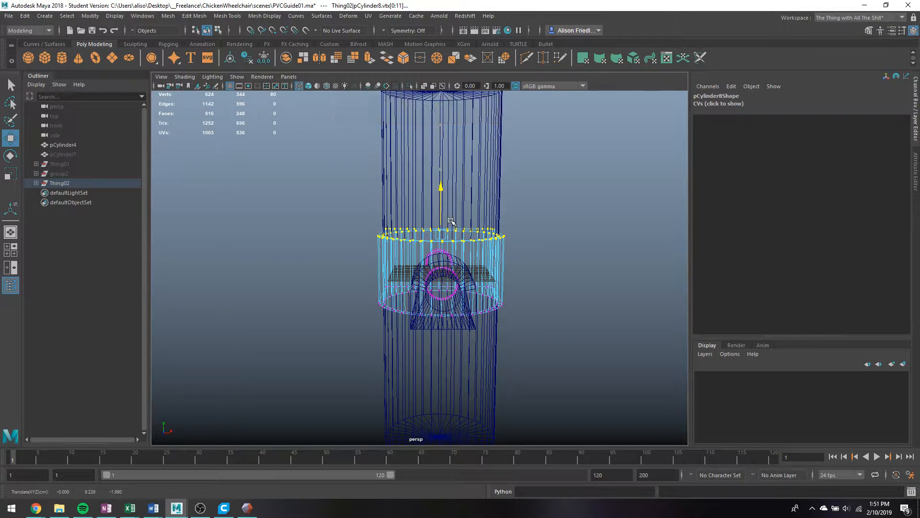
key("q")
right_click_drag(451, 221, 526, 237)
left_click(528, 238)
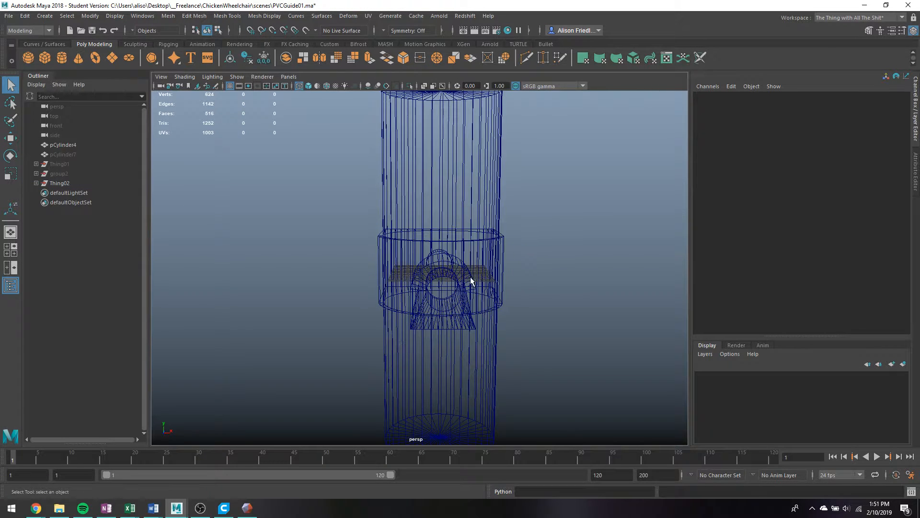
left_click_drag(471, 277, 530, 272, "alt")
key("5")
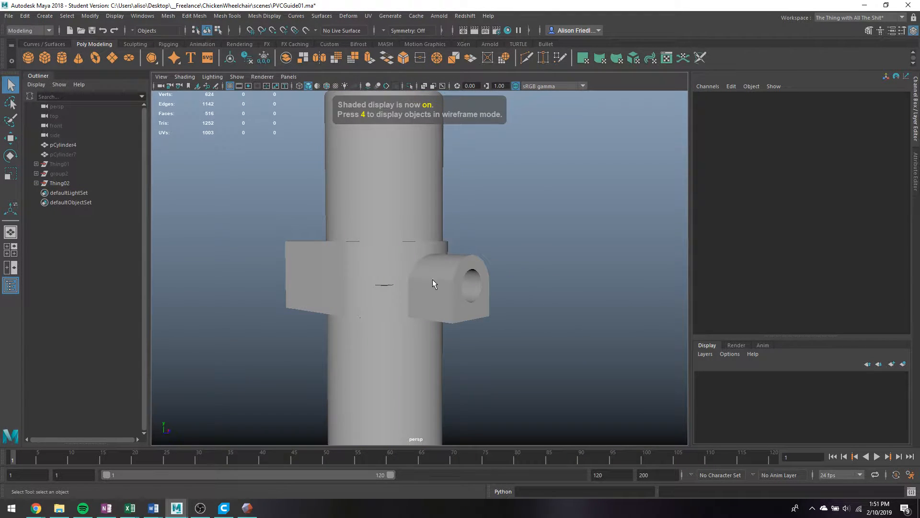
left_click(432, 278)
left_click(390, 272, "shift")
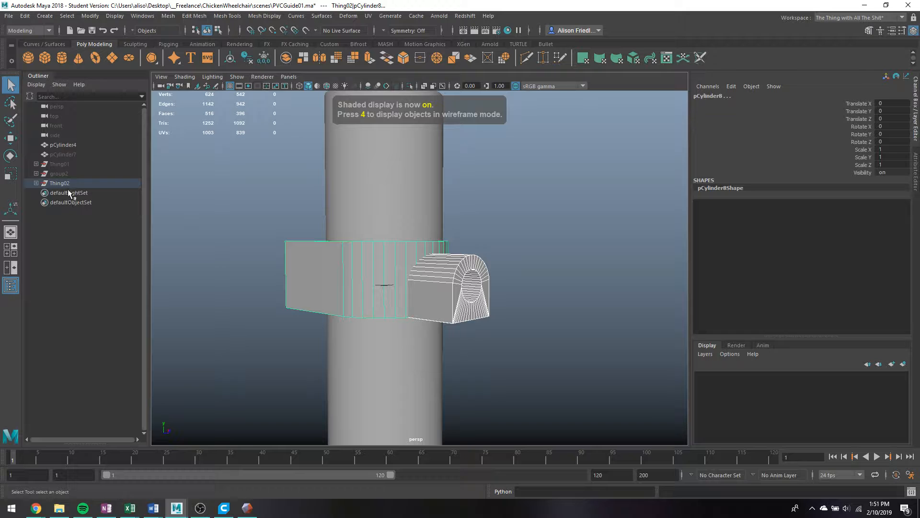
key("ctrl+d")
key("ctrl+z")
Duplicate the Thing02 group and hide the original
left_click(64, 181)
key("ctrl+d")
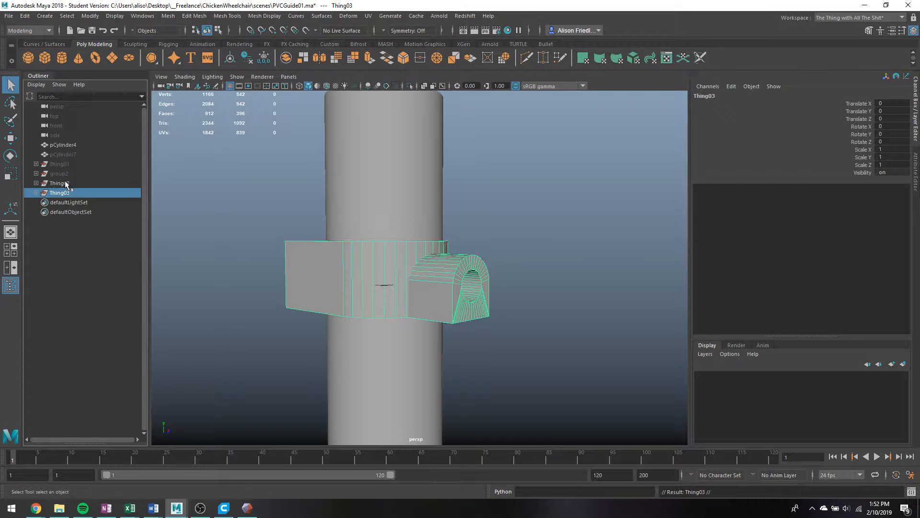
left_click(65, 182)
key("ctrl+h")
Rename the long central cylinder as Pipe and hide it
left_click(386, 210)
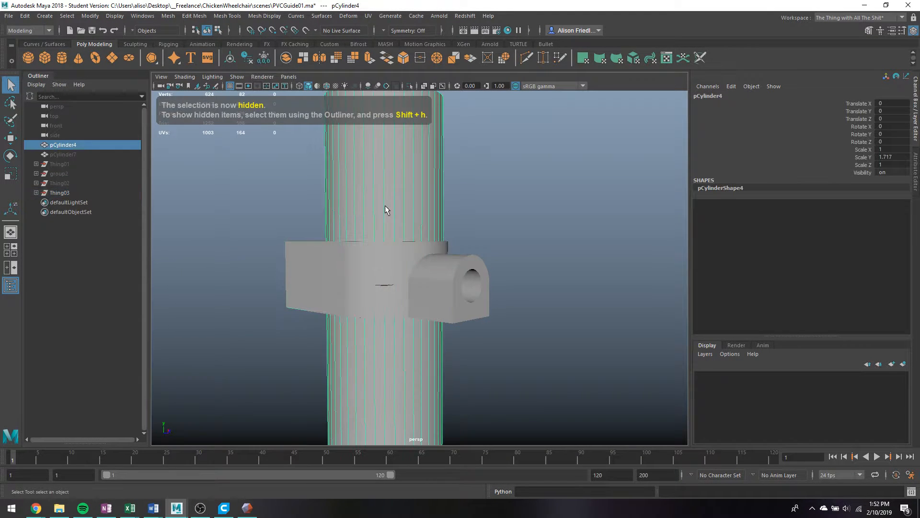
double_click(63, 145)
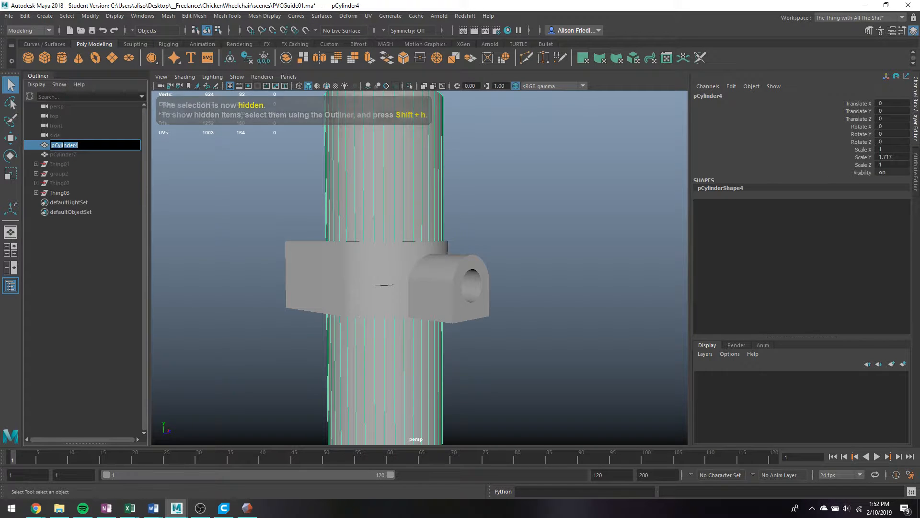
type("Pipe")
key("Return")
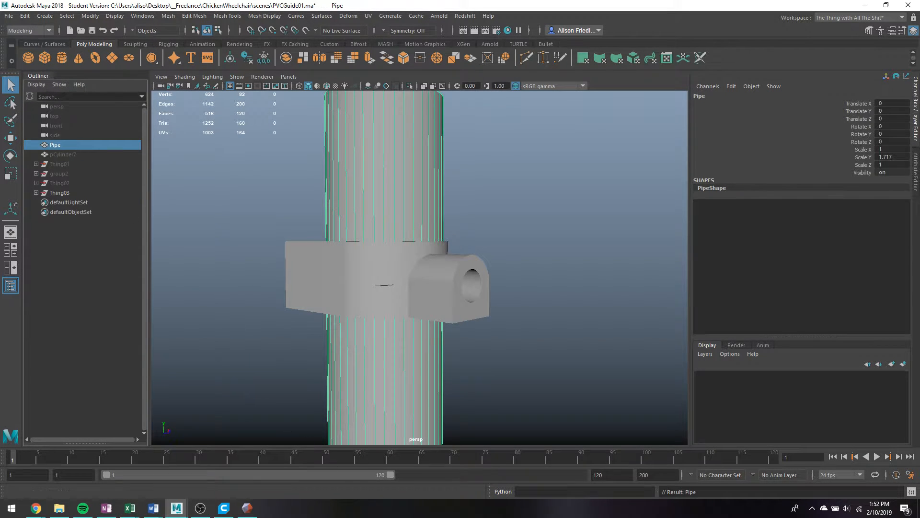
key("ctrl+h")
Select the sleeve and side tube, run Cleanup on all polygonal objects for faces with more than 4 sides, and return to object selection
left_click(443, 279)
left_click_drag(425, 274, 568, 327, "alt")
left_click_drag(479, 355, 493, 308, "alt")
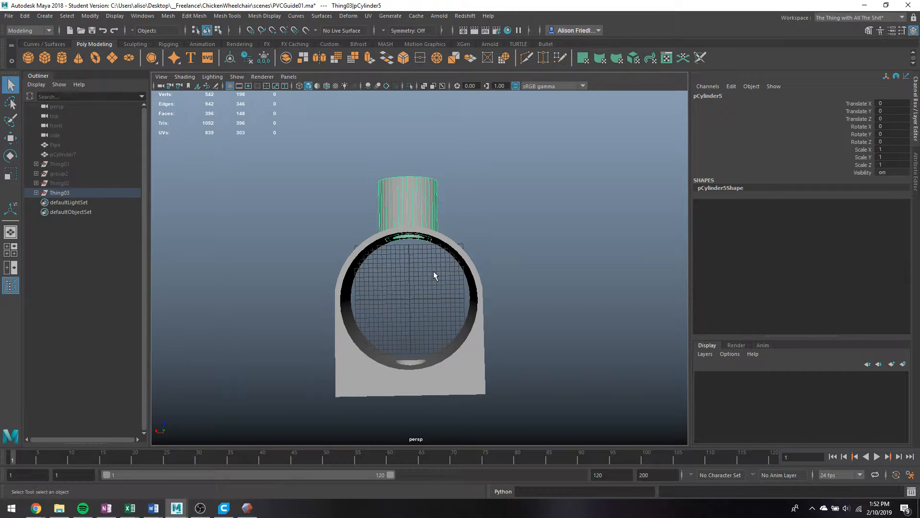
left_click_drag(433, 271, 436, 242, "alt")
left_click(436, 242)
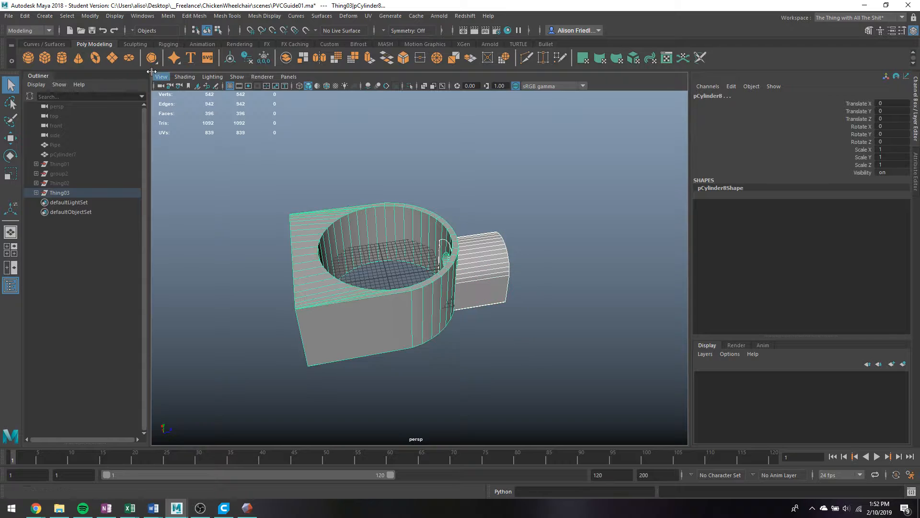
left_click(169, 16)
left_click(206, 205)
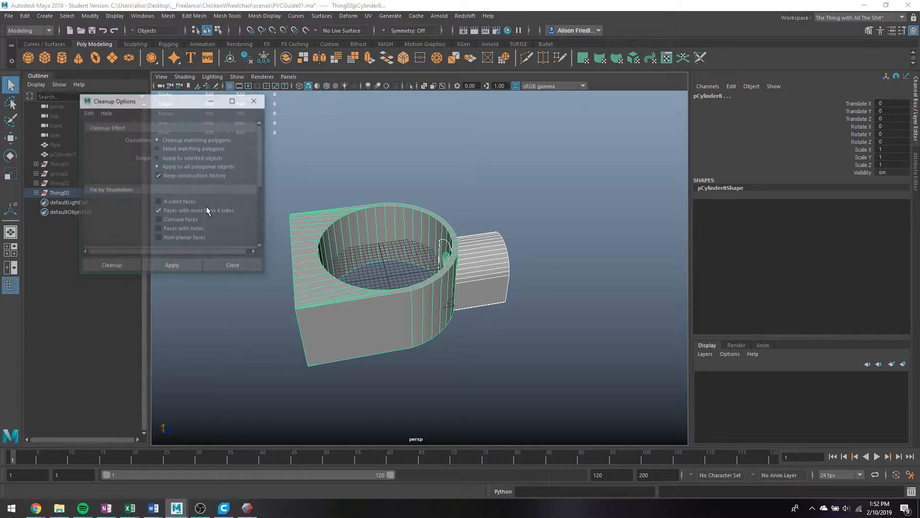
left_click(172, 266)
left_click(234, 266)
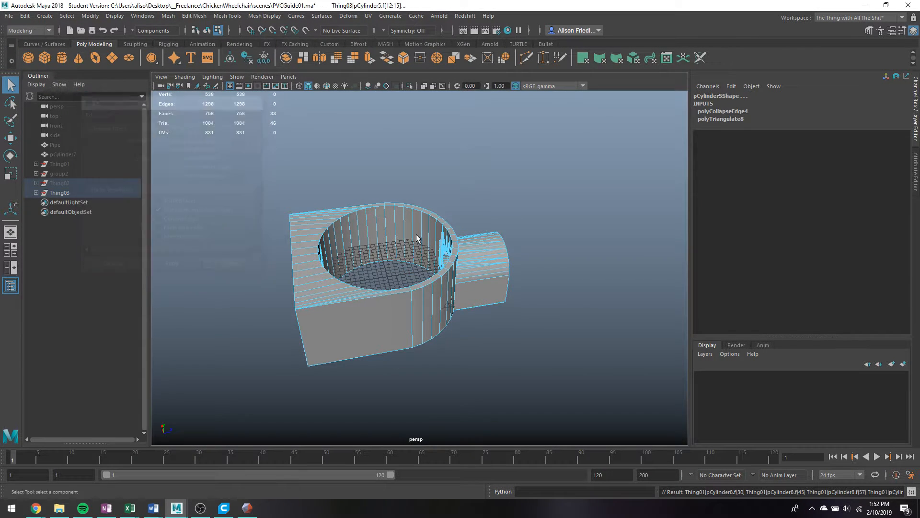
right_click(443, 223)
left_click(461, 210)
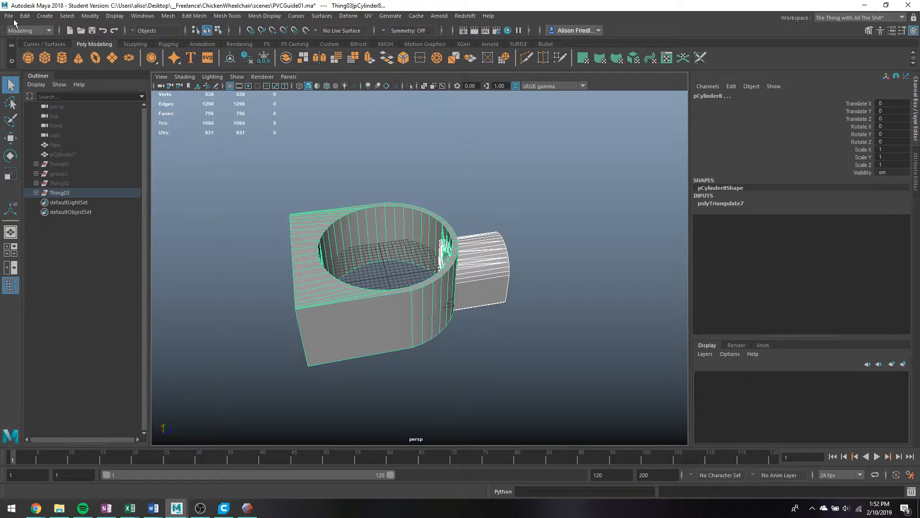
Export the selected sleeve and side tube as the OBJ file PVCGuide_01 in the scenes folder
left_click(8, 16)
left_click(41, 151)
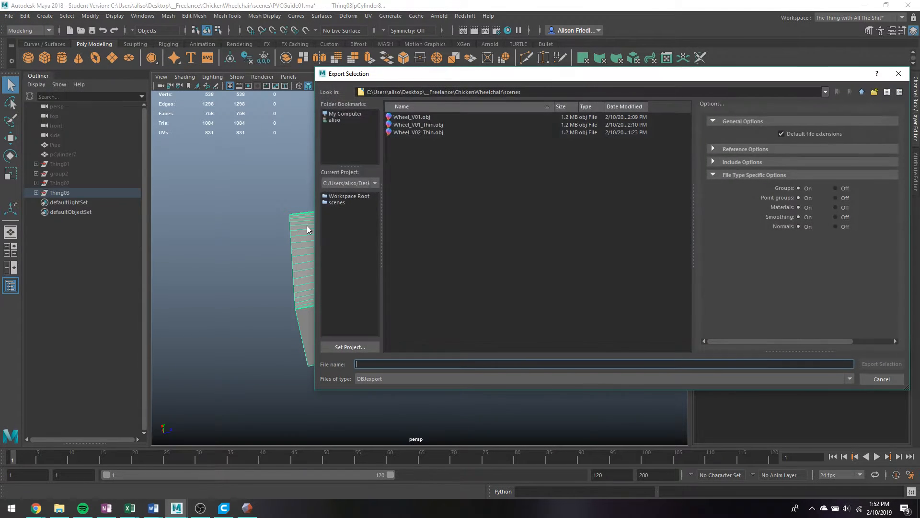
type("PVC")
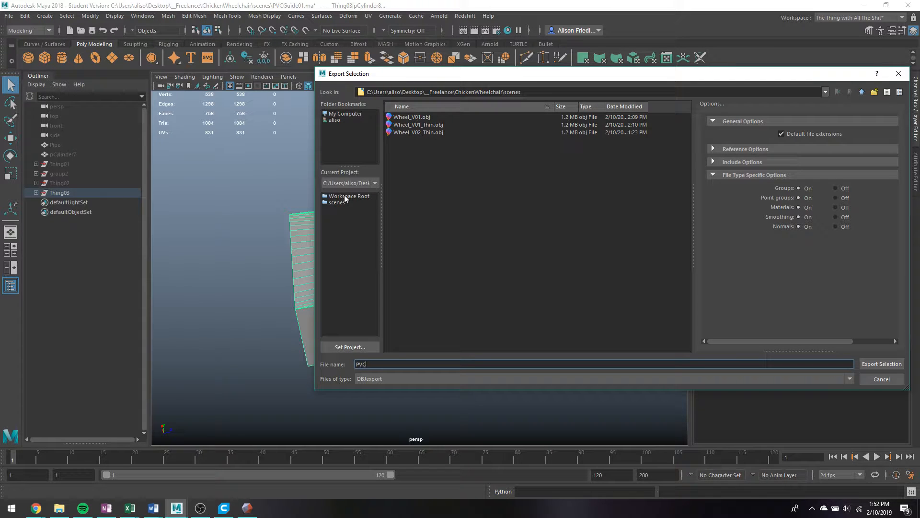
type("Guide_03")
key("Return")
scroll(476, 361, "down", 2)
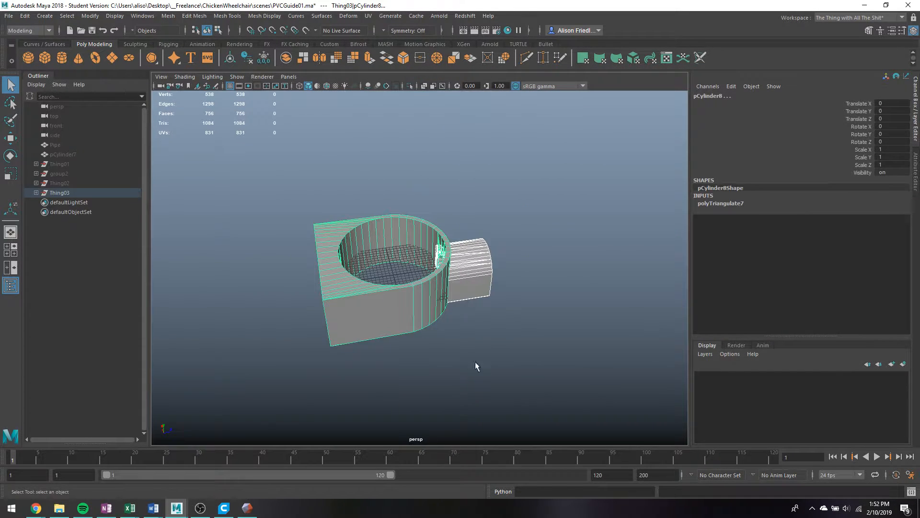
Switch to Ultimaker Cura, delete the wheel model from the build plate, and change the printer to Ender 3
left_click(233, 511)
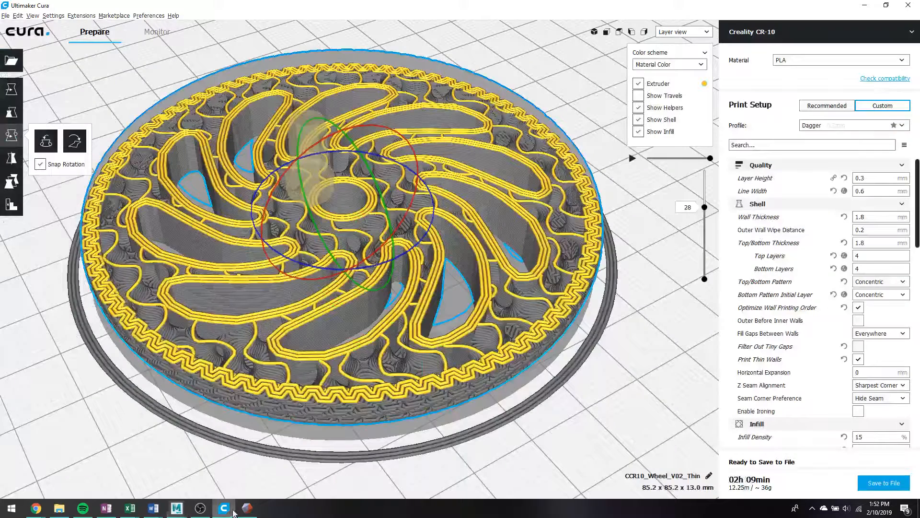
left_click(397, 299)
left_click(439, 249)
key("Delete")
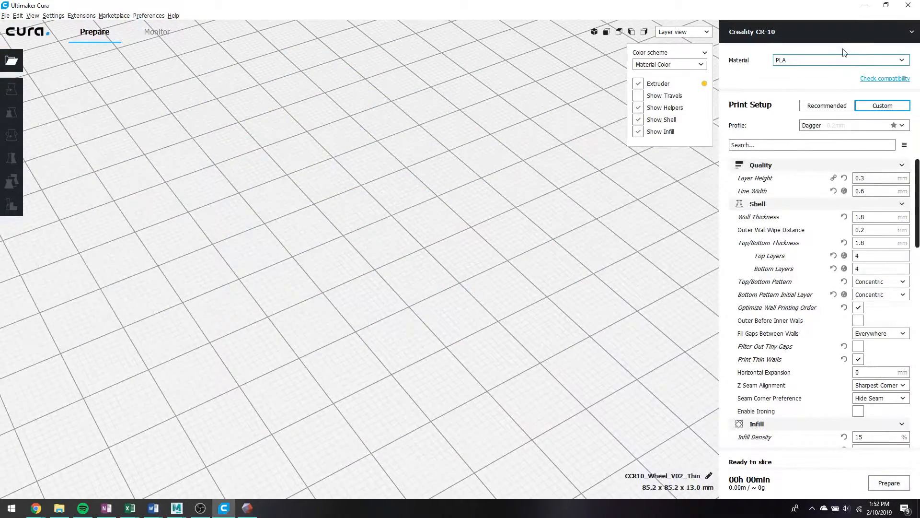
left_click(838, 27)
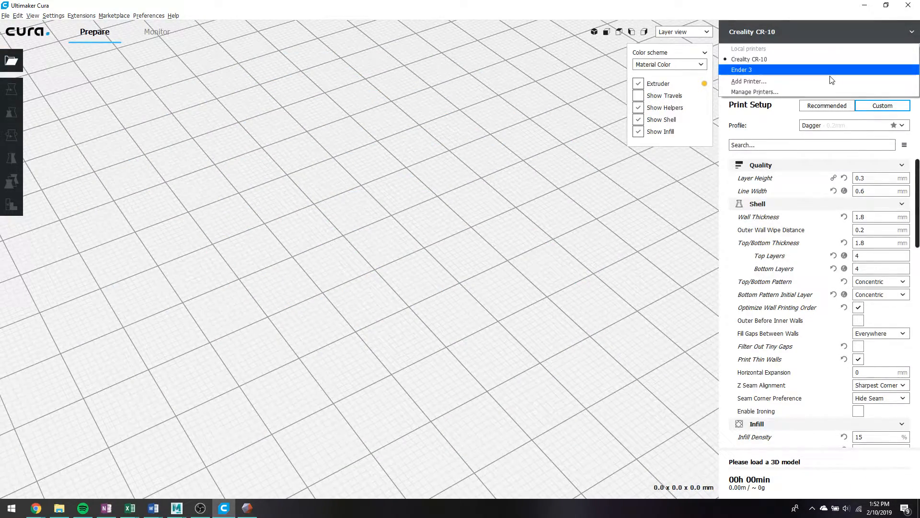
left_click(741, 73)
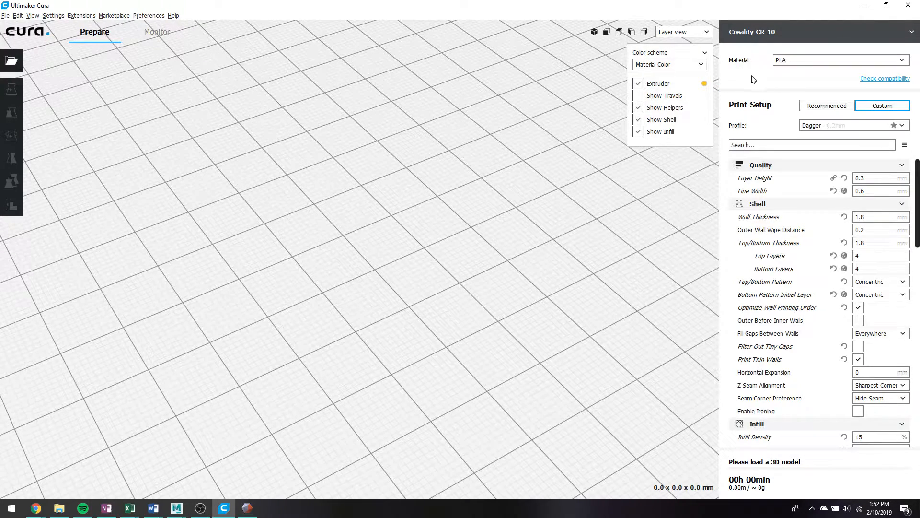
Load the OBJ file PVCGuide_01 from the scenes folder onto the Cura build plate
left_click(58, 507)
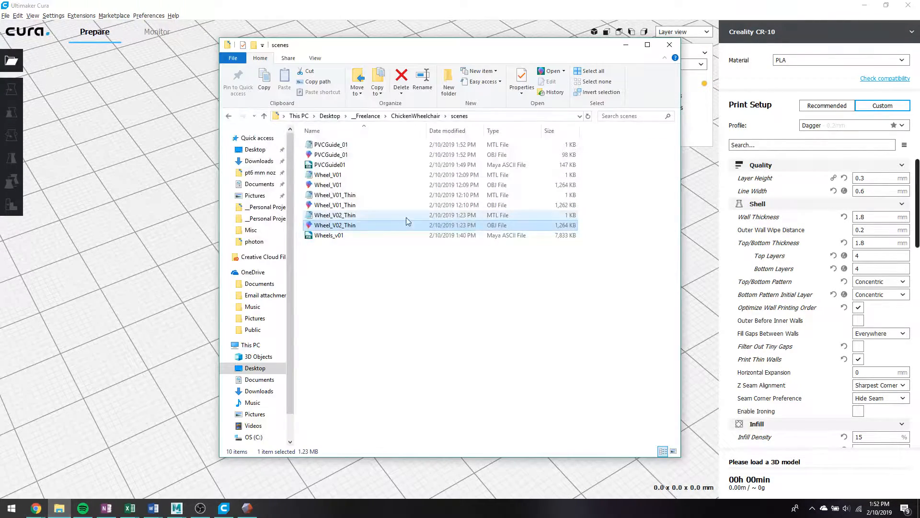
left_click(349, 156)
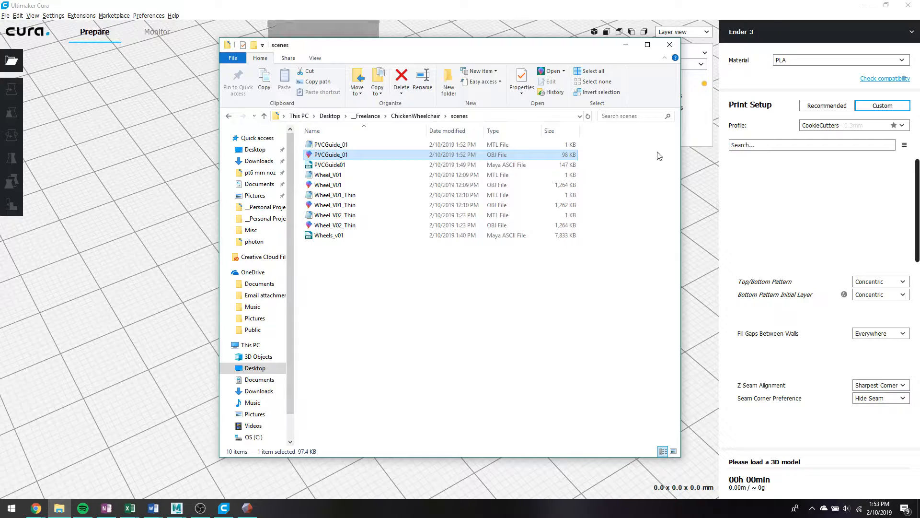
left_click(625, 45)
Rotate the PVC guide about the red axis so it lies flat on the build plate, and deselect it
left_click(407, 222)
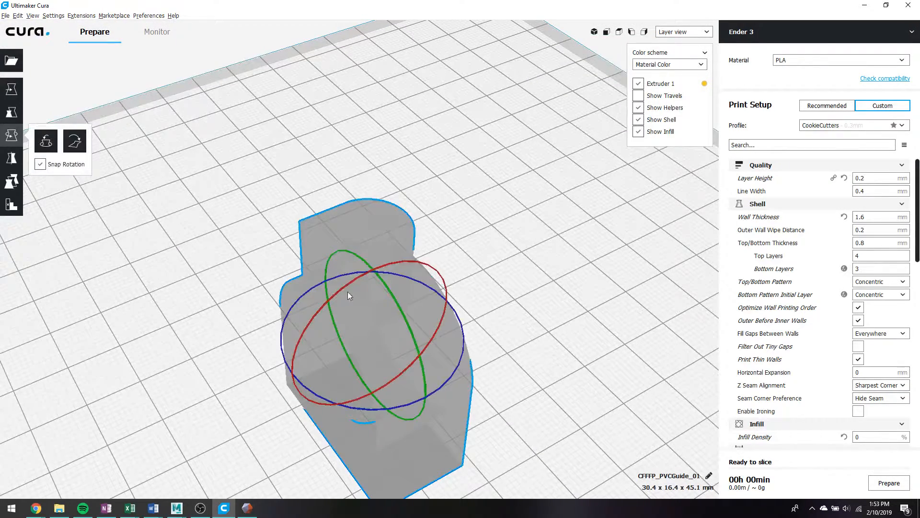
left_click_drag(425, 269, 313, 353)
right_click_drag(584, 404, 544, 320)
left_click(589, 340)
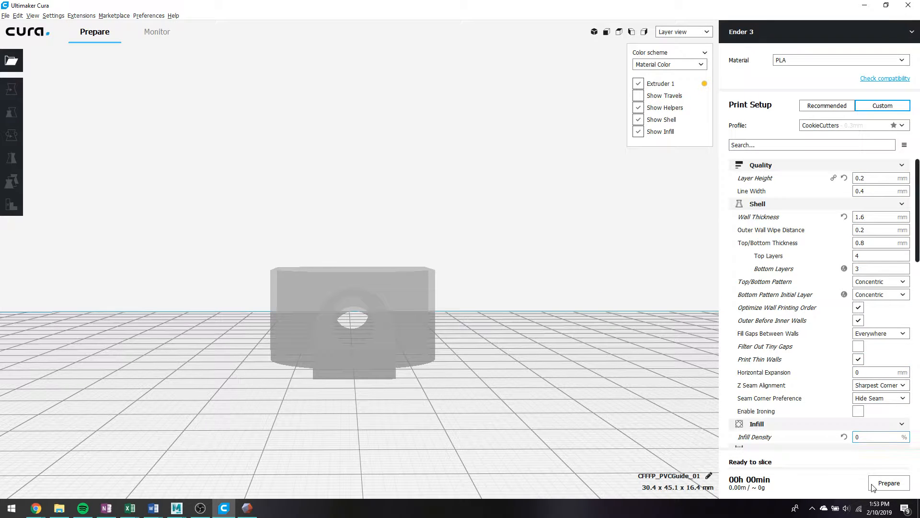
Set the build plate adhesion type to Skirt in the print settings
scroll(881, 365, "down", 5)
scroll(881, 365, "up", 2)
scroll(884, 364, "down", 1)
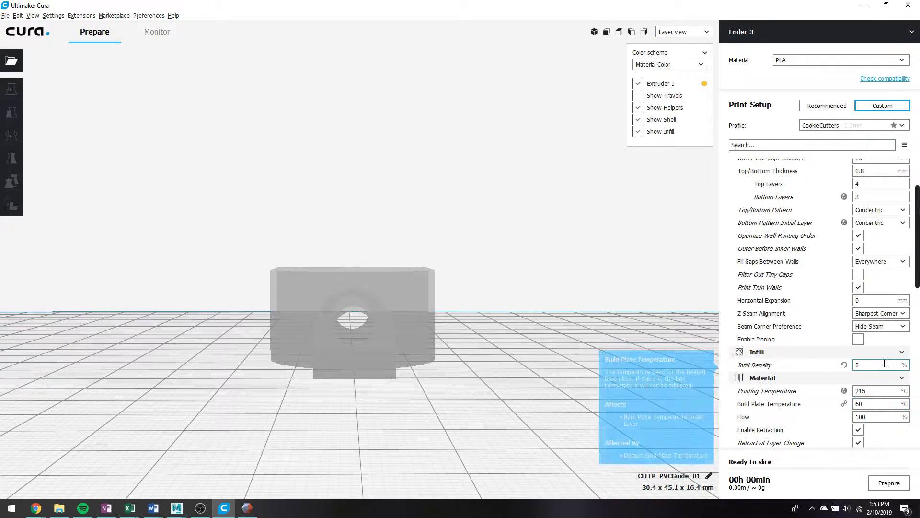
scroll(884, 363, "down", 5)
scroll(887, 364, "up", 5)
scroll(888, 365, "down", 5)
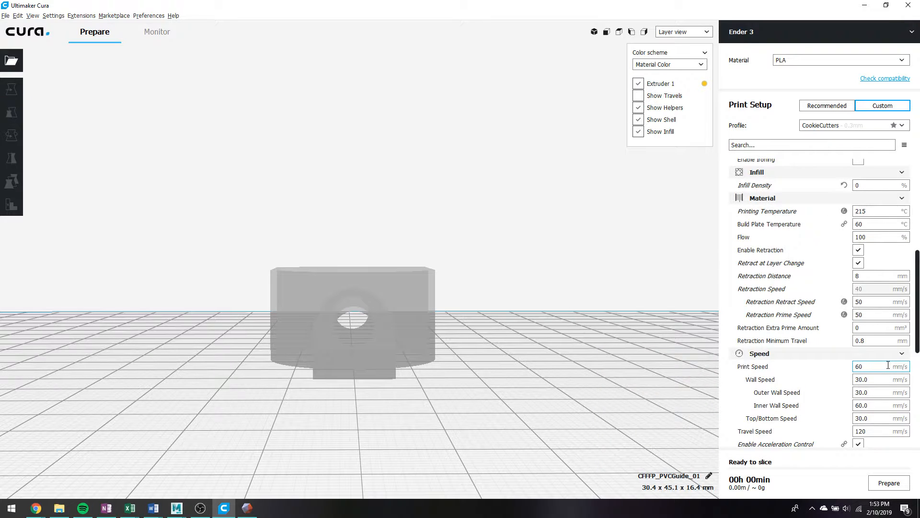
scroll(888, 365, "down", 5)
scroll(888, 364, "down", 4)
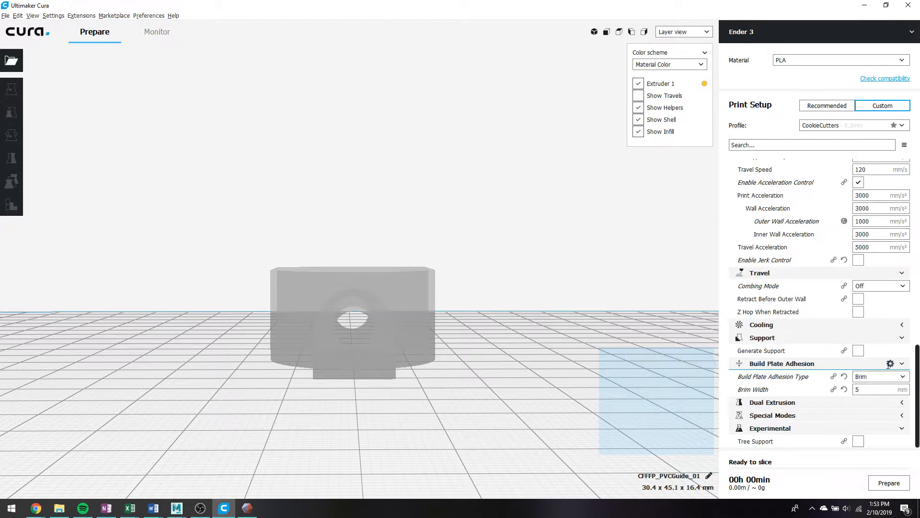
left_click(879, 378)
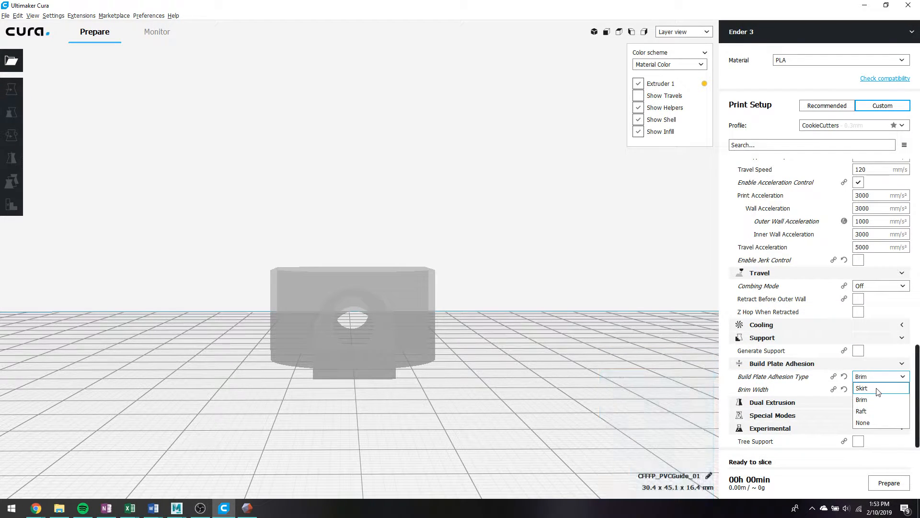
left_click(878, 392)
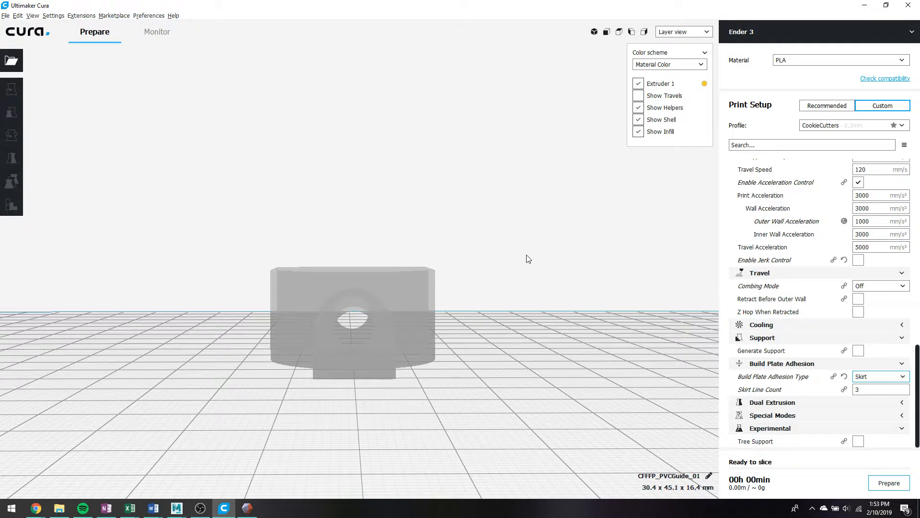
Slice the guide and inspect its layer preview from several angles, lowering the displayed layers to 35
left_click(889, 483)
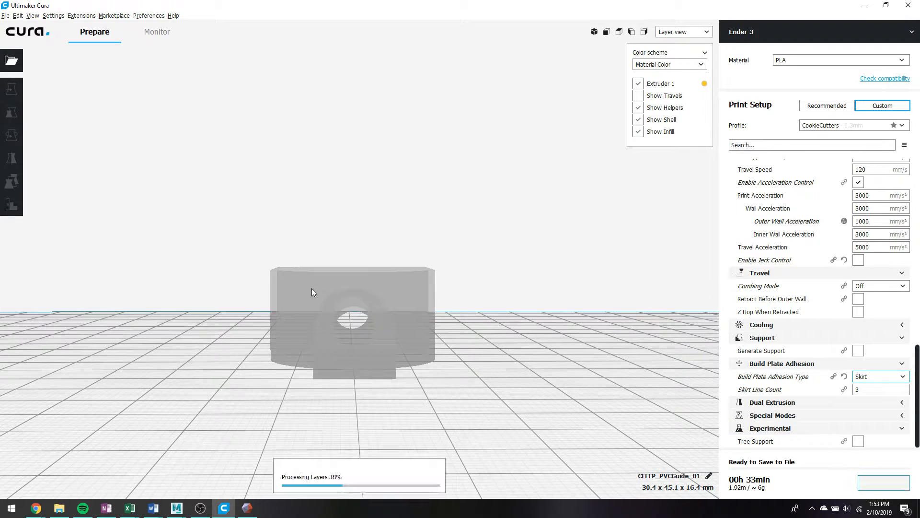
right_click_drag(389, 277, 451, 299)
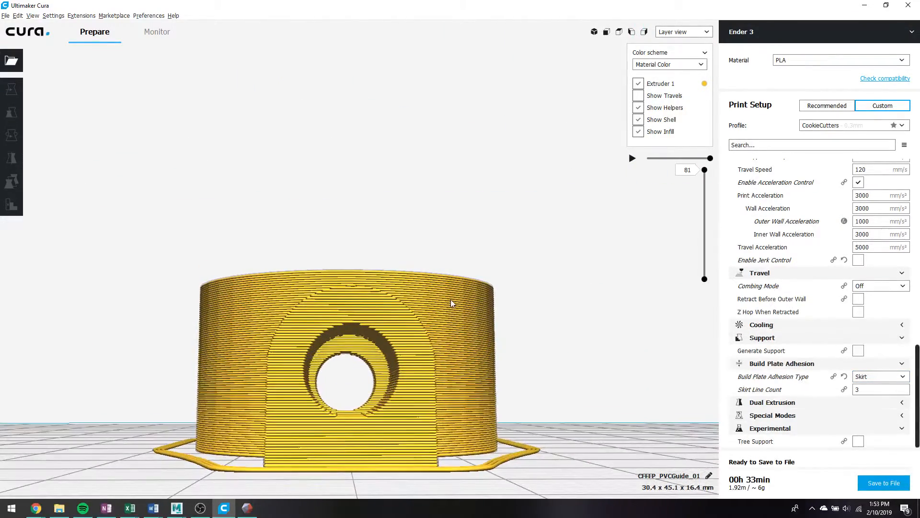
scroll(577, 289, "up", 1)
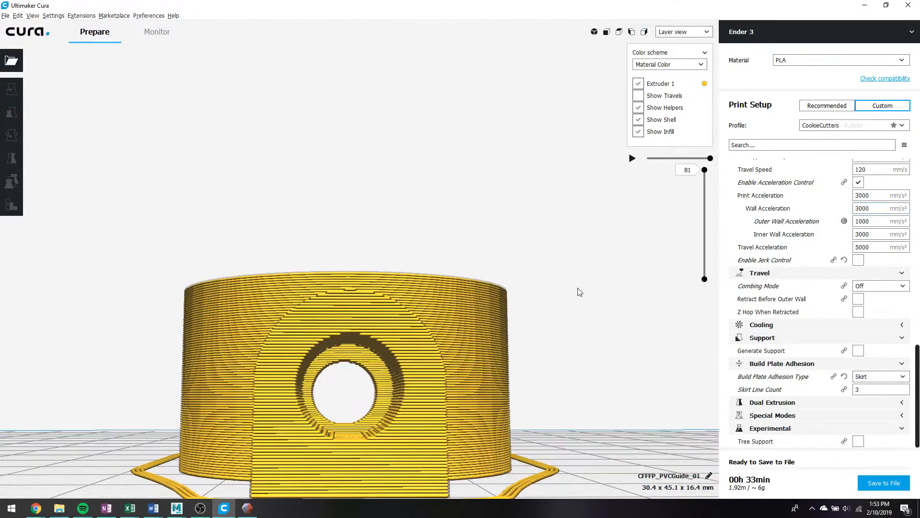
right_click_drag(577, 277, 728, 351)
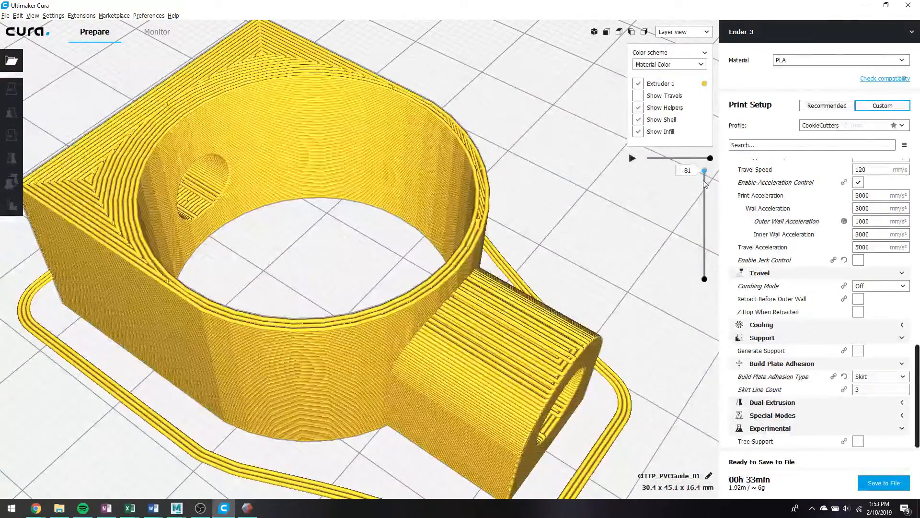
left_click_drag(704, 170, 704, 236)
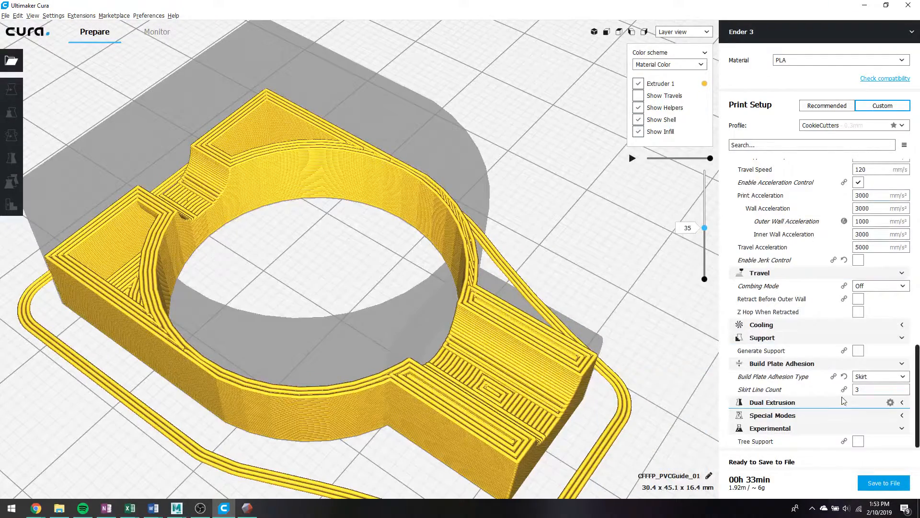
Set the infill density to 30%, gradual infill steps to 2 and the infill pattern to Gyroid
scroll(821, 355, "up", 7)
scroll(813, 338, "up", 3)
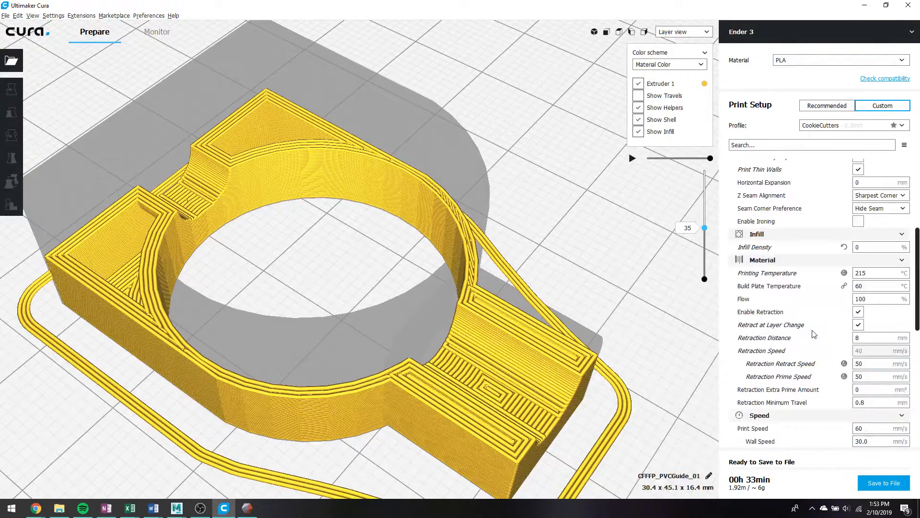
double_click(859, 247)
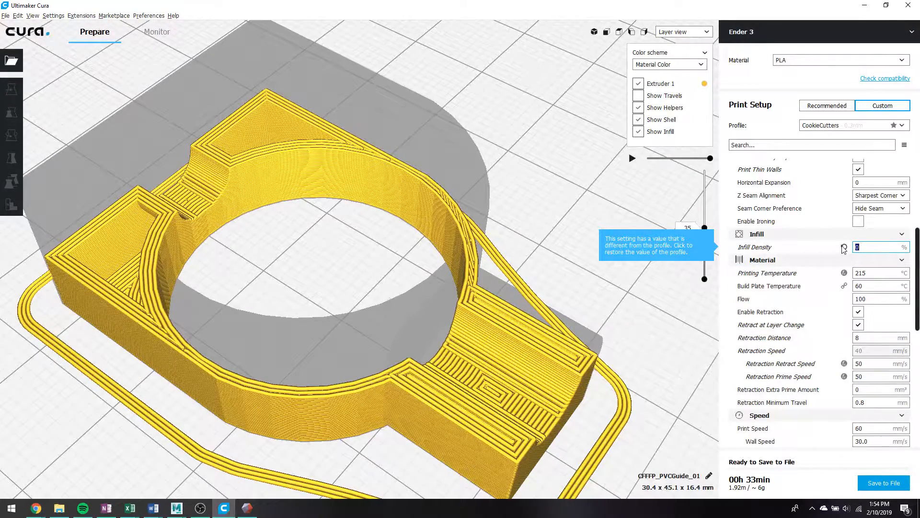
type("30")
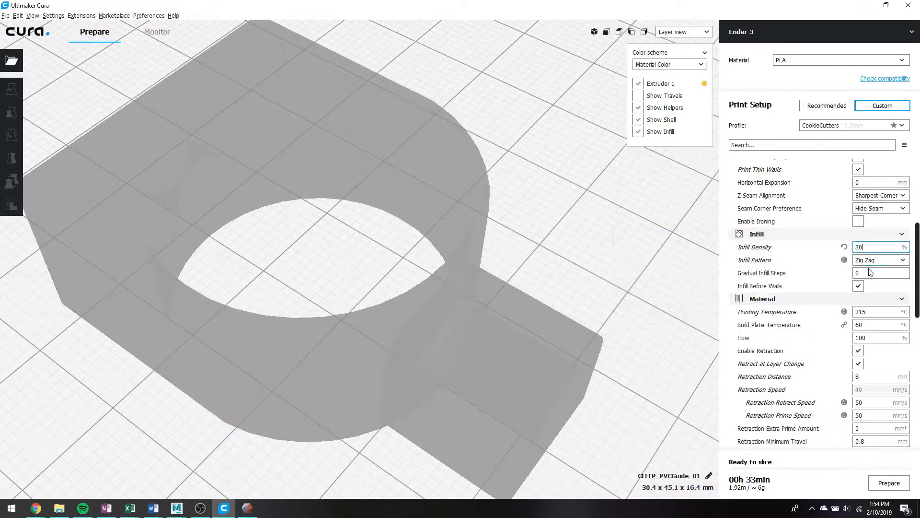
double_click(858, 274)
type("2")
left_click(870, 261)
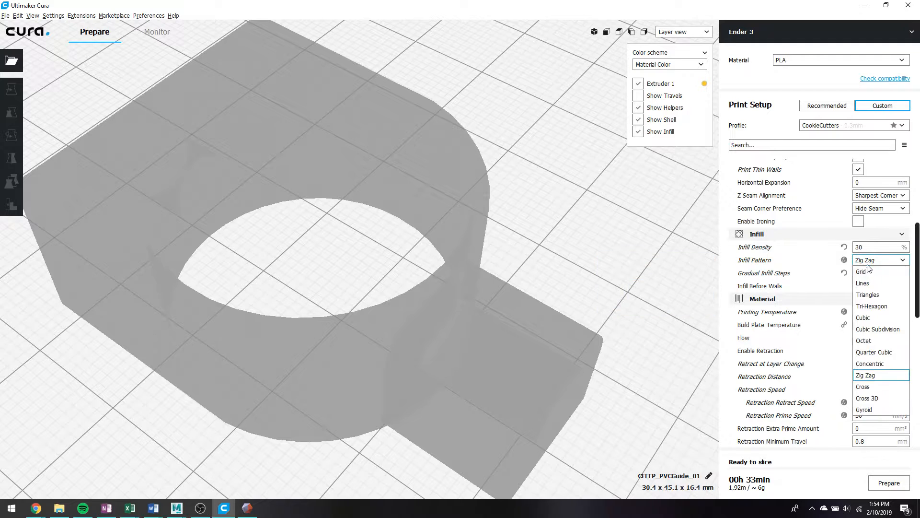
left_click(868, 410)
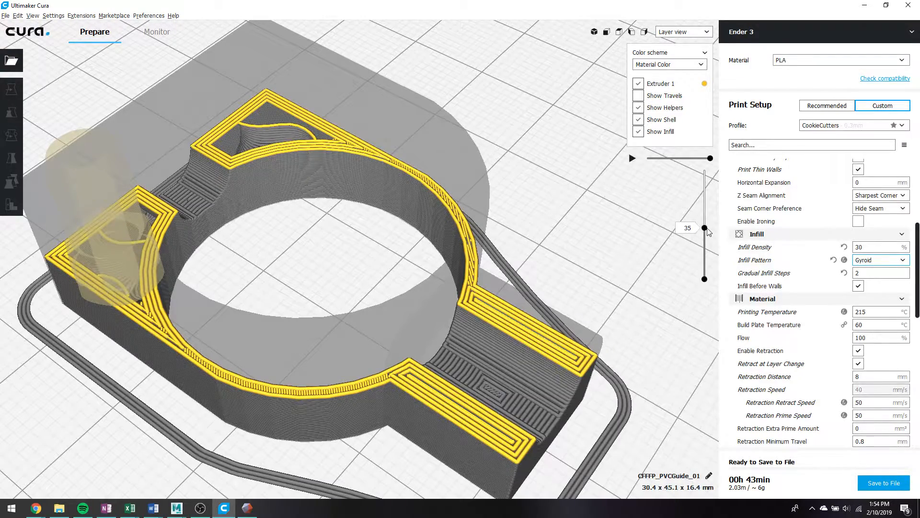
Raise the layer preview back to layer 81 and start saving the sliced guide to a file
left_click_drag(705, 238, 684, 169)
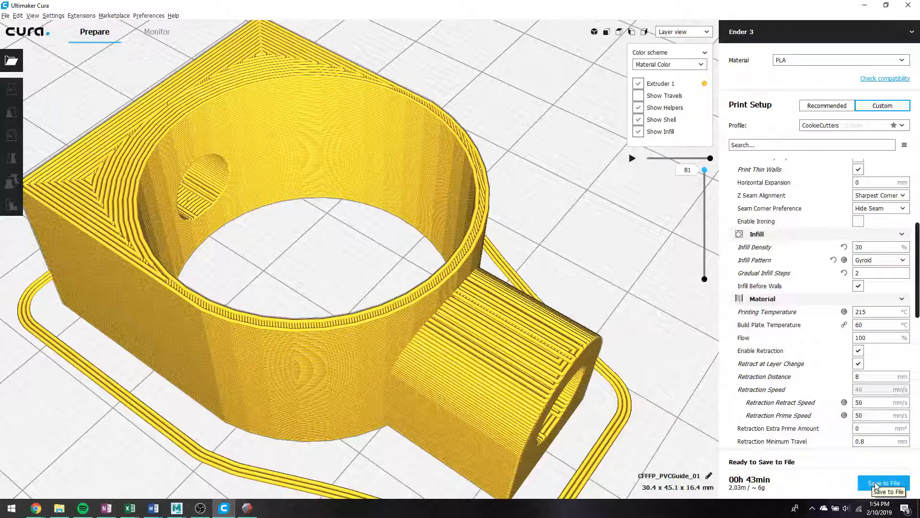
left_click(875, 485)
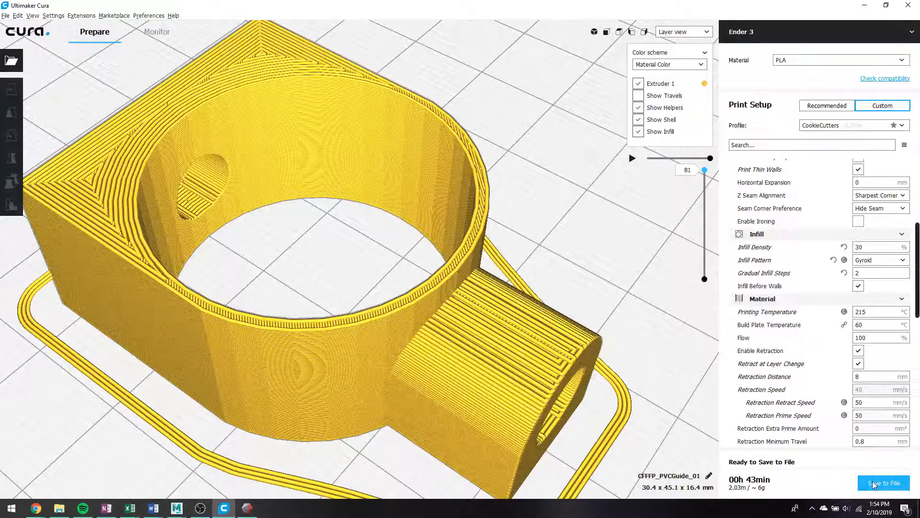